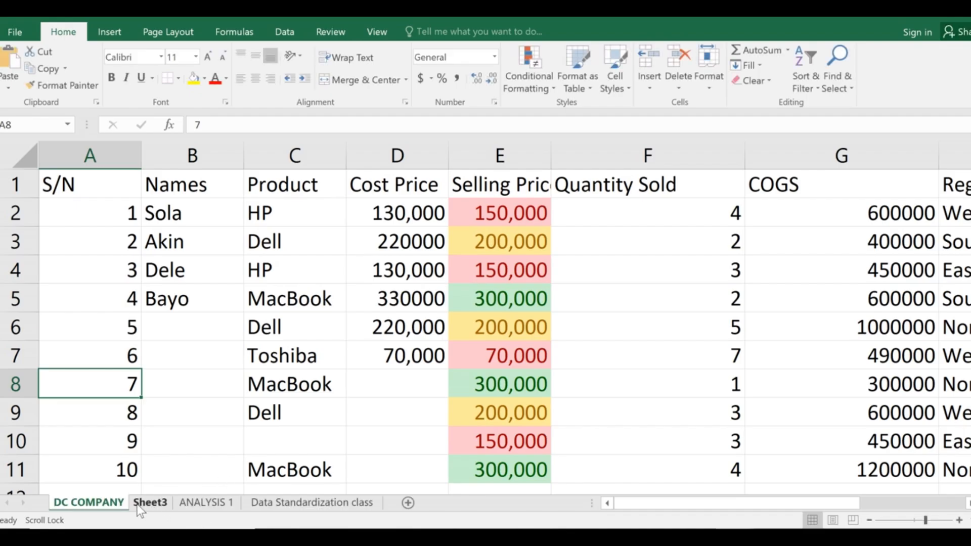
Look through Sheet3 and the DC COMPANY sheet.
{"action": "left_click", "coordinate": [156, 505]}
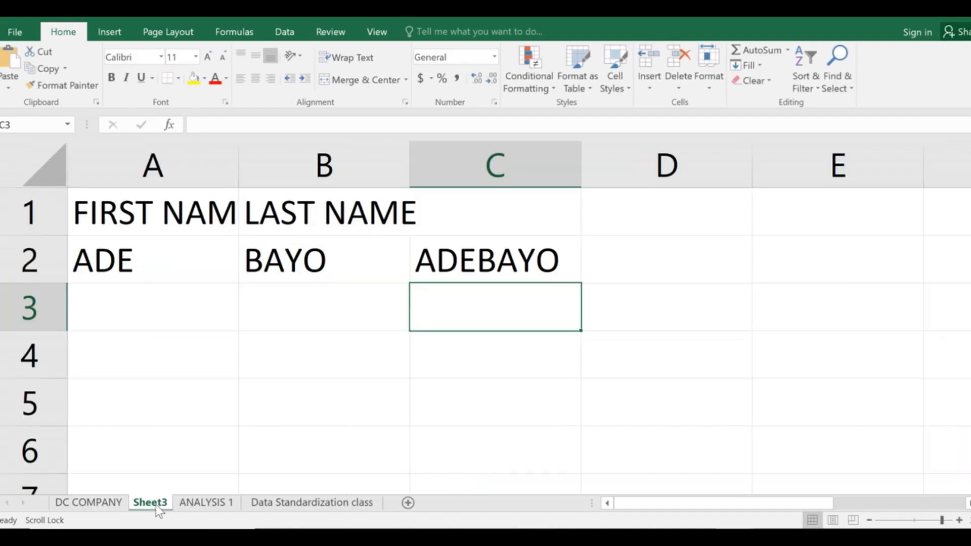
{"action": "left_click", "coordinate": [109, 505]}
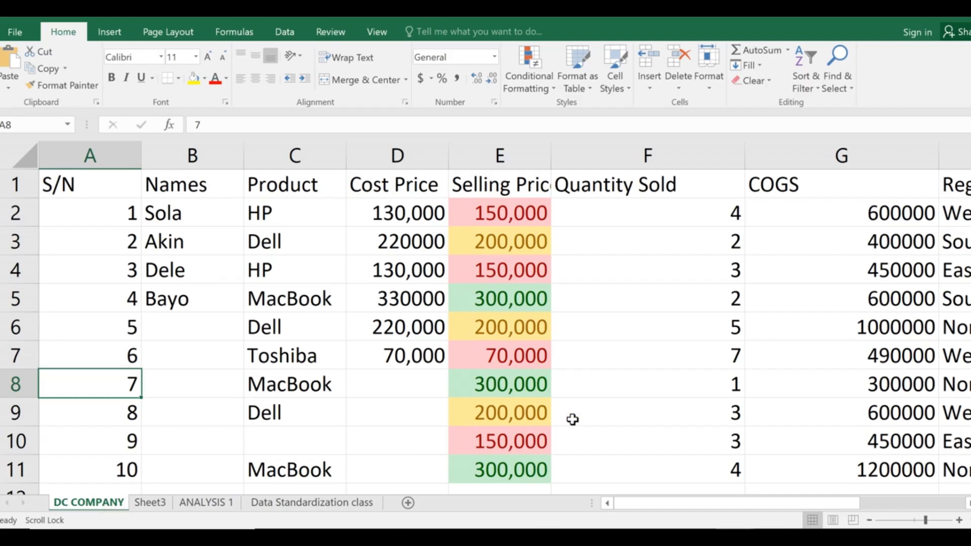
{"action": "scroll", "coordinate": [610, 358], "scroll_direction": "right", "scroll_amount": 4}
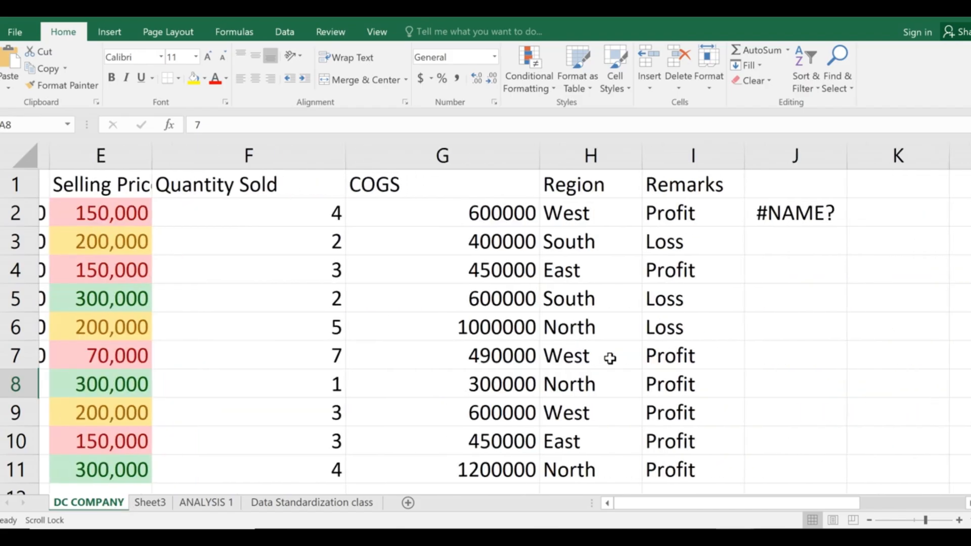
{"action": "scroll", "coordinate": [610, 358], "scroll_direction": "left", "scroll_amount": 4}
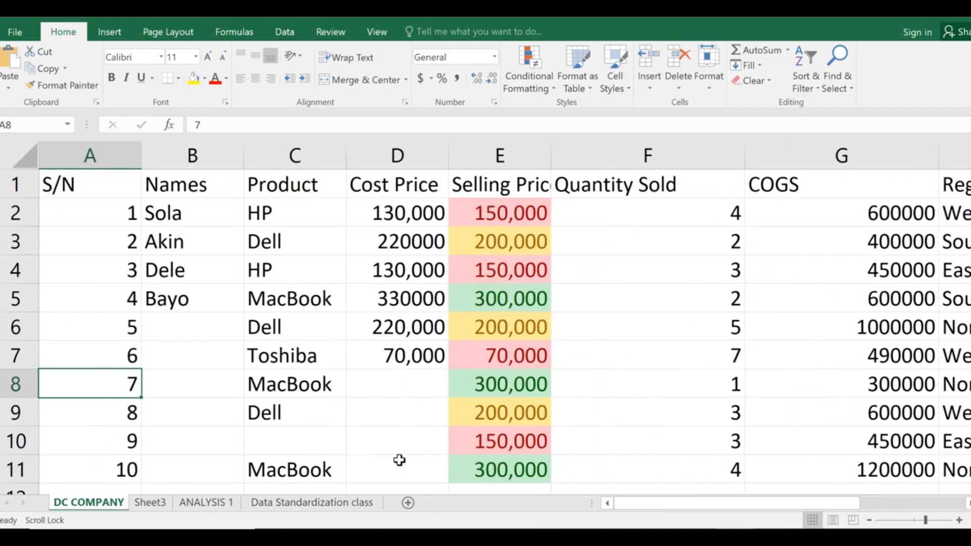
Open the Data Standardization class sheet and glance at the PowerPoint standardization steps slide.
{"action": "left_click", "coordinate": [331, 505]}
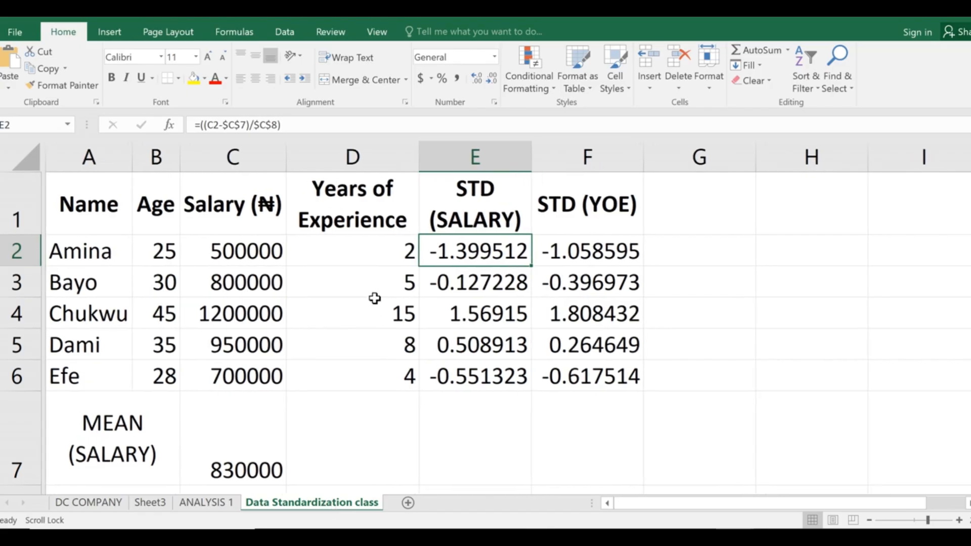
{"action": "scroll", "coordinate": [374, 299], "scroll_direction": "down", "scroll_amount": 2}
{"action": "scroll", "coordinate": [374, 299], "scroll_direction": "up", "scroll_amount": 2}
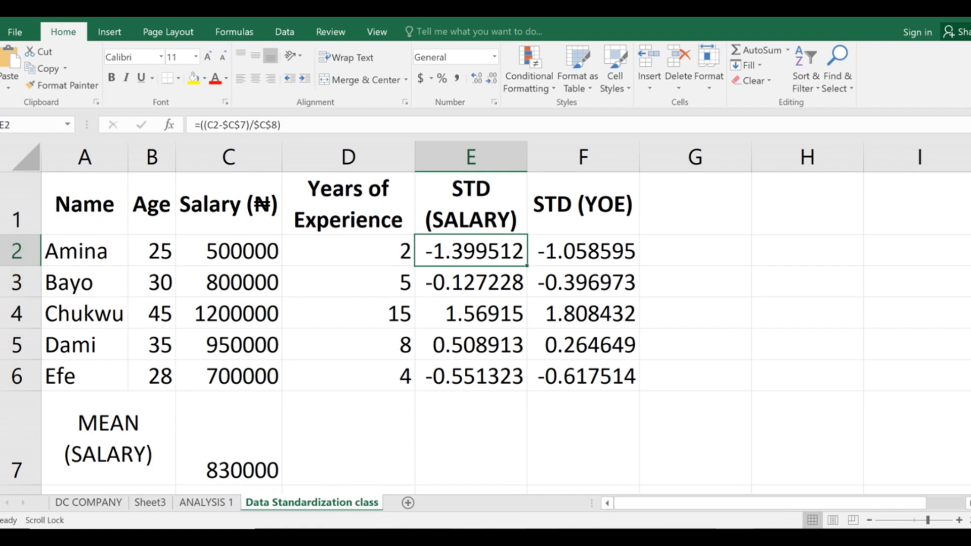
{"action": "key", "text": "alt+Tab"}
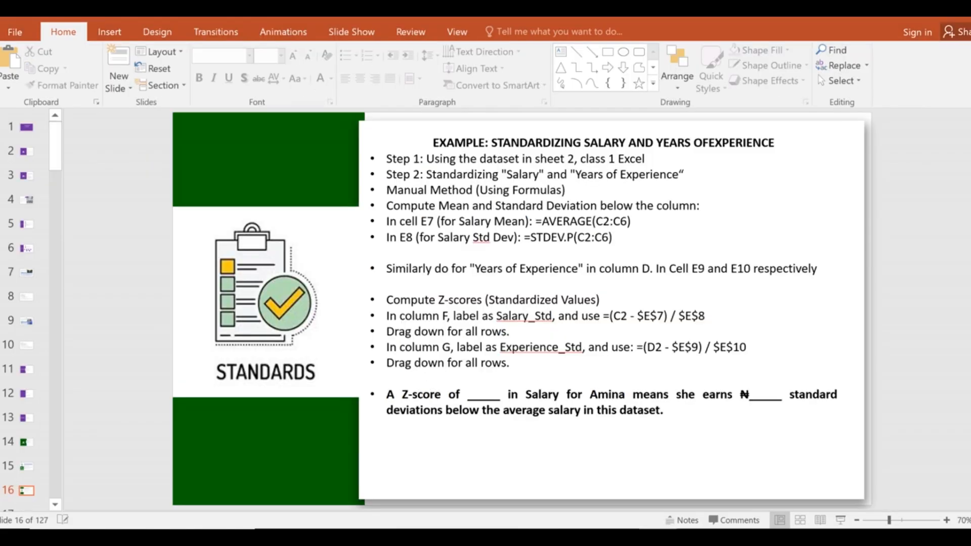
{"action": "key", "text": "alt+Tab"}
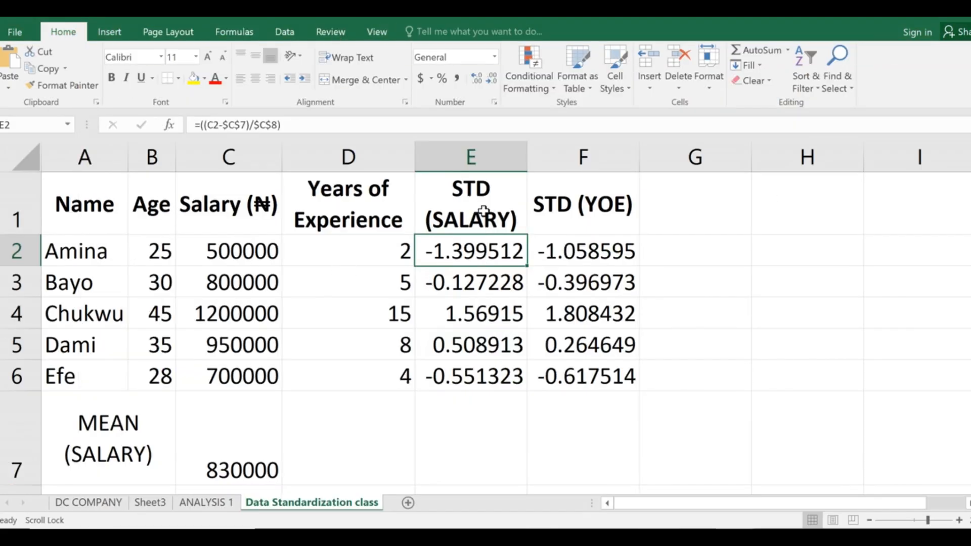
Clear the standardized values in E2:F6 and the salary mean in C7.
{"action": "left_click_drag", "start_coordinate": [475, 250], "coordinate": [623, 382]}
{"action": "key", "text": "Delete"}
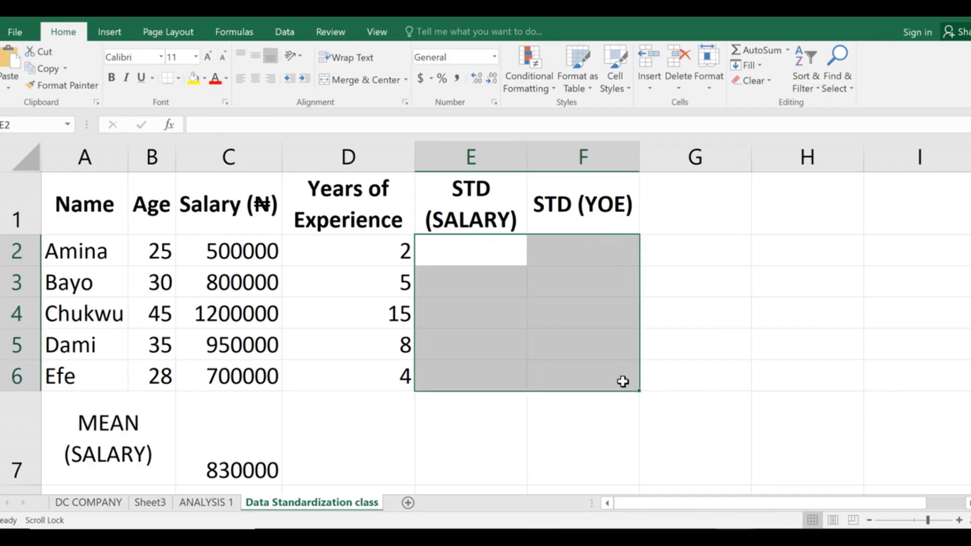
{"action": "left_click", "coordinate": [351, 422]}
{"action": "scroll", "coordinate": [354, 425], "scroll_direction": "down", "scroll_amount": 2}
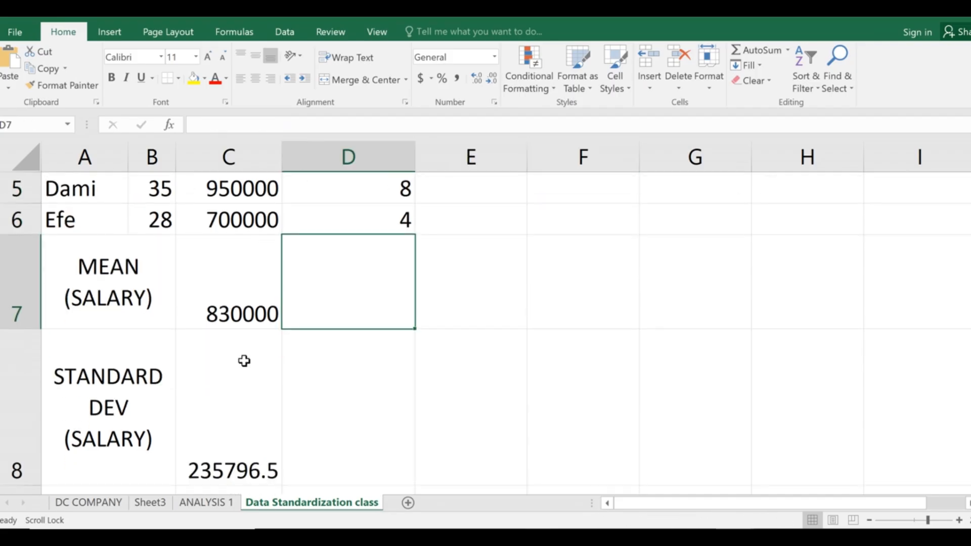
{"action": "left_click", "coordinate": [226, 310]}
{"action": "key", "text": "Delete"}
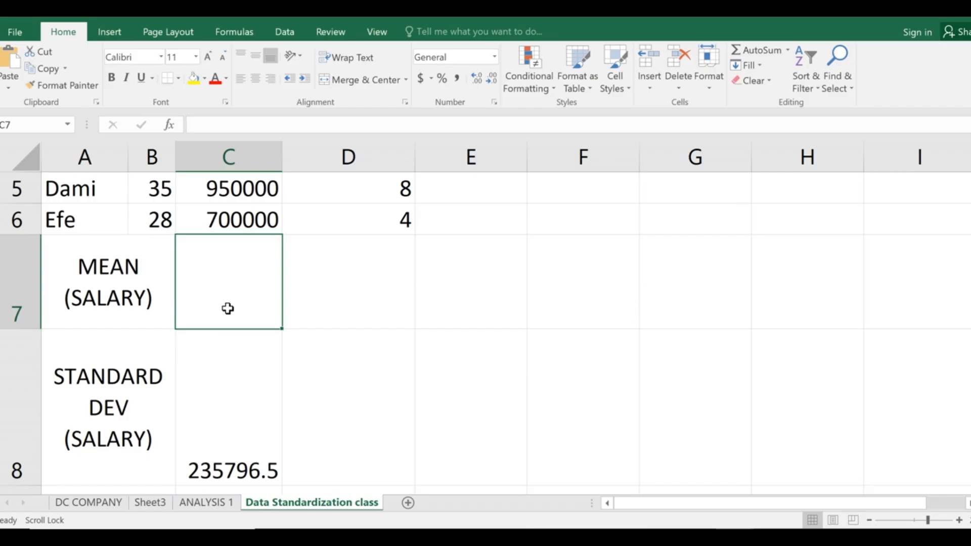
Clear the remaining results in C10, C8 and C9.
{"action": "scroll", "coordinate": [228, 309], "scroll_direction": "down", "scroll_amount": 4}
{"action": "scroll", "coordinate": [260, 354], "scroll_direction": "up", "scroll_amount": 3}
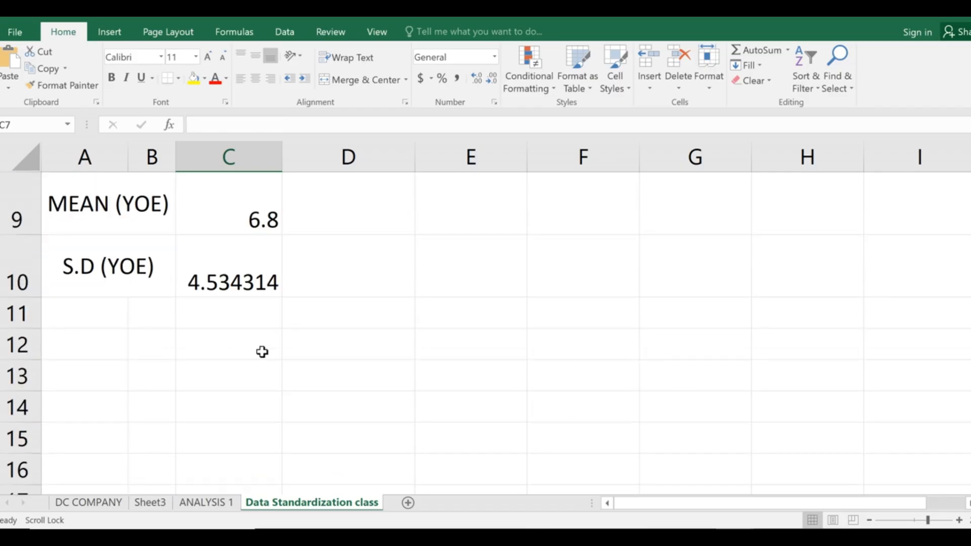
{"action": "left_click", "coordinate": [225, 271]}
{"action": "key", "text": "Delete"}
{"action": "scroll", "coordinate": [227, 354], "scroll_direction": "up", "scroll_amount": 3}
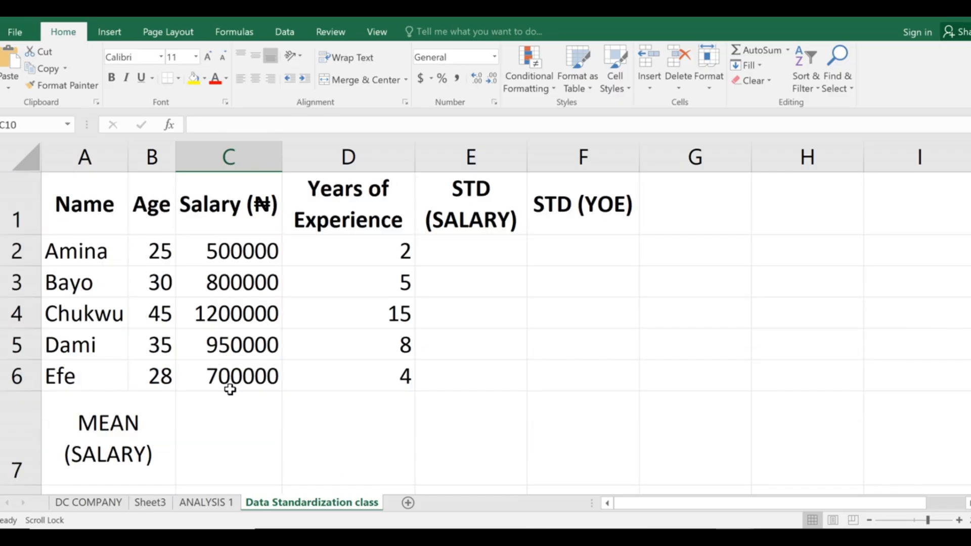
{"action": "scroll", "coordinate": [229, 387], "scroll_direction": "down", "scroll_amount": 1}
{"action": "left_click", "coordinate": [229, 471]}
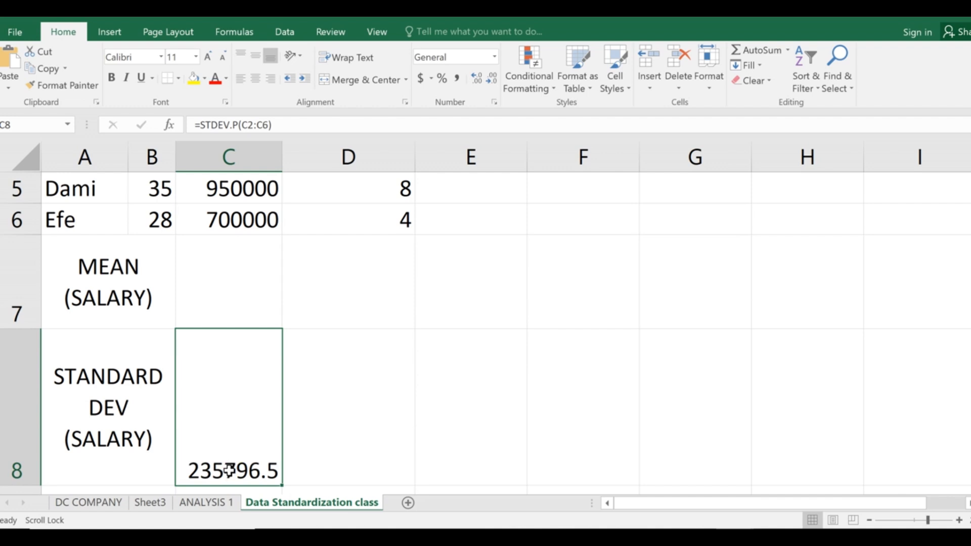
{"action": "key", "text": "Delete"}
{"action": "scroll", "coordinate": [210, 341], "scroll_direction": "down", "scroll_amount": 3}
{"action": "scroll", "coordinate": [232, 281], "scroll_direction": "up", "scroll_amount": 2}
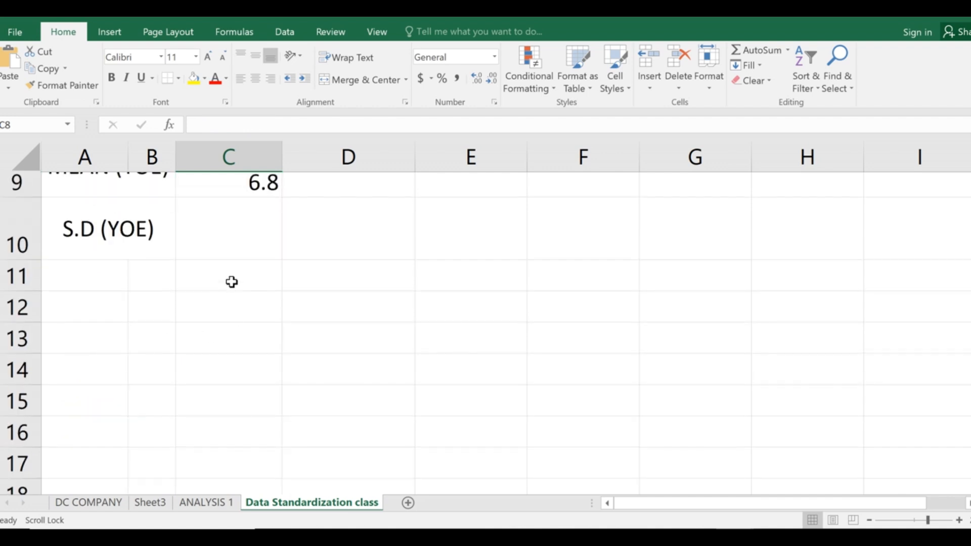
{"action": "scroll", "coordinate": [232, 282], "scroll_direction": "up", "scroll_amount": 2}
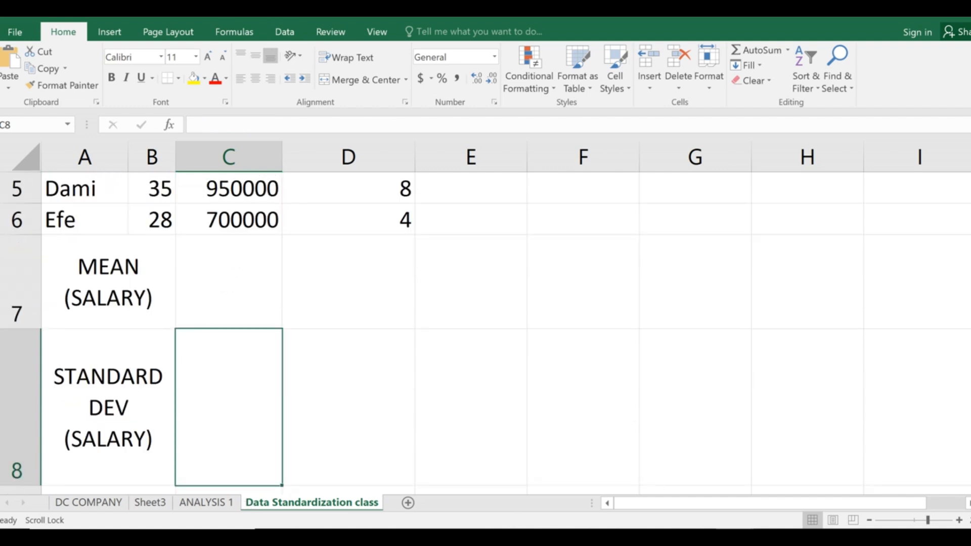
{"action": "scroll", "coordinate": [260, 450], "scroll_direction": "down", "scroll_amount": 3}
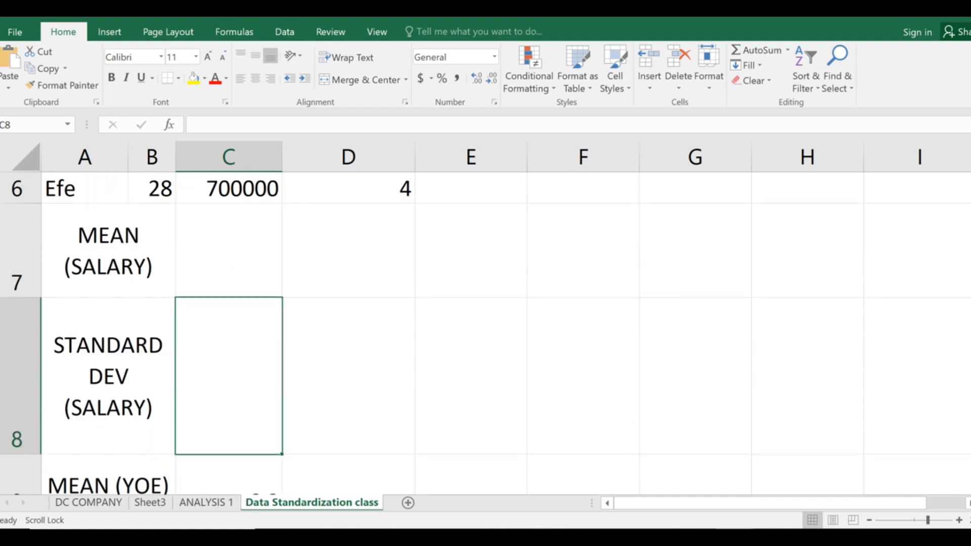
{"action": "left_click", "coordinate": [230, 357]}
{"action": "key", "text": "Delete"}
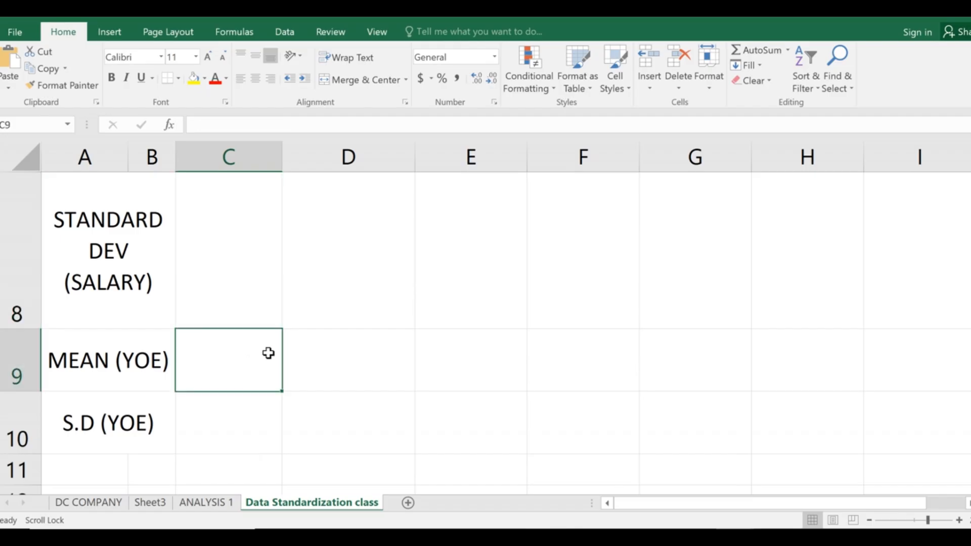
{"action": "scroll", "coordinate": [269, 354], "scroll_direction": "up", "scroll_amount": 3}
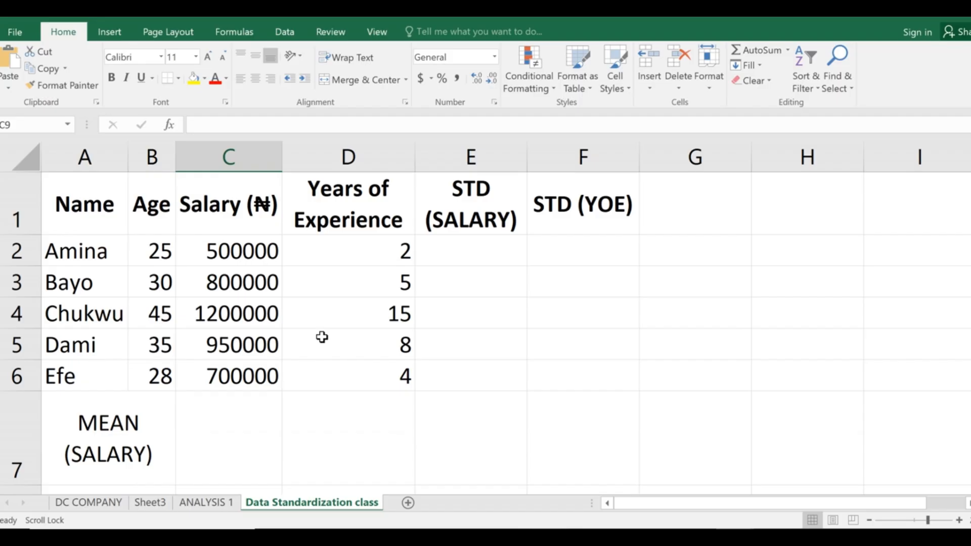
Select cell D2, then show PowerPoint slide 16 with the standardization steps.
{"action": "left_click", "coordinate": [361, 266]}
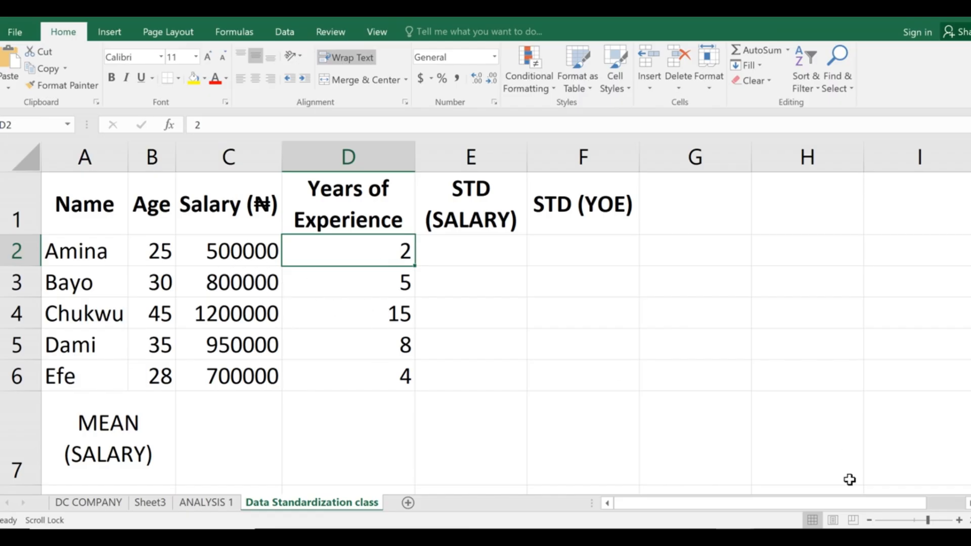
{"action": "left_click", "coordinate": [660, 536]}
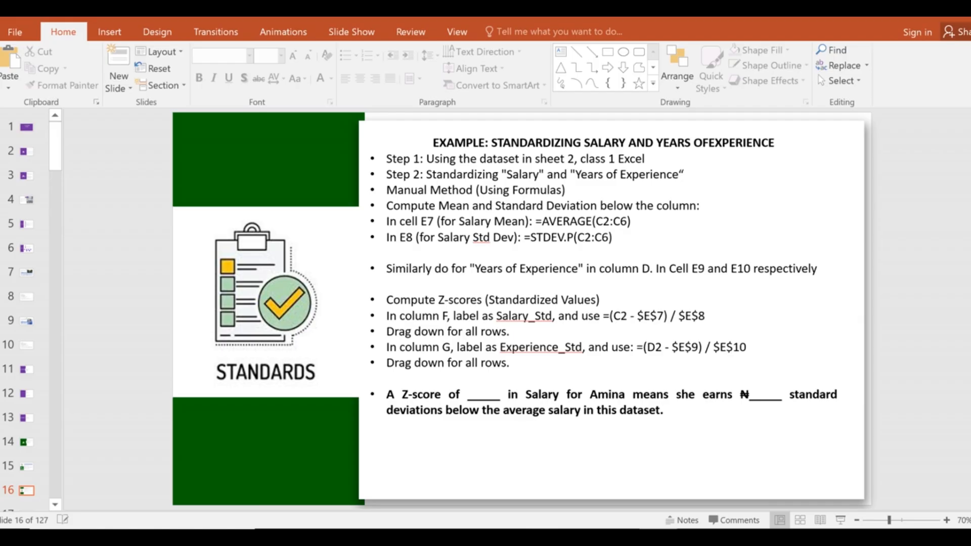
Back in Excel, select the MEAN (SALARY) label cell and review the table.
{"action": "key", "text": "alt+Tab"}
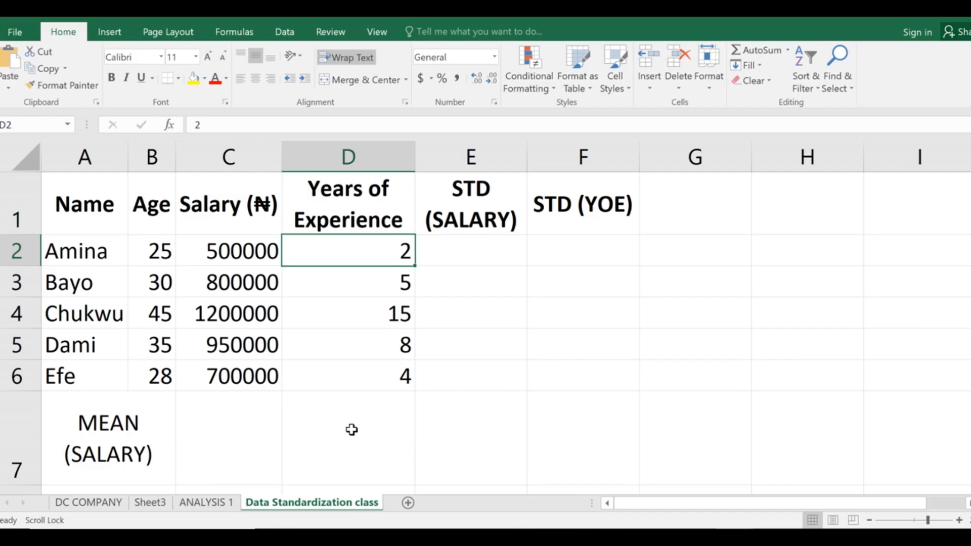
{"action": "scroll", "coordinate": [355, 419], "scroll_direction": "down", "scroll_amount": 2}
{"action": "scroll", "coordinate": [362, 412], "scroll_direction": "up", "scroll_amount": 2}
{"action": "left_click", "coordinate": [92, 434]}
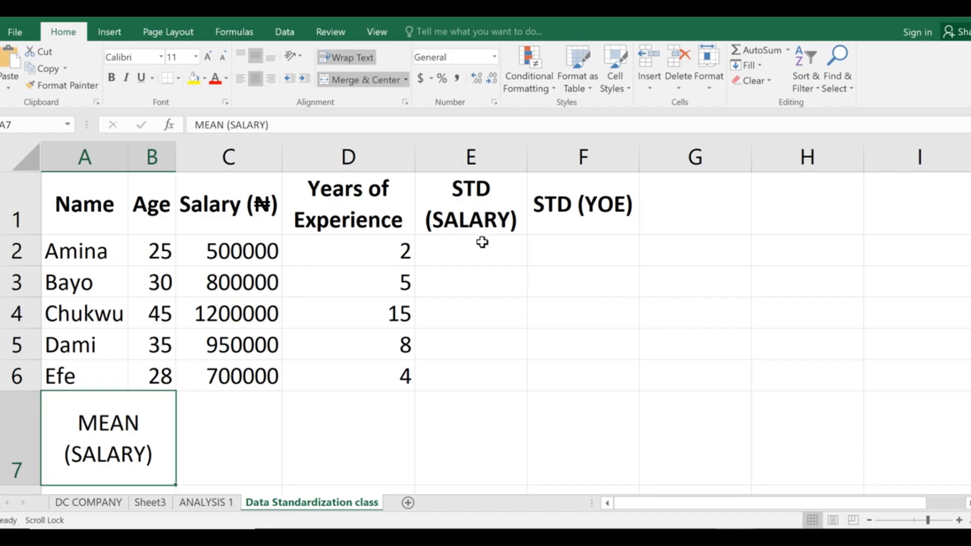
{"action": "scroll", "coordinate": [196, 353], "scroll_direction": "down", "scroll_amount": 4}
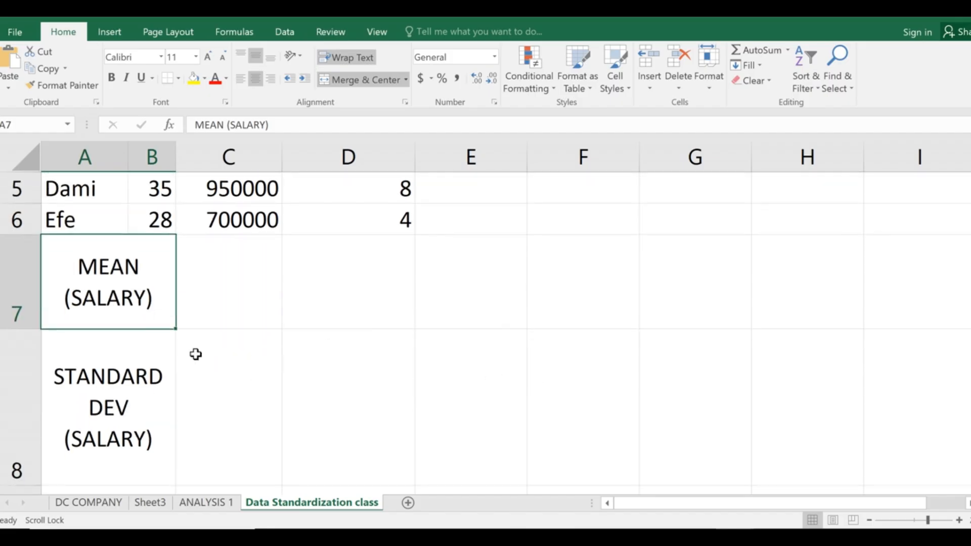
{"action": "scroll", "coordinate": [165, 332], "scroll_direction": "up", "scroll_amount": 4}
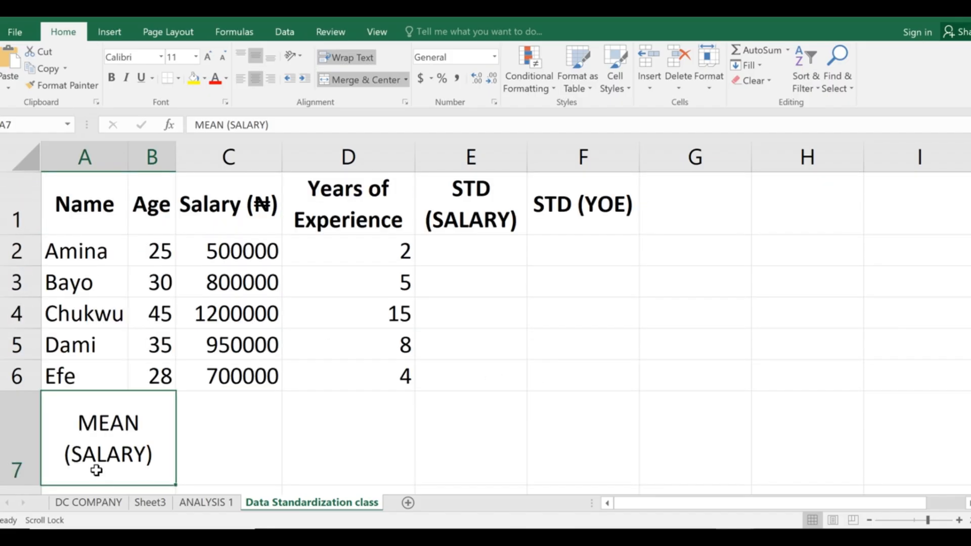
{"action": "scroll", "coordinate": [96, 468], "scroll_direction": "down", "scroll_amount": 2}
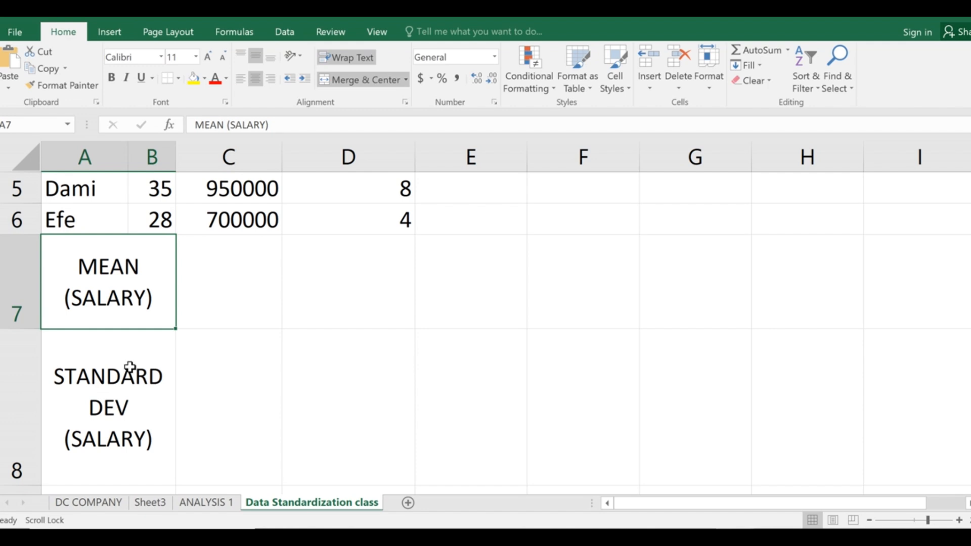
{"action": "scroll", "coordinate": [130, 373], "scroll_direction": "down", "scroll_amount": 3}
{"action": "scroll", "coordinate": [104, 341], "scroll_direction": "up", "scroll_amount": 4}
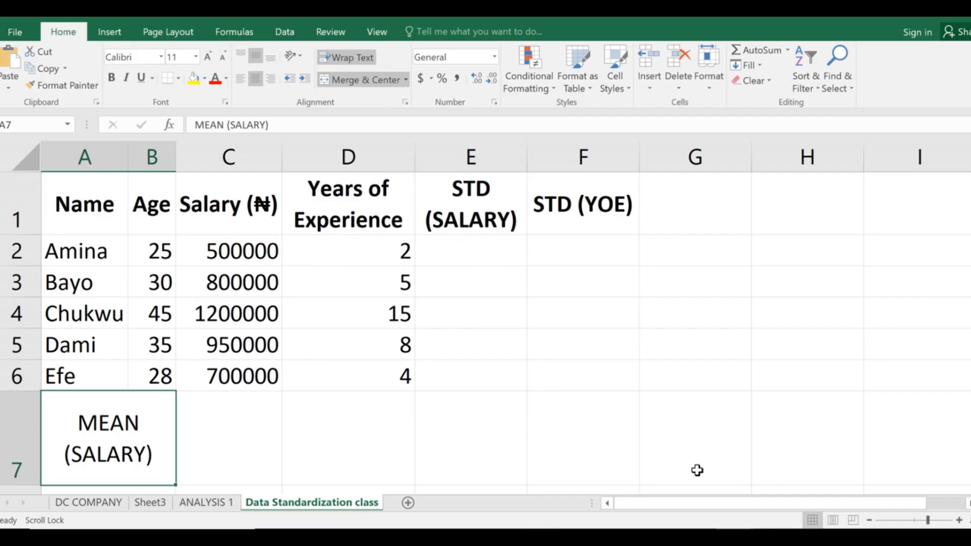
Compare the slide's AVERAGE and STDEV.P steps with the sheet, ending on the slide.
{"action": "left_click", "coordinate": [659, 536]}
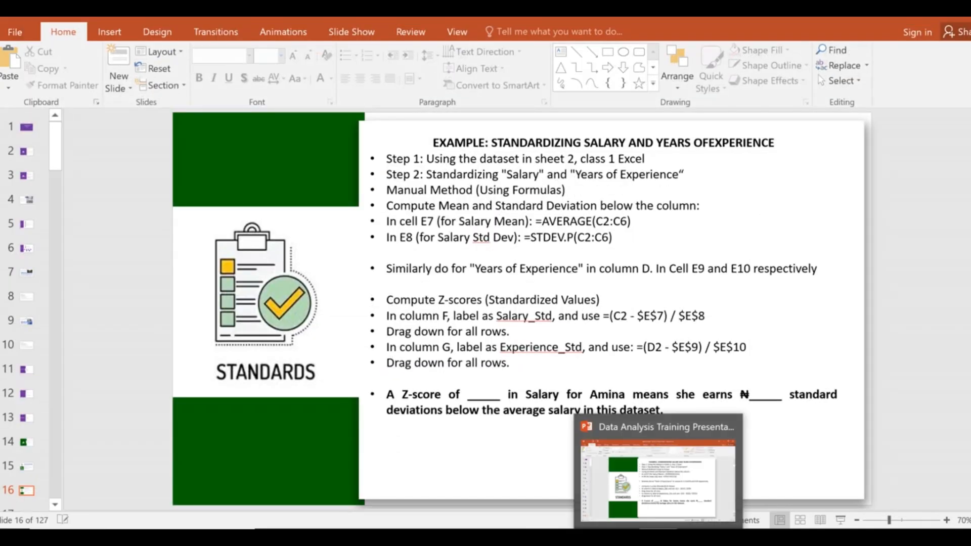
{"action": "left_click", "coordinate": [733, 537]}
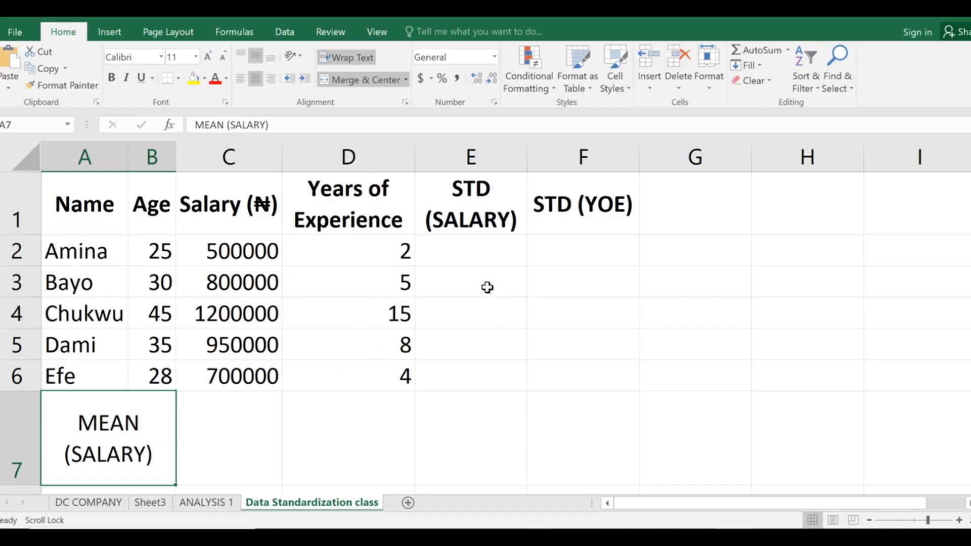
{"action": "scroll", "coordinate": [167, 432], "scroll_direction": "down", "scroll_amount": 1}
{"action": "scroll", "coordinate": [165, 405], "scroll_direction": "down", "scroll_amount": 1}
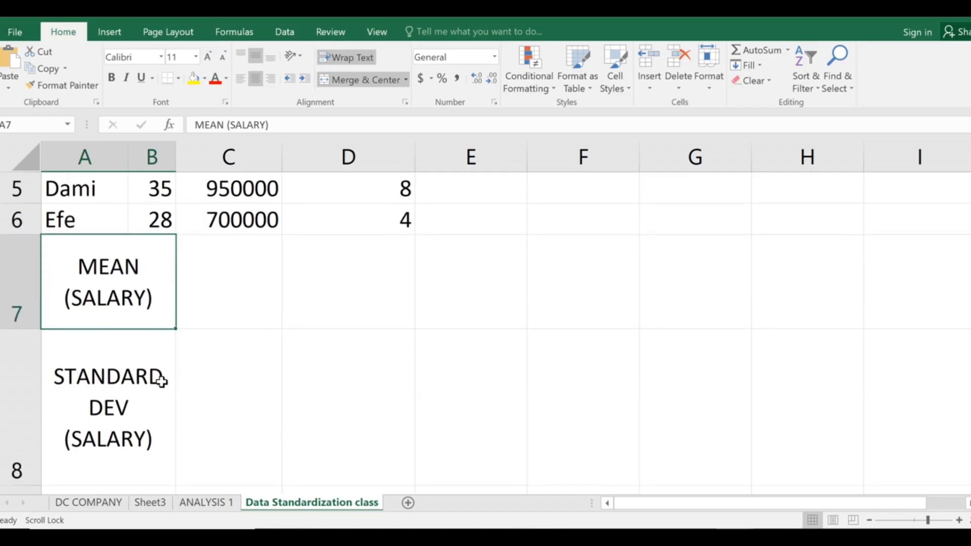
{"action": "scroll", "coordinate": [161, 377], "scroll_direction": "up", "scroll_amount": 2}
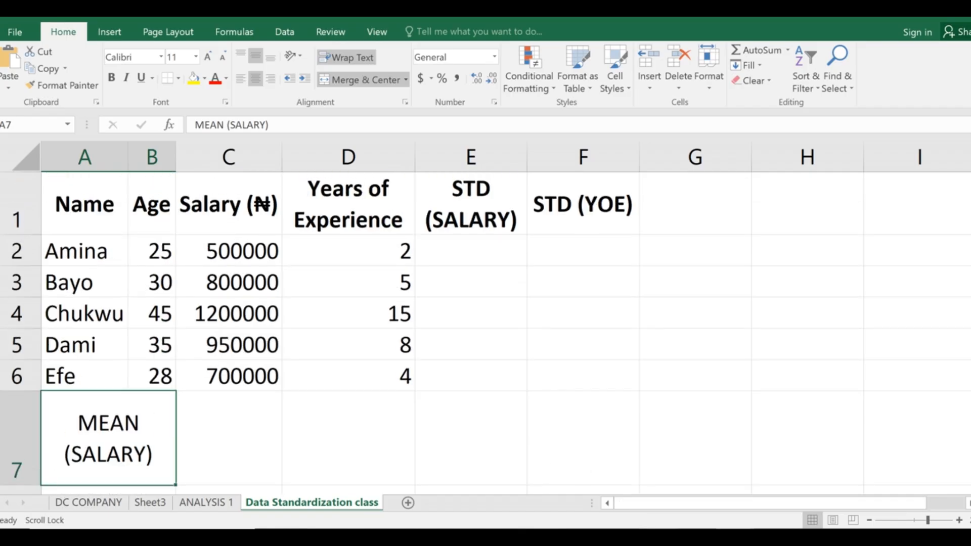
{"action": "key", "text": "alt+Tab"}
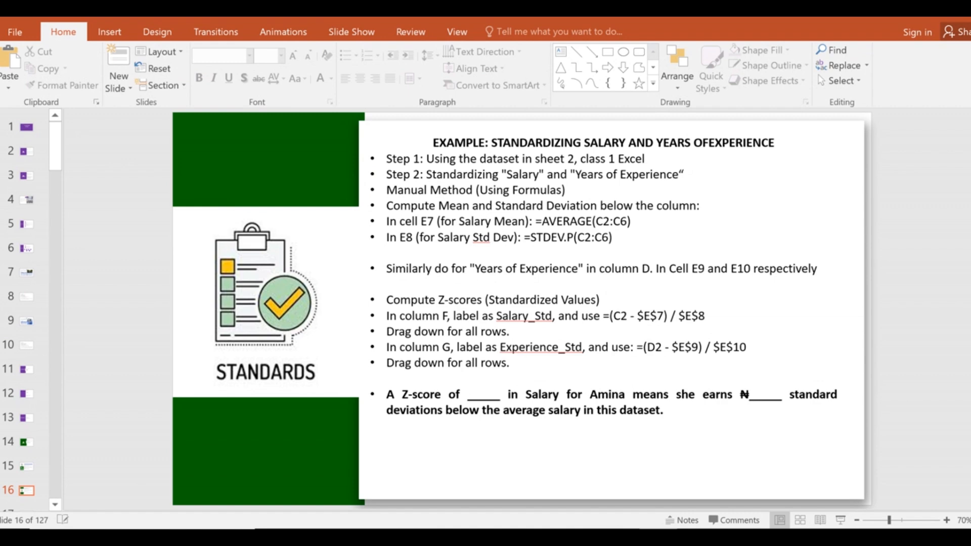
{"action": "key", "text": "alt+Tab"}
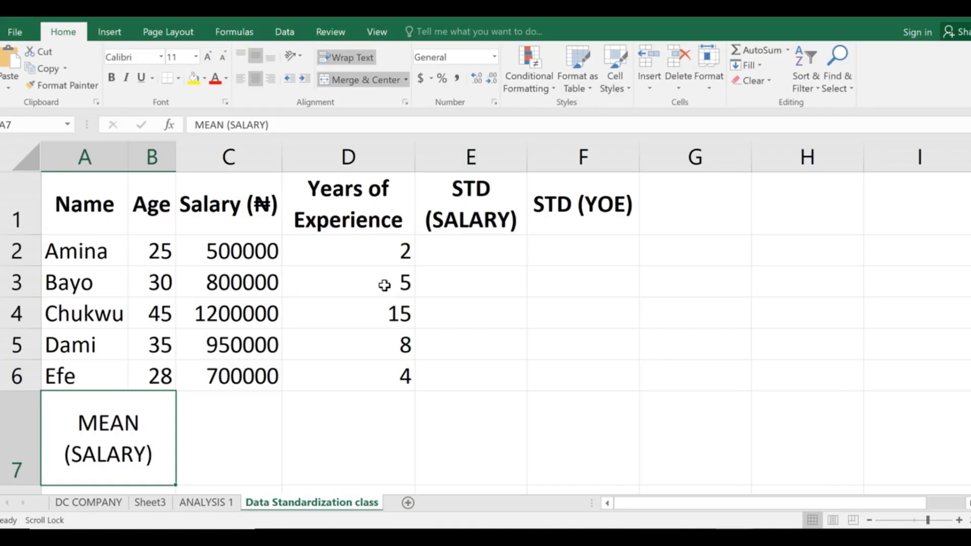
{"action": "left_click", "coordinate": [233, 253]}
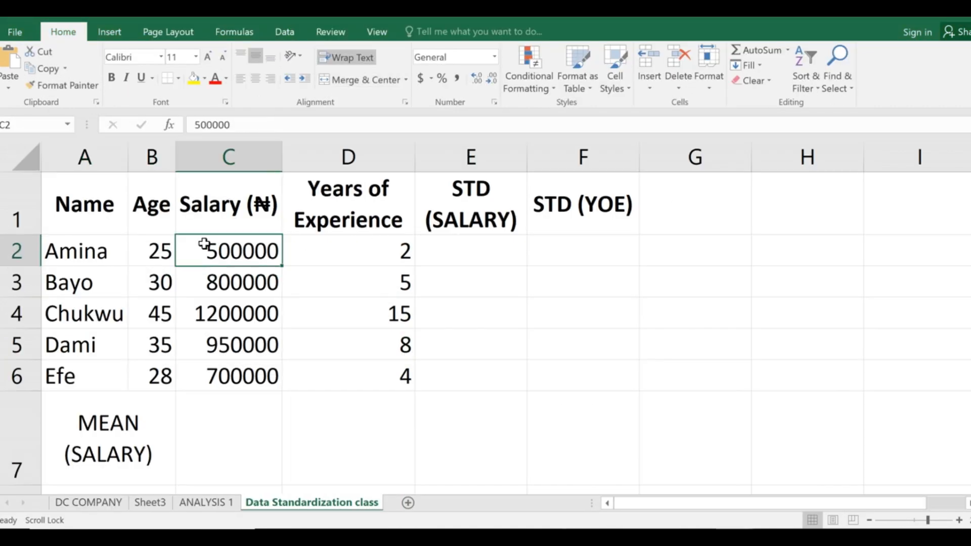
{"action": "left_click", "coordinate": [219, 427]}
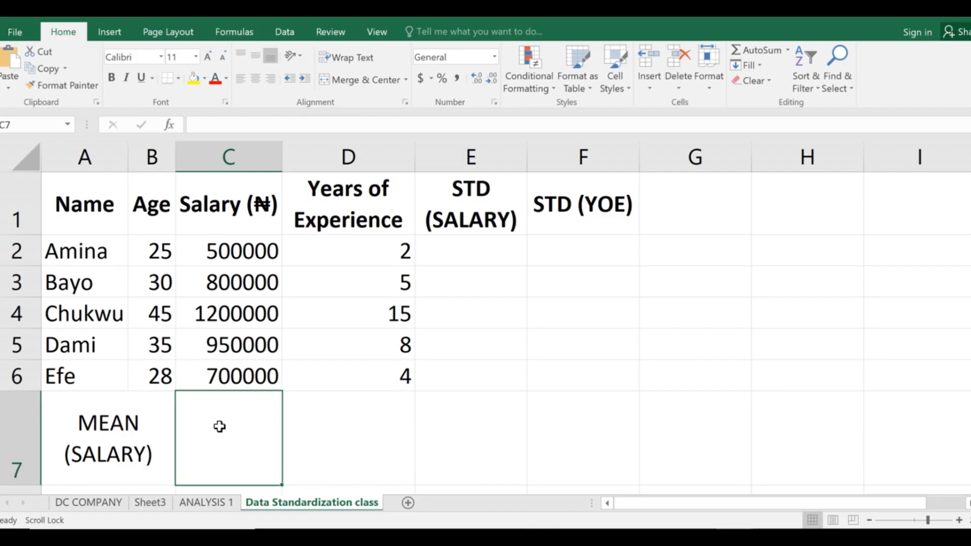
{"action": "left_click", "coordinate": [125, 436]}
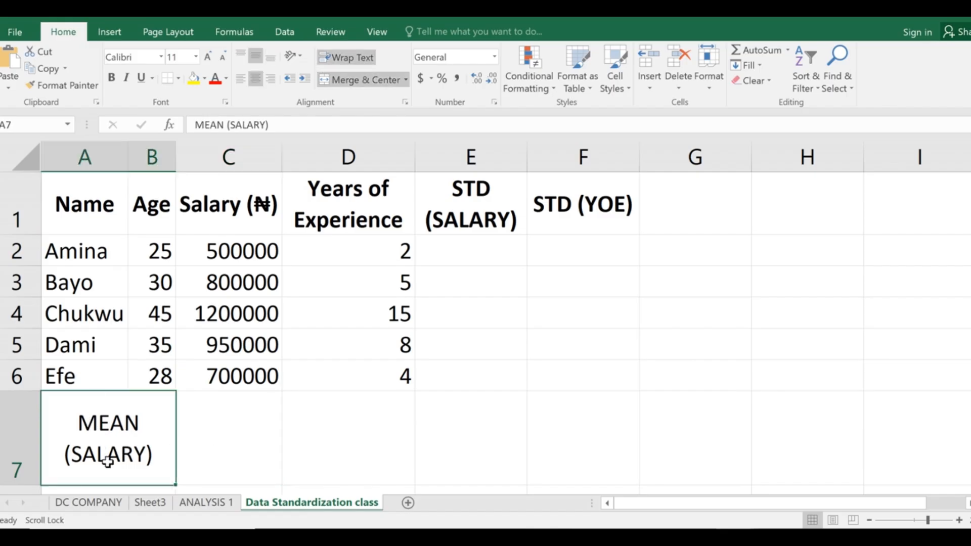
{"action": "left_click", "coordinate": [234, 431]}
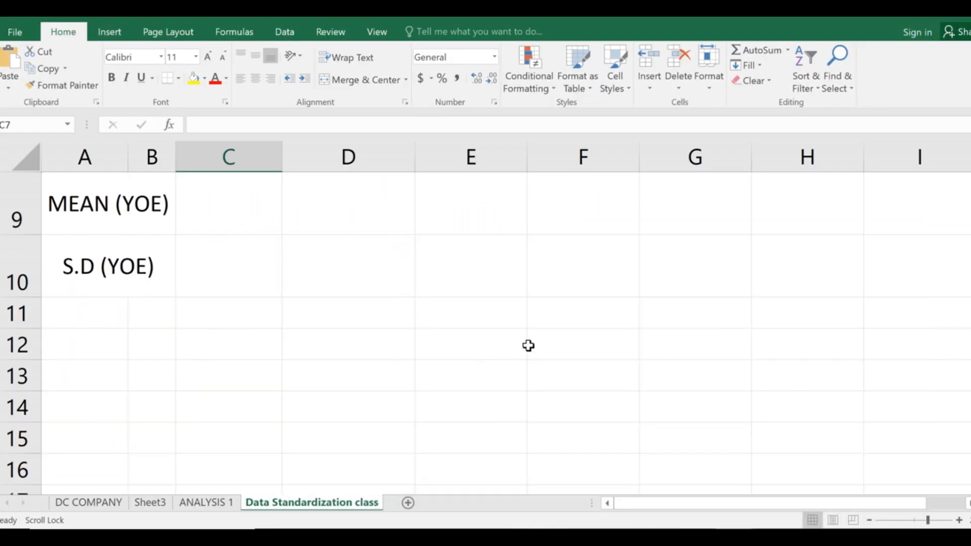
{"action": "scroll", "coordinate": [648, 351], "scroll_direction": "up", "scroll_amount": 2}
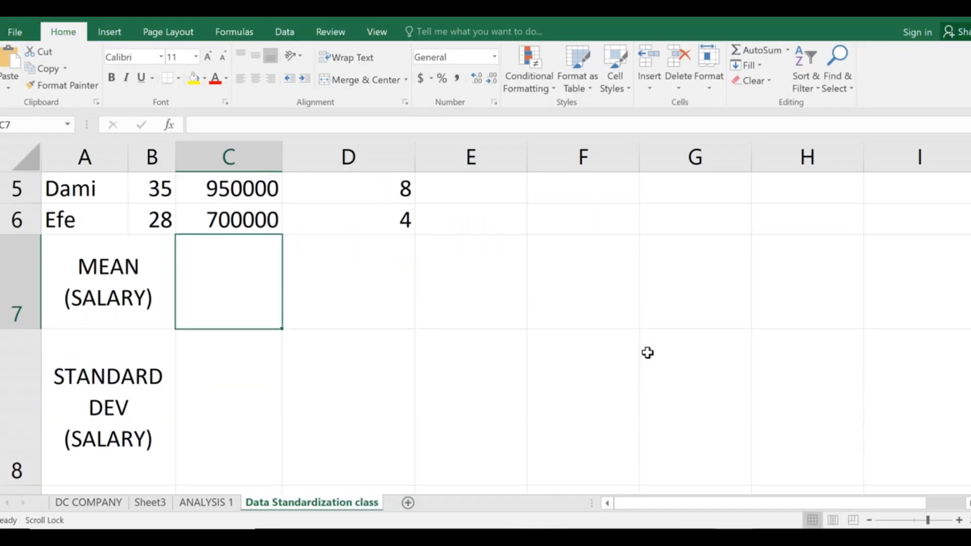
{"action": "scroll", "coordinate": [324, 365], "scroll_direction": "up", "scroll_amount": 2}
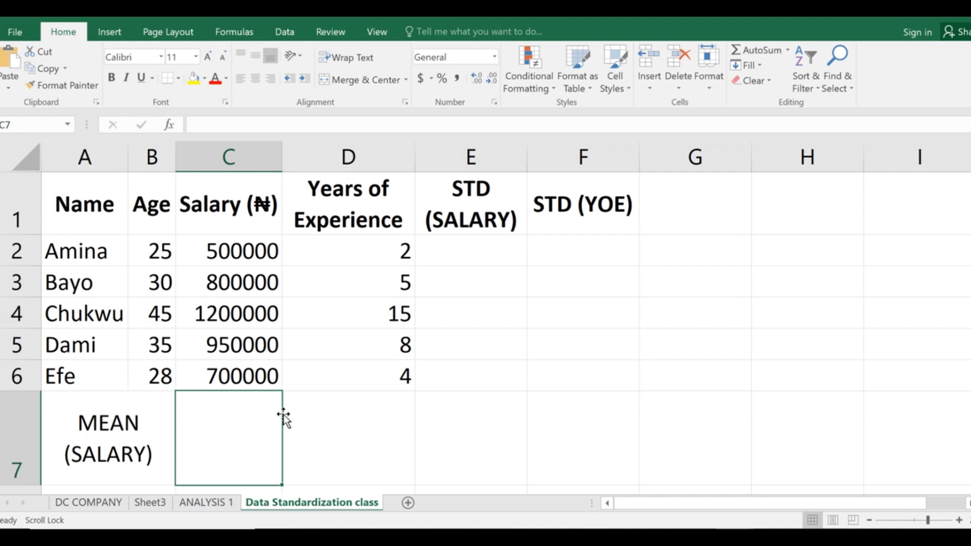
Enter =AVERAGE(C2:C6) in C7 to get the mean salary of 830000.
{"action": "type", "text": "="}
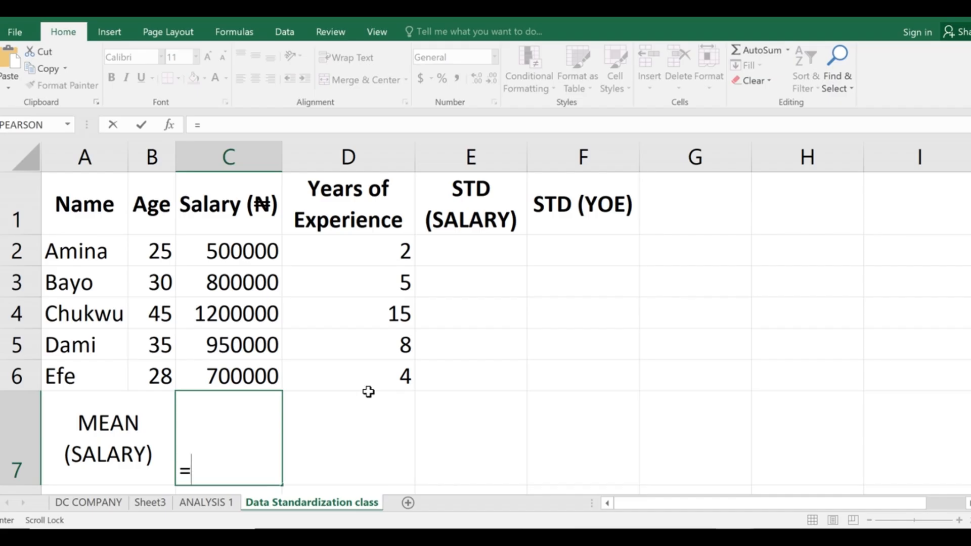
{"action": "type", "text": "AV"}
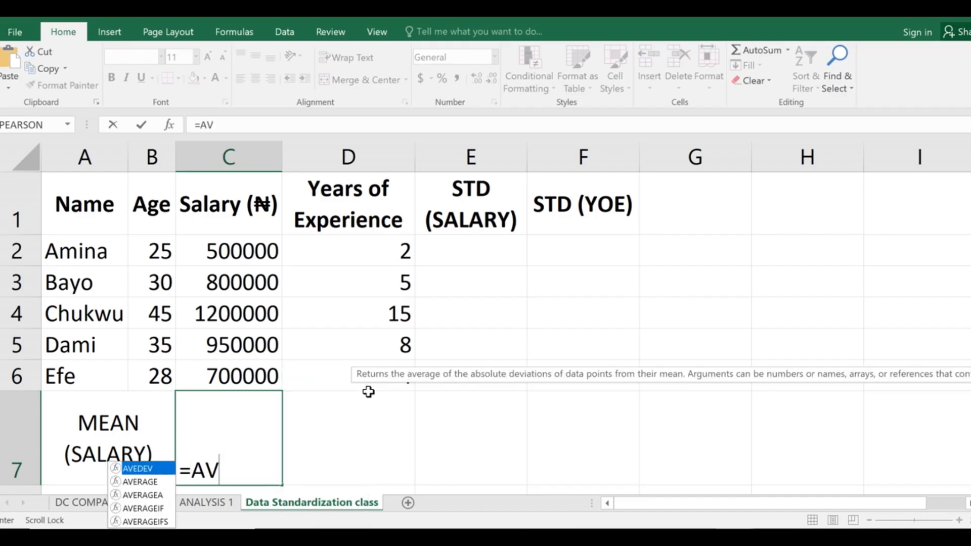
{"action": "key", "text": "Down"}
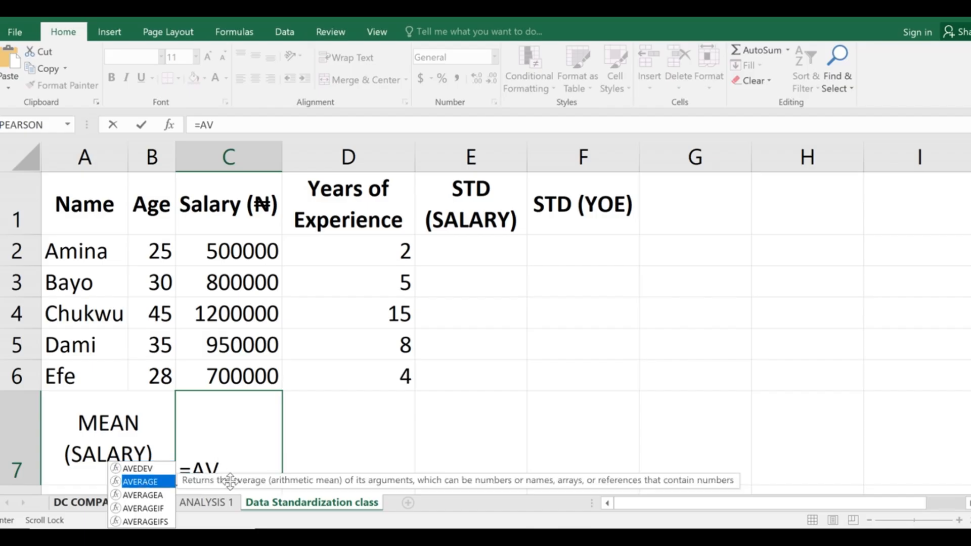
{"action": "type", "text": "ER"}
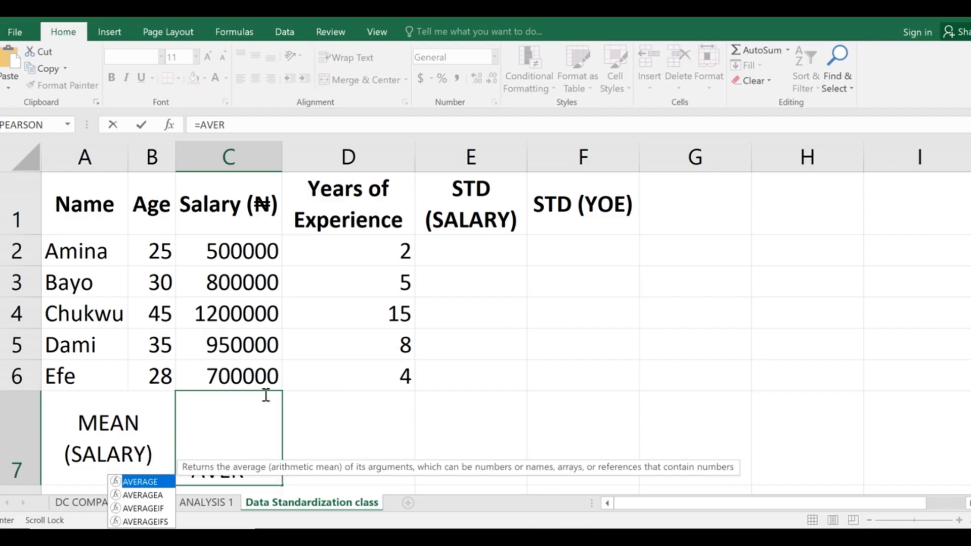
{"action": "type", "text": "AGE"}
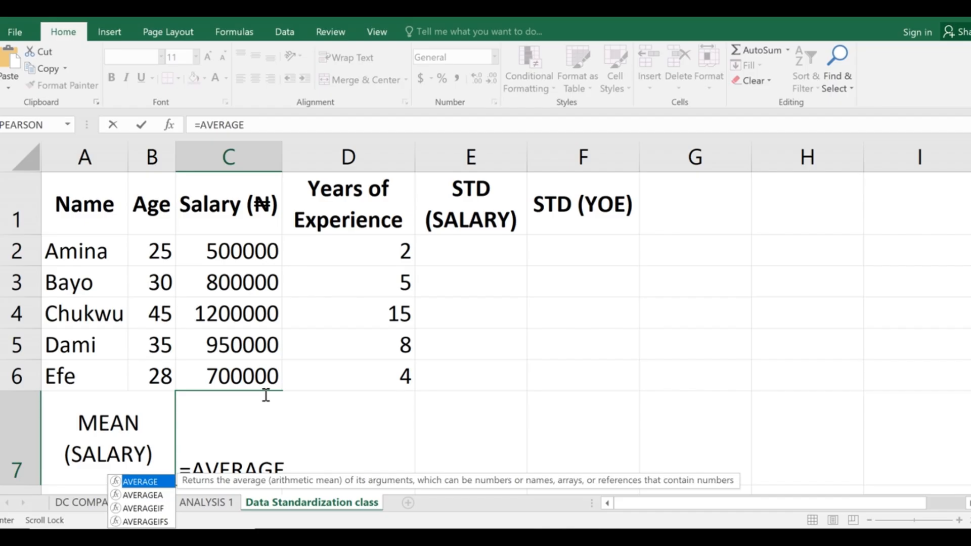
{"action": "type", "text": "("}
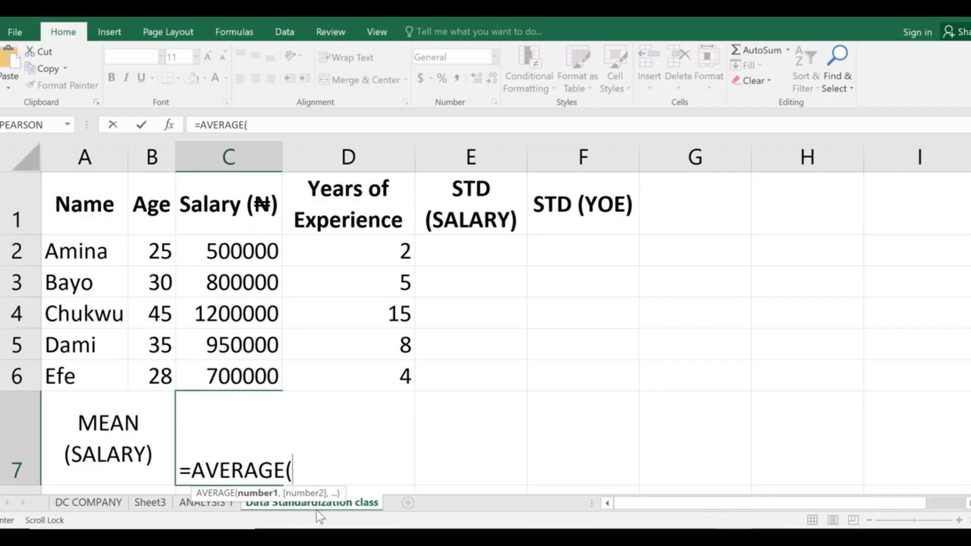
{"action": "type", "text": "C2"}
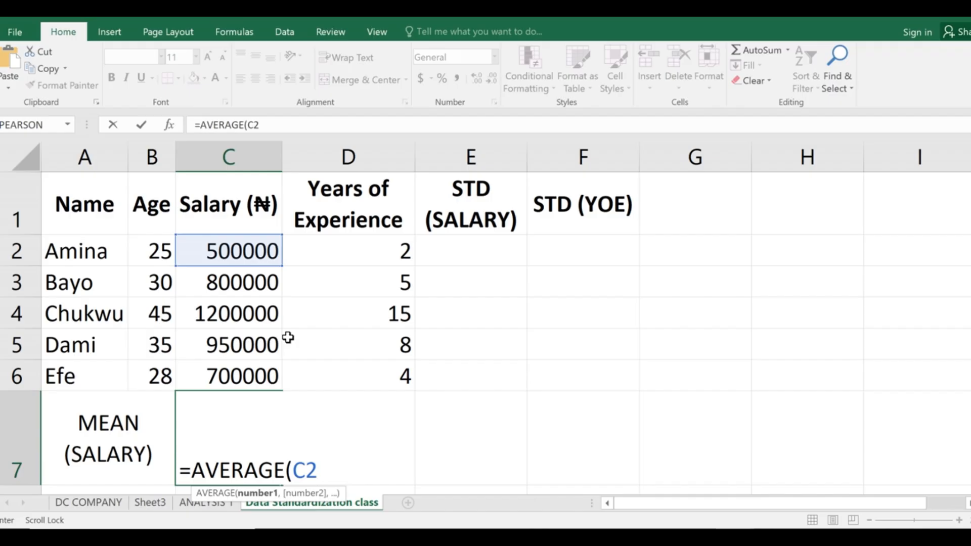
{"action": "type", "text": ":"}
{"action": "scroll", "coordinate": [329, 445], "scroll_direction": "down", "scroll_amount": 2}
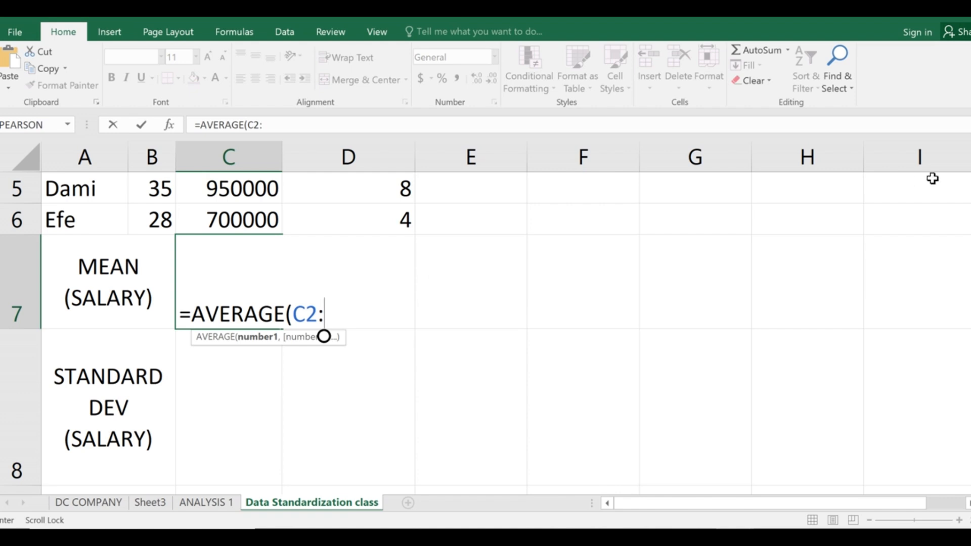
{"action": "scroll", "coordinate": [397, 333], "scroll_direction": "up", "scroll_amount": 2}
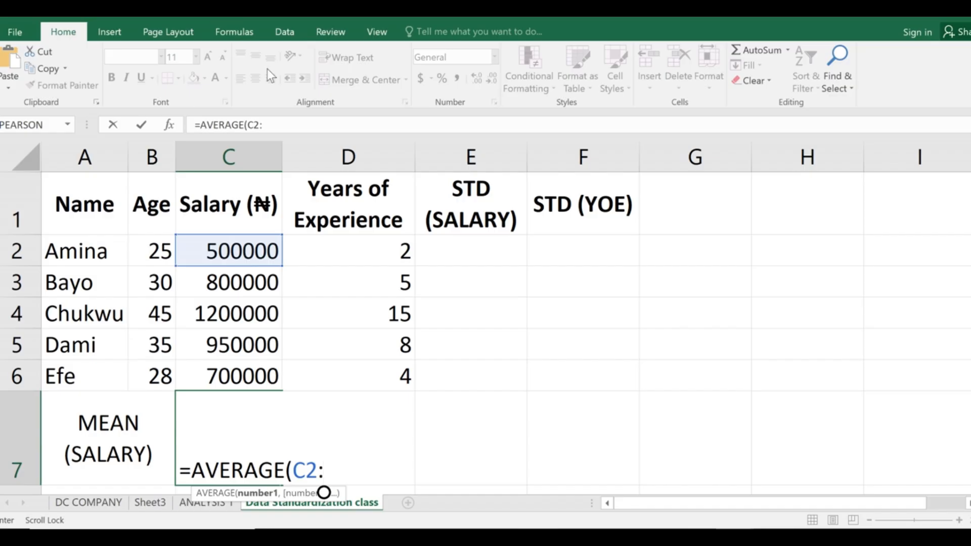
{"action": "type", "text": "C6"}
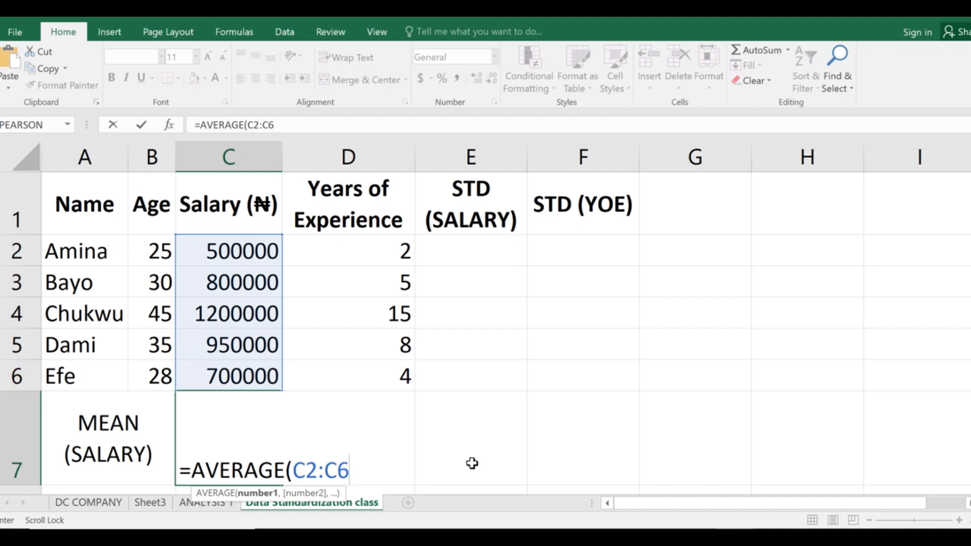
{"action": "type", "text": ")"}
{"action": "key", "text": "Return"}
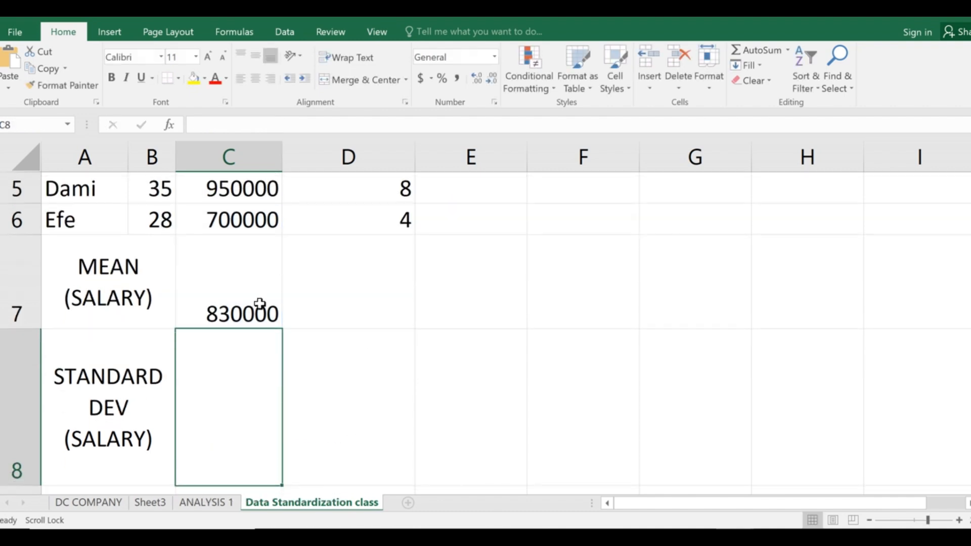
Reselect C7 to confirm its AVERAGE formula, then select C8.
{"action": "left_click", "coordinate": [247, 283]}
{"action": "scroll", "coordinate": [228, 397], "scroll_direction": "up", "scroll_amount": 2}
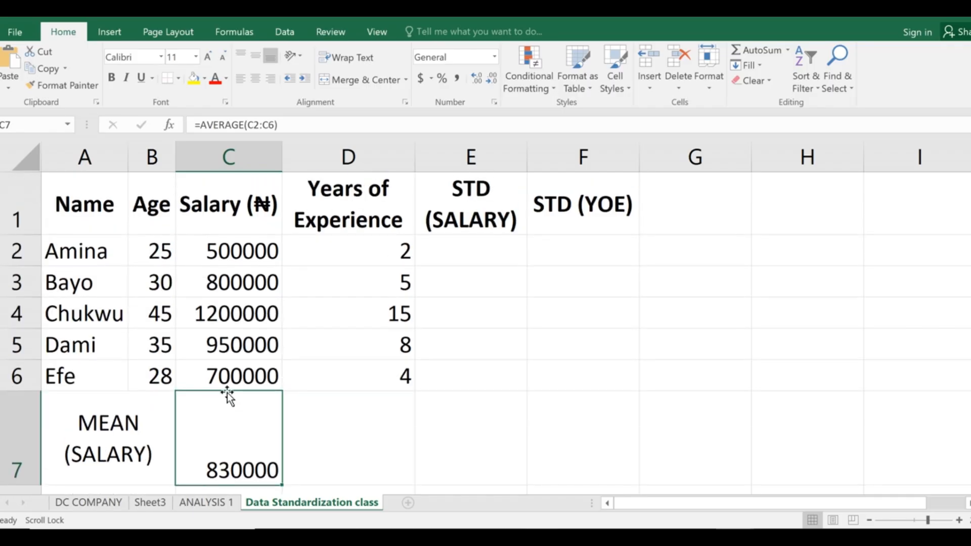
{"action": "scroll", "coordinate": [219, 429], "scroll_direction": "down", "scroll_amount": 2}
{"action": "left_click", "coordinate": [227, 385]}
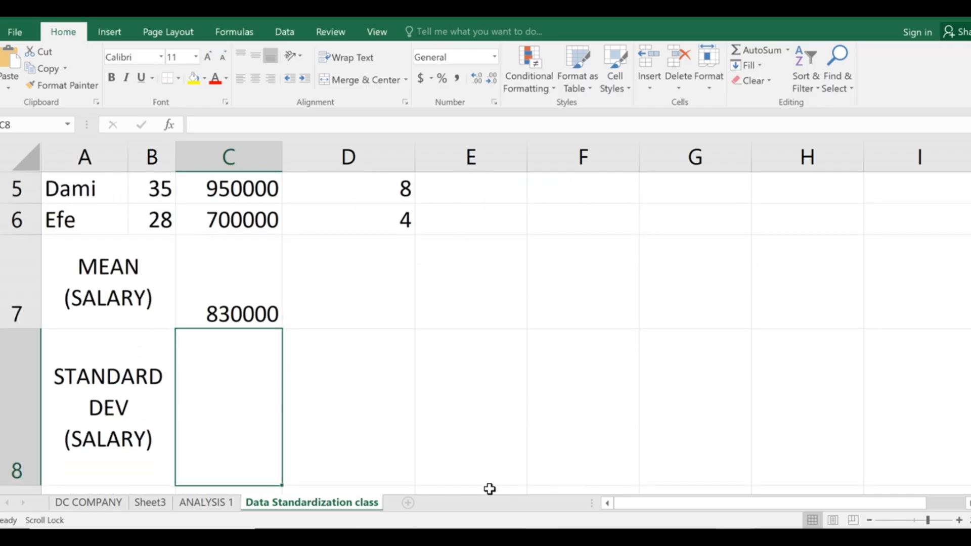
Enter =AVERAGE(D2:D6) in D7 for a mean experience of 6.8 and check it.
{"action": "left_click", "coordinate": [348, 295]}
{"action": "scroll", "coordinate": [413, 333], "scroll_direction": "up", "scroll_amount": 2}
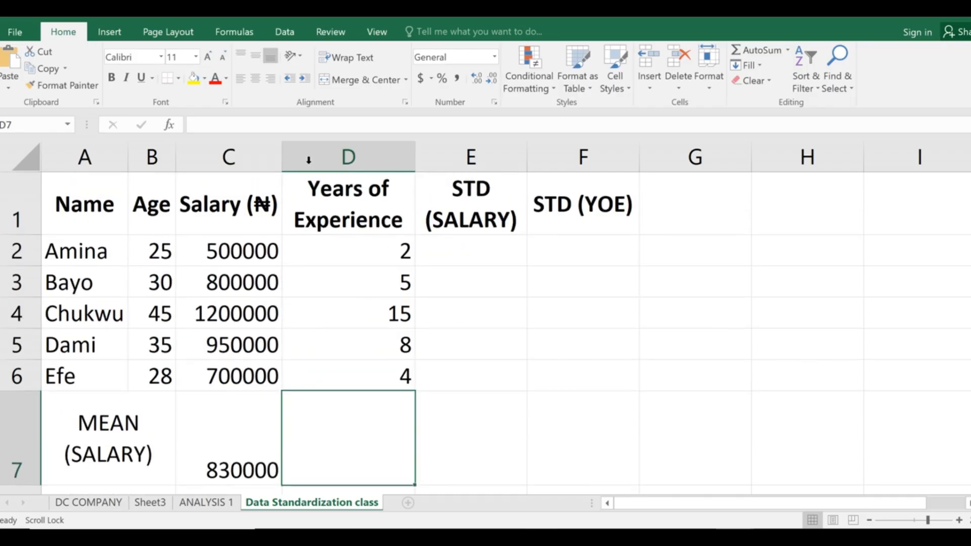
{"action": "double_click", "coordinate": [364, 407]}
{"action": "type", "text": "=AVEE"}
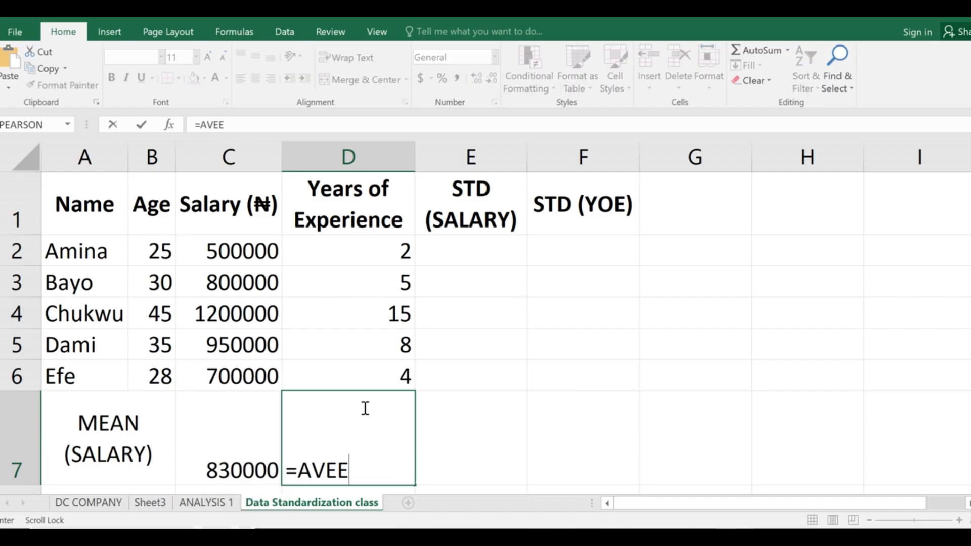
{"action": "key", "text": "BackSpace"}
{"action": "type", "text": "RAGE"}
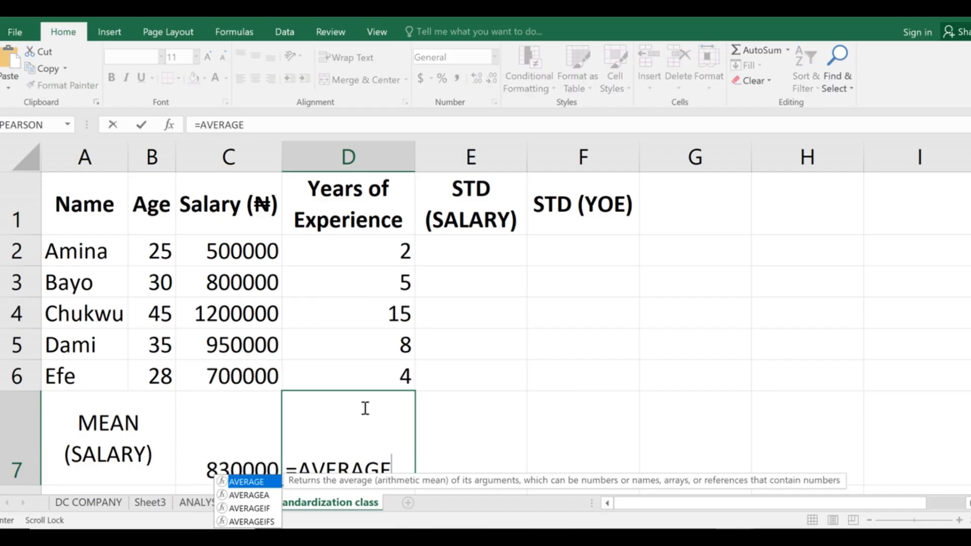
{"action": "type", "text": "("}
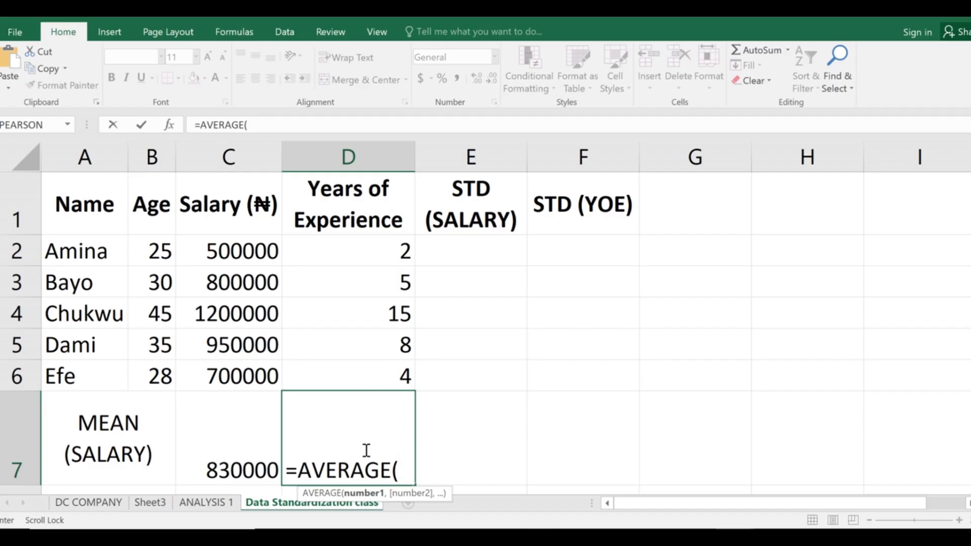
{"action": "type", "text": "D2"}
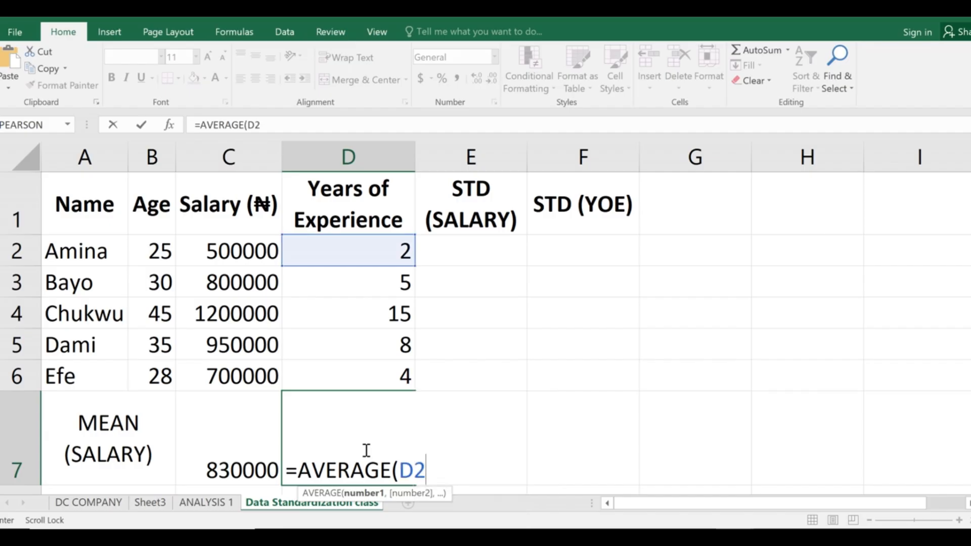
{"action": "type", "text": ":D6"}
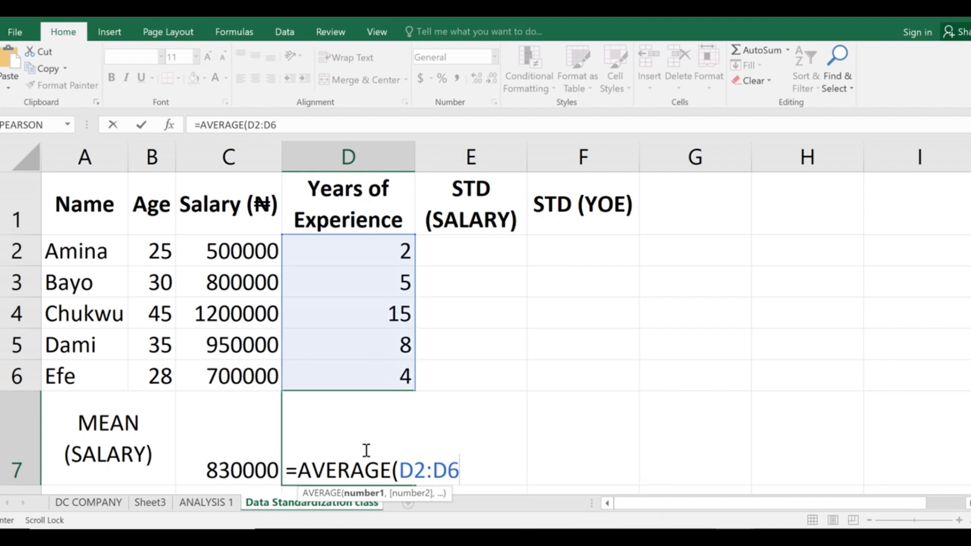
{"action": "type", "text": ")"}
{"action": "key", "text": "Return"}
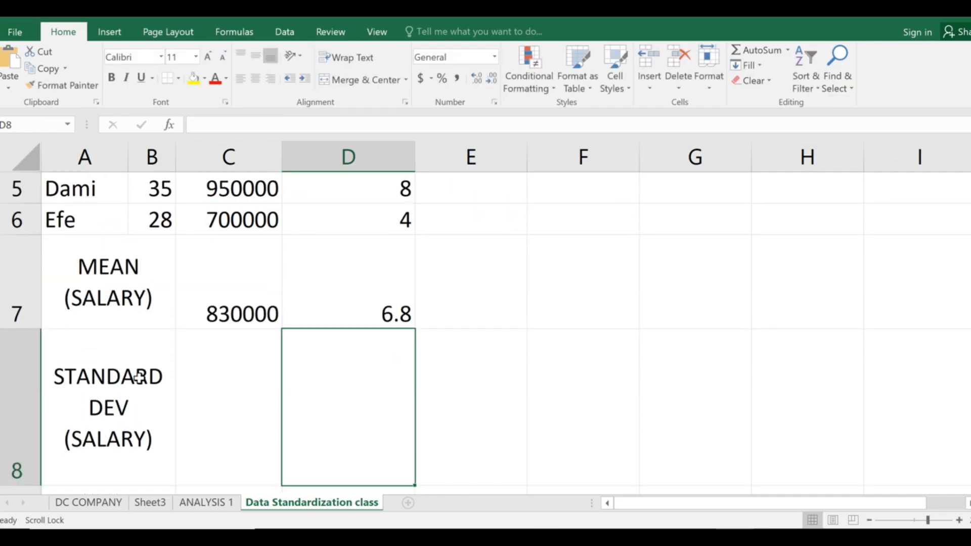
{"action": "left_click", "coordinate": [345, 320]}
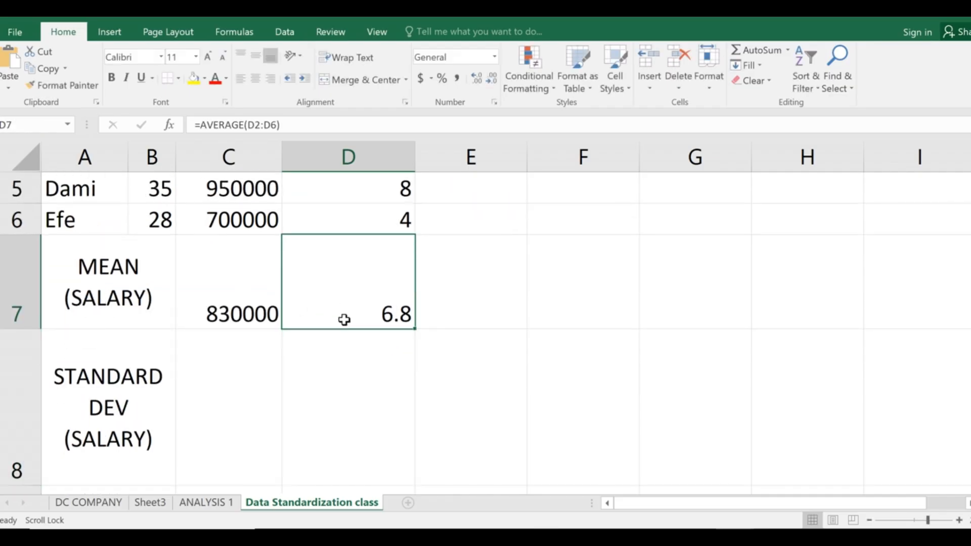
{"action": "left_click", "coordinate": [250, 416]}
{"action": "key", "text": "alt+Tab"}
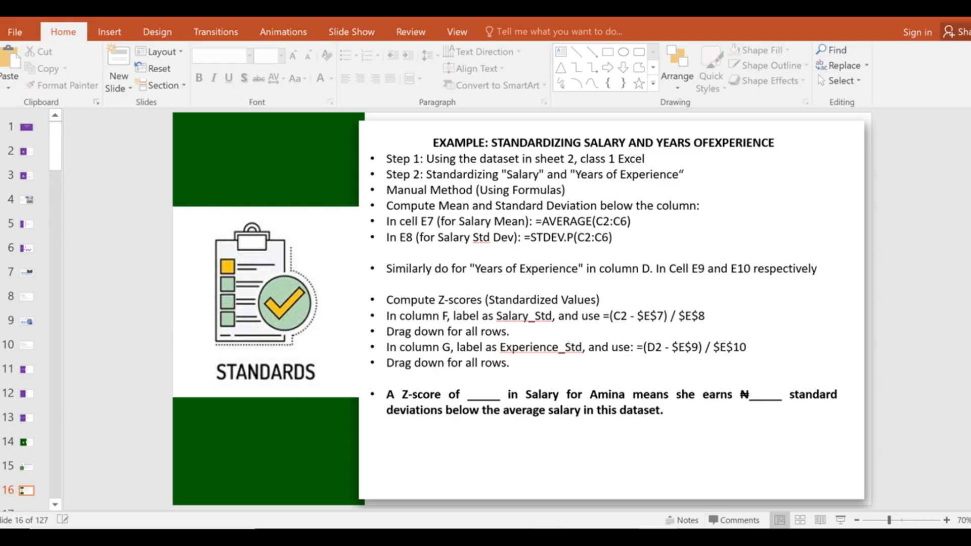
{"action": "mouse_move", "coordinate": [796, 498]}
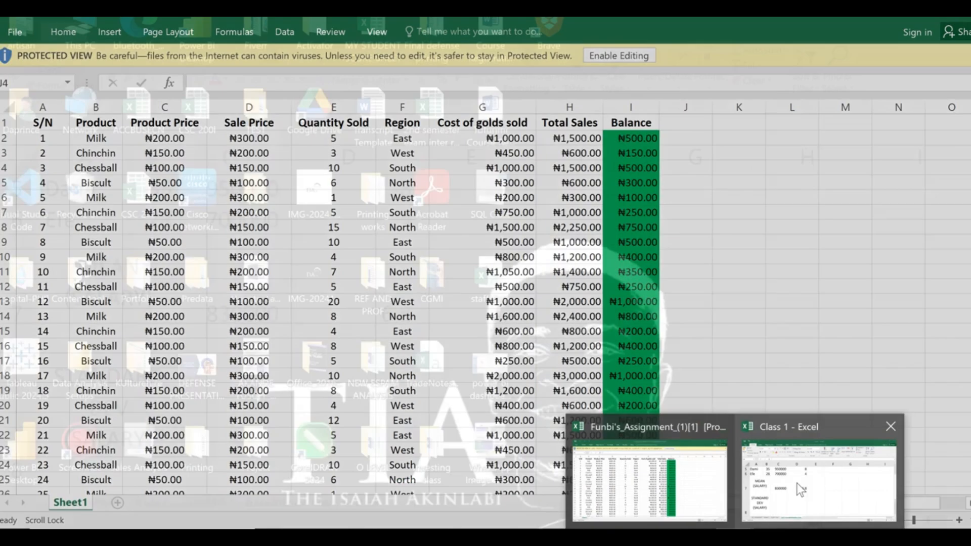
{"action": "left_click", "coordinate": [797, 483]}
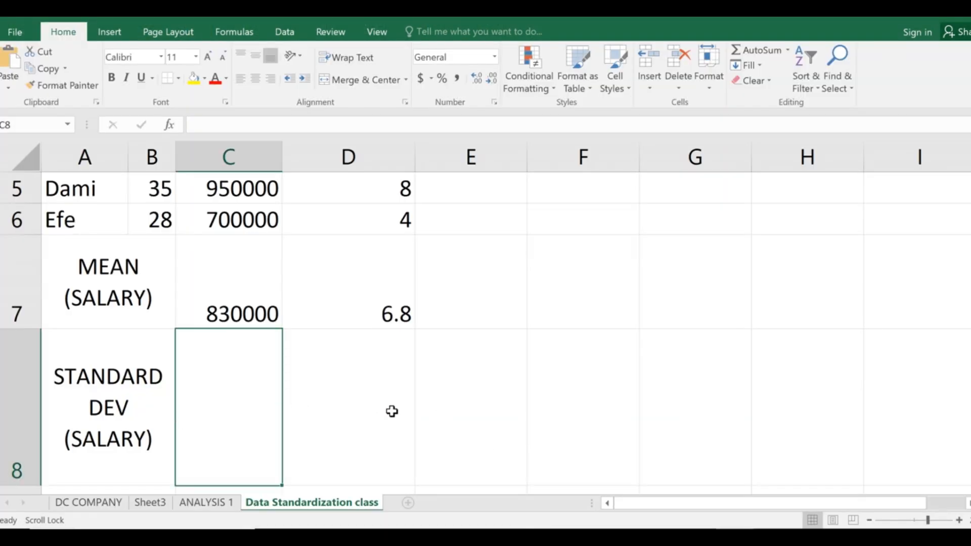
{"action": "scroll", "coordinate": [301, 425], "scroll_direction": "up", "scroll_amount": 2}
{"action": "scroll", "coordinate": [293, 429], "scroll_direction": "down", "scroll_amount": 1}
{"action": "scroll", "coordinate": [332, 293], "scroll_direction": "down", "scroll_amount": 2}
{"action": "scroll", "coordinate": [373, 353], "scroll_direction": "up", "scroll_amount": 2}
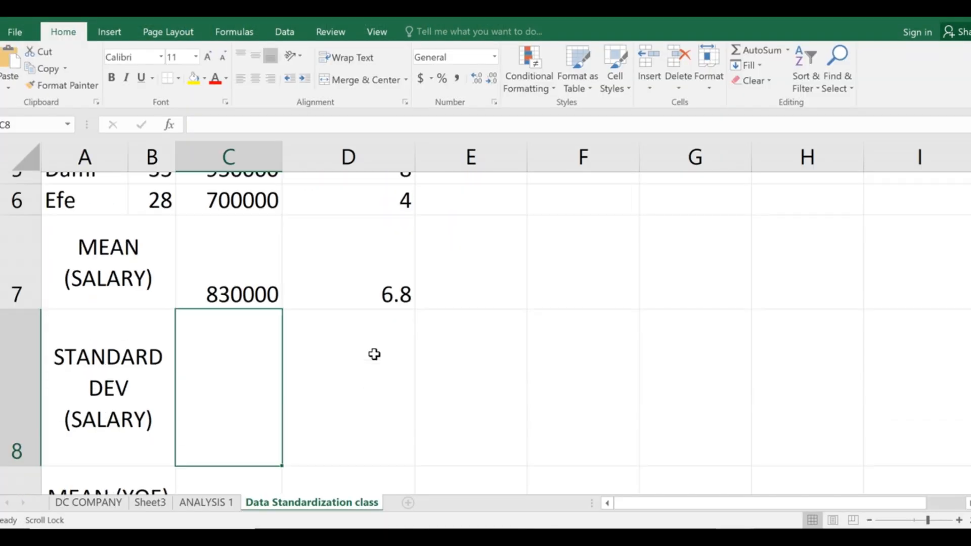
{"action": "scroll", "coordinate": [372, 368], "scroll_direction": "down", "scroll_amount": 3}
{"action": "scroll", "coordinate": [373, 368], "scroll_direction": "up", "scroll_amount": 2}
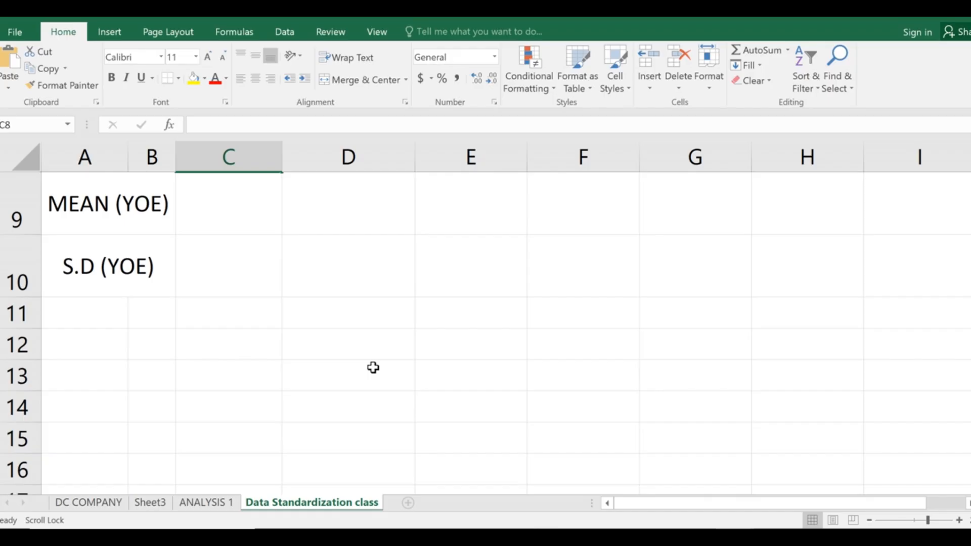
{"action": "scroll", "coordinate": [373, 368], "scroll_direction": "up", "scroll_amount": 2}
{"action": "scroll", "coordinate": [363, 371], "scroll_direction": "down", "scroll_amount": 2}
{"action": "left_click_drag", "start_coordinate": [83, 220], "coordinate": [77, 264]}
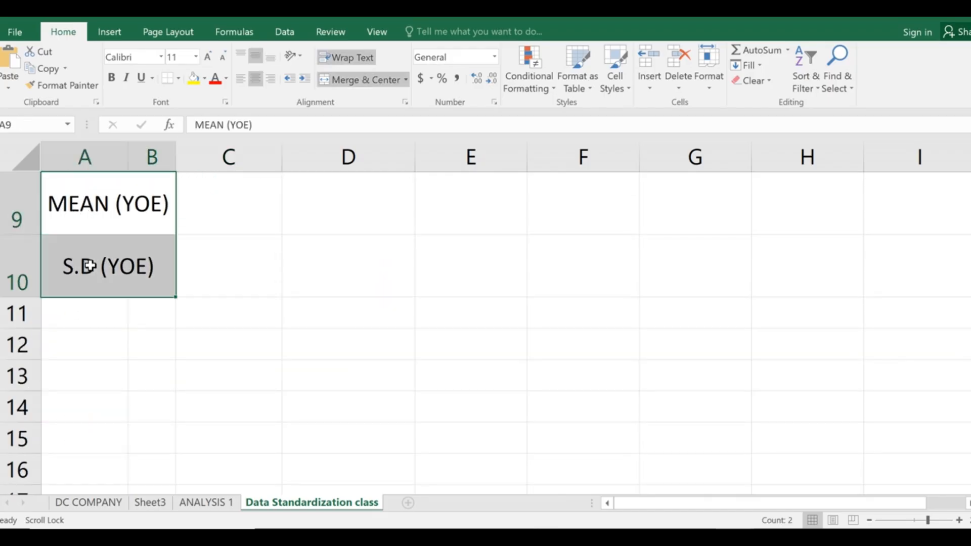
{"action": "scroll", "coordinate": [159, 280], "scroll_direction": "up", "scroll_amount": 2}
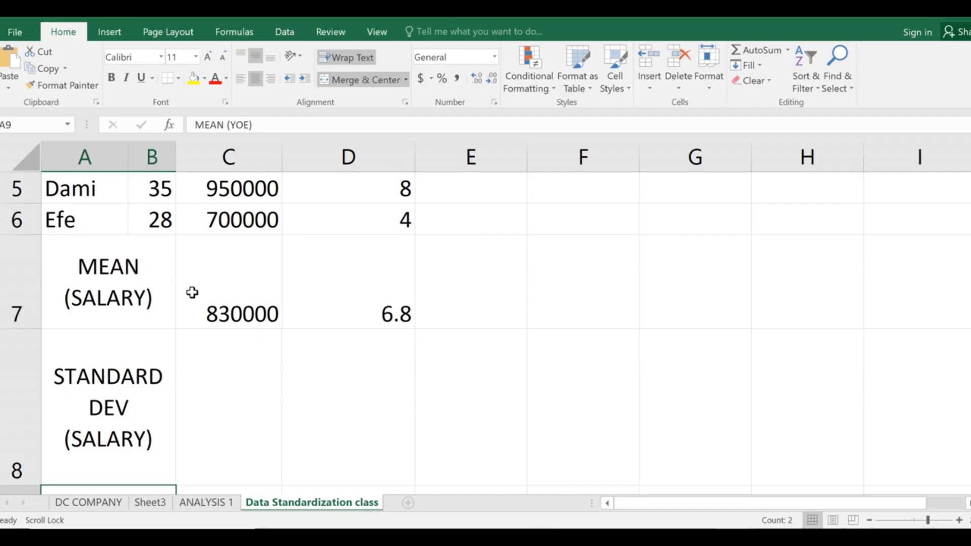
{"action": "scroll", "coordinate": [194, 294], "scroll_direction": "down", "scroll_amount": 3}
{"action": "scroll", "coordinate": [195, 299], "scroll_direction": "up", "scroll_amount": 4}
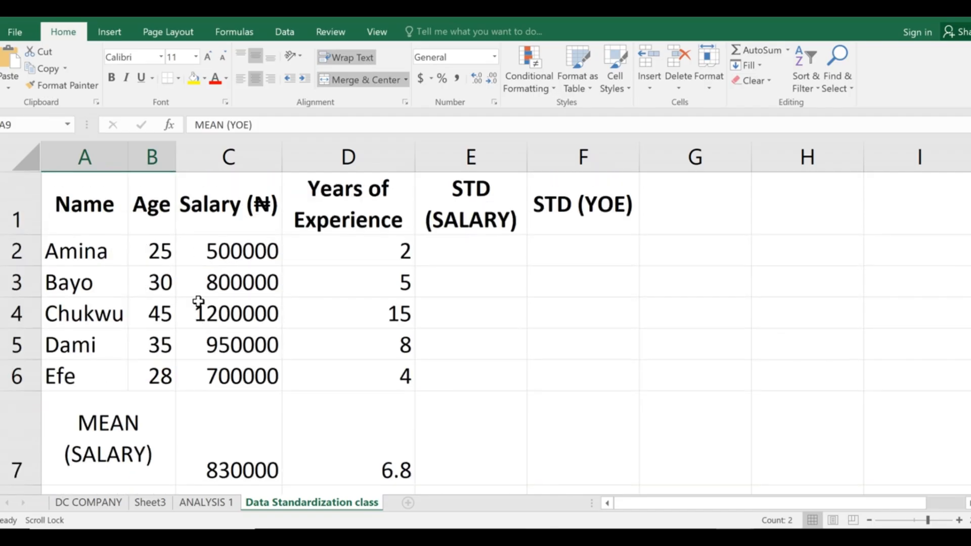
{"action": "scroll", "coordinate": [210, 321], "scroll_direction": "down", "scroll_amount": 1}
{"action": "scroll", "coordinate": [281, 377], "scroll_direction": "down", "scroll_amount": 3}
{"action": "scroll", "coordinate": [288, 368], "scroll_direction": "up", "scroll_amount": 1}
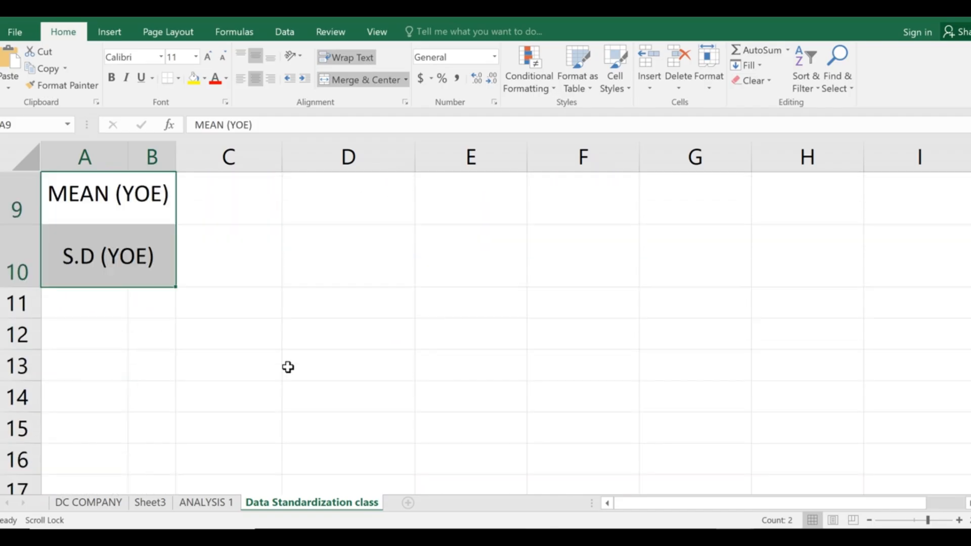
{"action": "scroll", "coordinate": [298, 366], "scroll_direction": "up", "scroll_amount": 3}
{"action": "scroll", "coordinate": [314, 392], "scroll_direction": "down", "scroll_amount": 1}
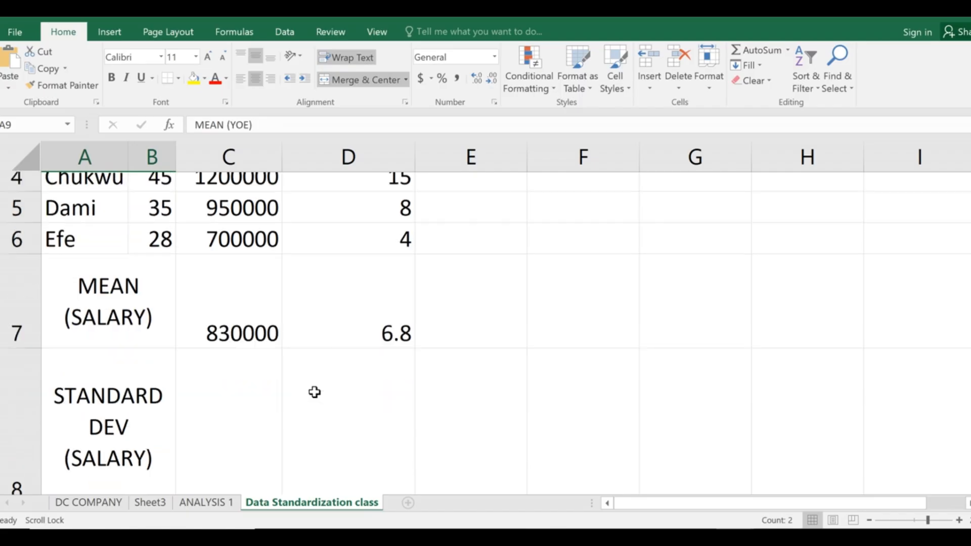
{"action": "left_click", "coordinate": [92, 301]}
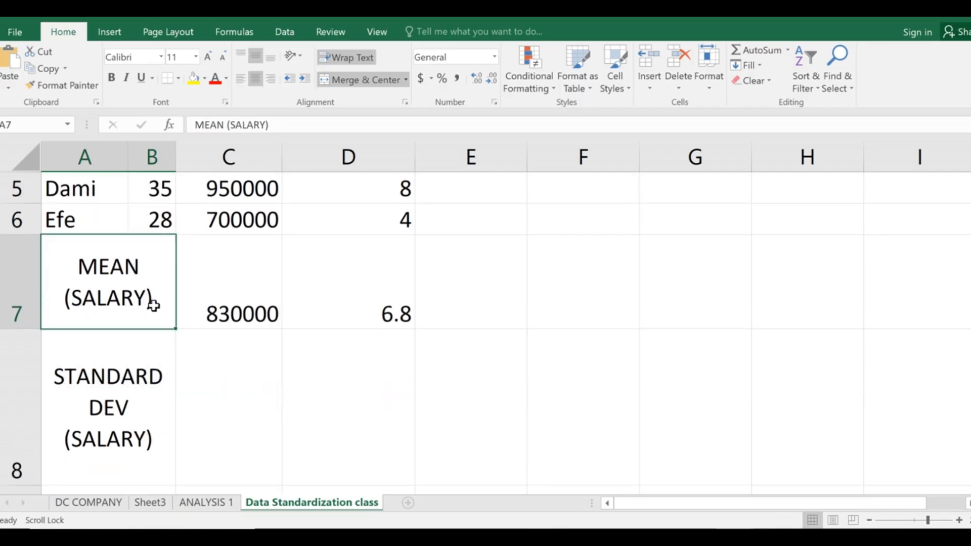
{"action": "scroll", "coordinate": [152, 351], "scroll_direction": "down", "scroll_amount": 3}
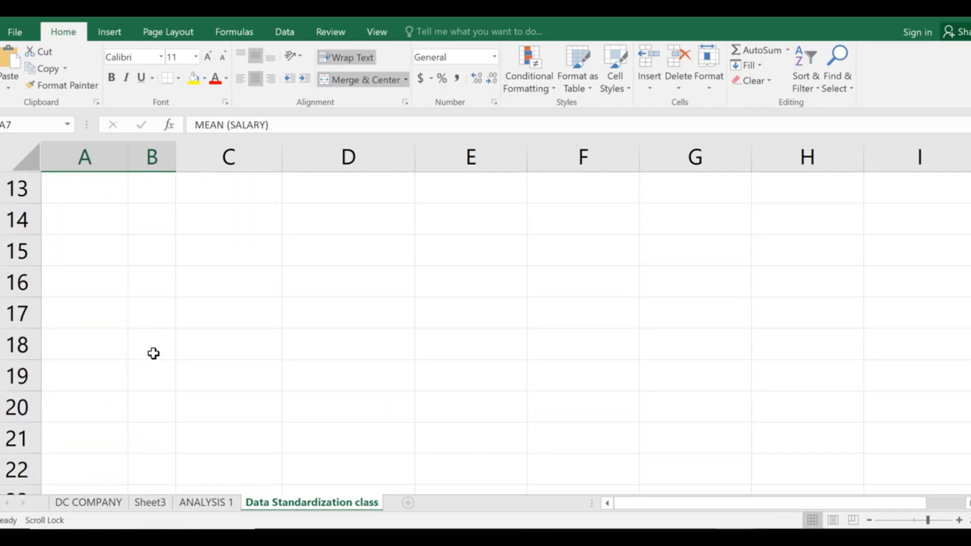
{"action": "scroll", "coordinate": [133, 322], "scroll_direction": "up", "scroll_amount": 2}
{"action": "left_click_drag", "start_coordinate": [88, 200], "coordinate": [96, 260]}
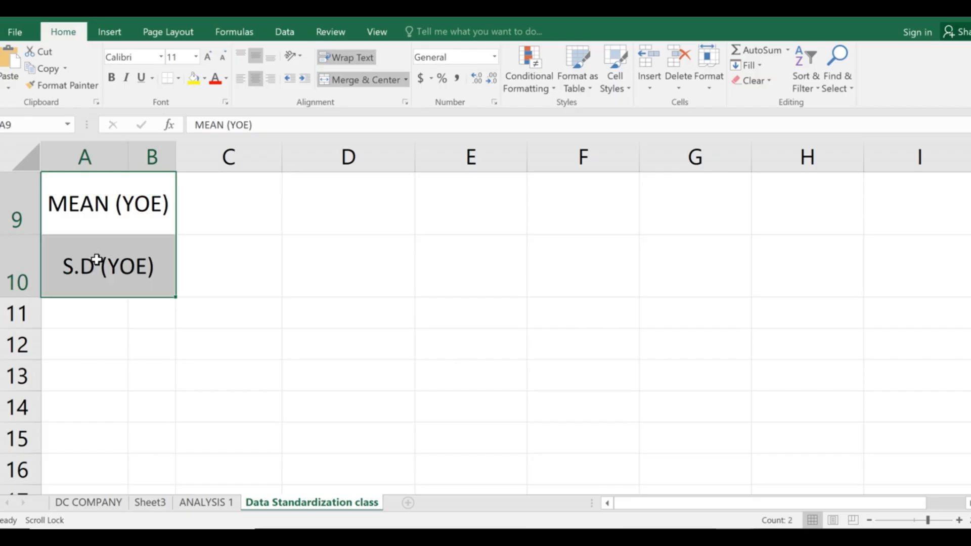
{"action": "left_click", "coordinate": [291, 258]}
{"action": "left_click", "coordinate": [246, 208]}
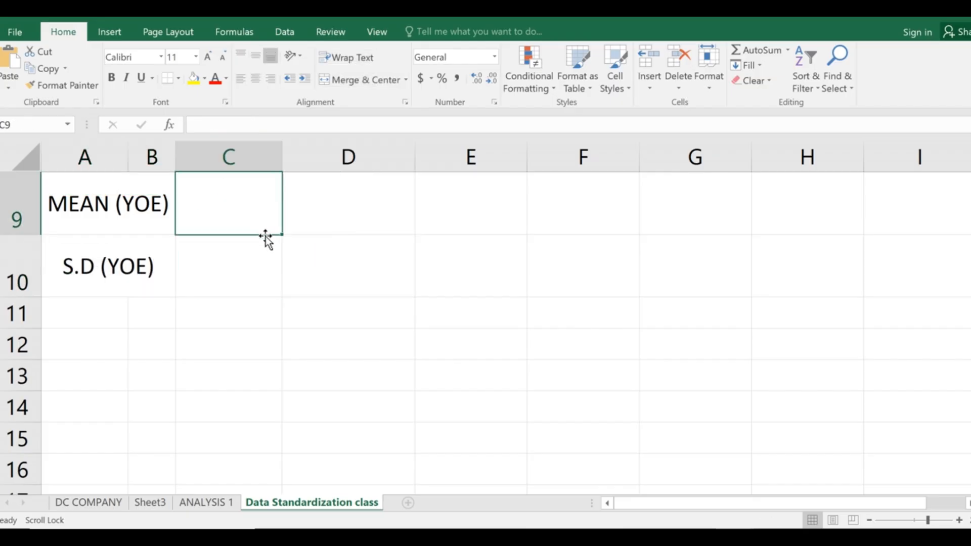
{"action": "scroll", "coordinate": [273, 250], "scroll_direction": "up", "scroll_amount": 3}
{"action": "scroll", "coordinate": [296, 321], "scroll_direction": "down", "scroll_amount": 2}
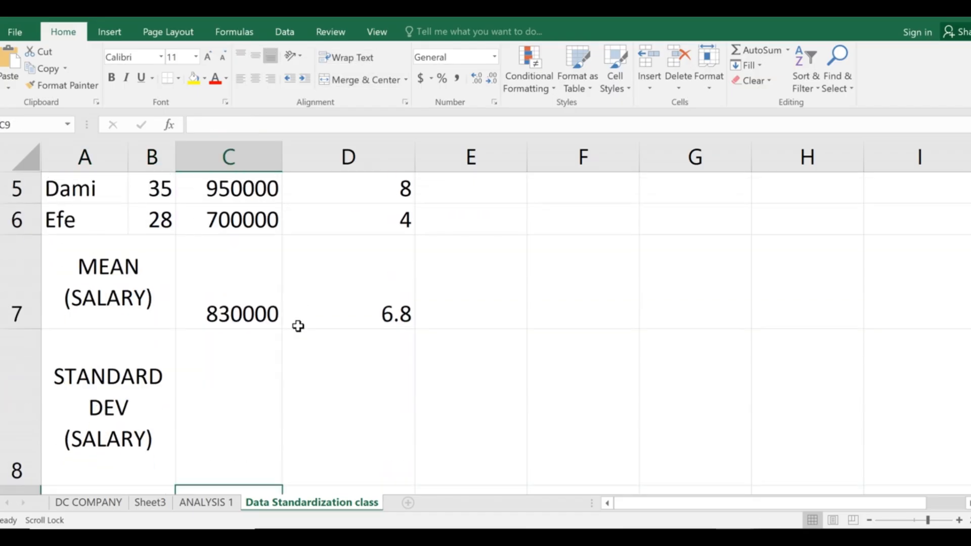
Shorten the row labels to MEAN and STANDARD DEV by deleting '(SALARY)'.
{"action": "left_click", "coordinate": [128, 286]}
{"action": "double_click", "coordinate": [146, 299]}
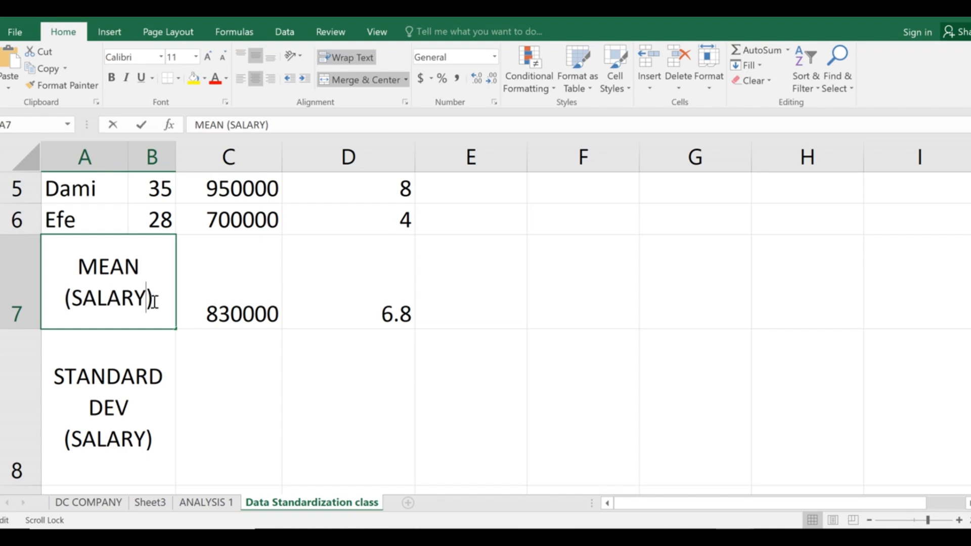
{"action": "left_click_drag", "start_coordinate": [154, 302], "coordinate": [52, 305]}
{"action": "key", "text": "BackSpace"}
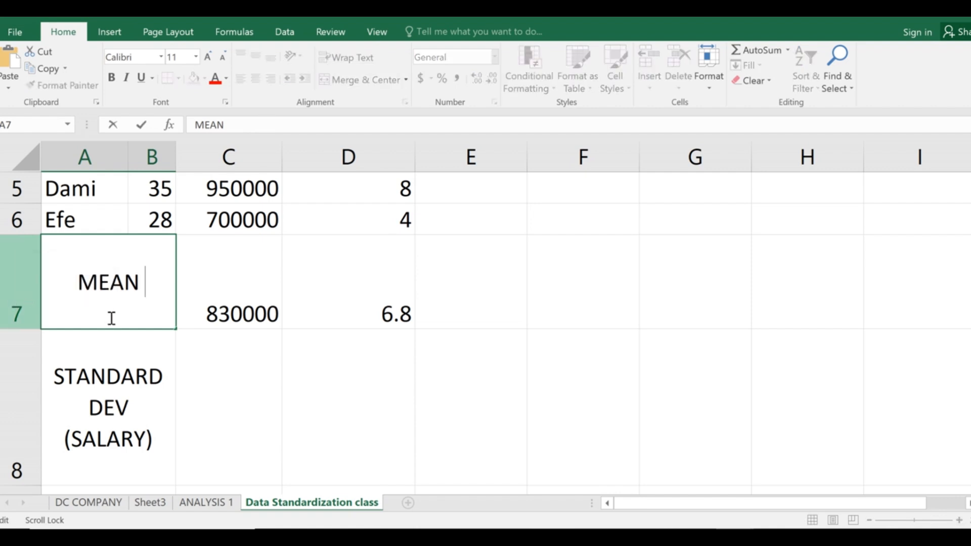
{"action": "left_click", "coordinate": [130, 420]}
{"action": "double_click", "coordinate": [153, 438]}
{"action": "left_click_drag", "start_coordinate": [154, 438], "coordinate": [35, 434]}
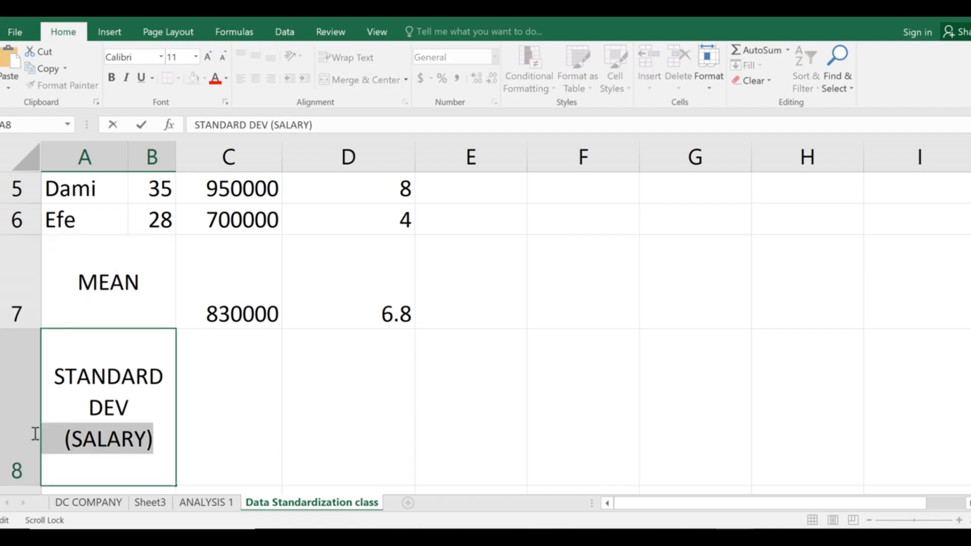
{"action": "key", "text": "BackSpace"}
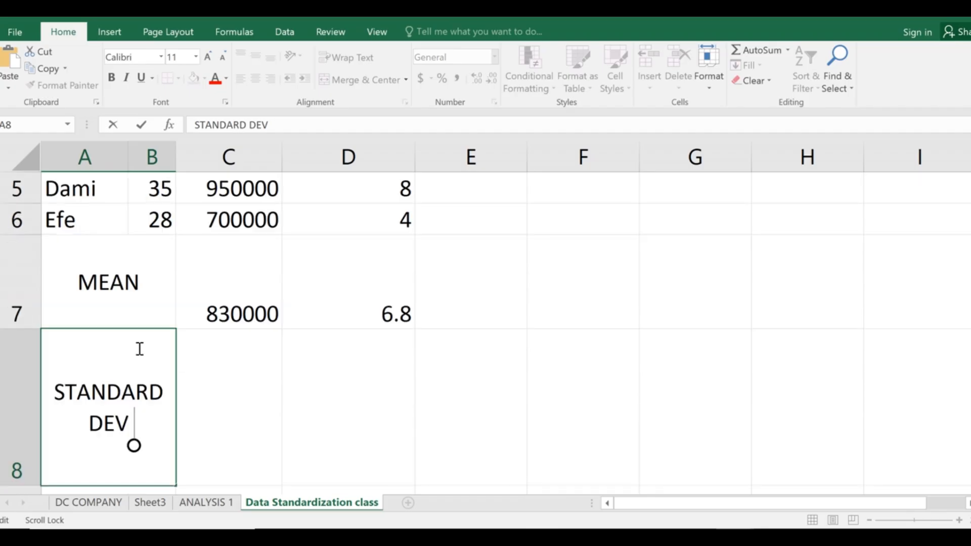
{"action": "key", "text": "Return"}
Clear the leftover labels in A9:A10 and review the C7 and D7 mean formulas.
{"action": "scroll", "coordinate": [163, 400], "scroll_direction": "down", "scroll_amount": 2}
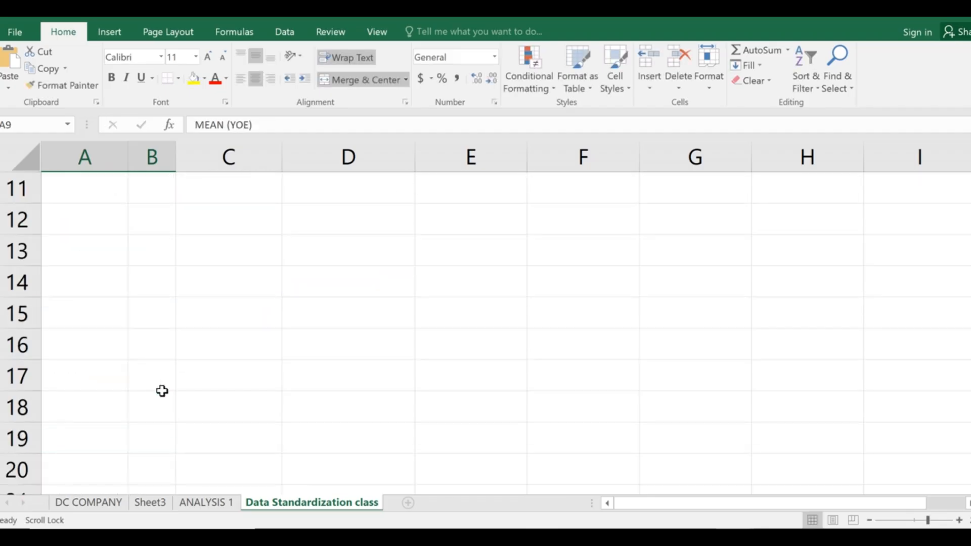
{"action": "scroll", "coordinate": [149, 327], "scroll_direction": "up", "scroll_amount": 2}
{"action": "left_click_drag", "start_coordinate": [123, 459], "coordinate": [121, 419]}
{"action": "key", "text": "Delete"}
{"action": "scroll", "coordinate": [260, 403], "scroll_direction": "up", "scroll_amount": 3}
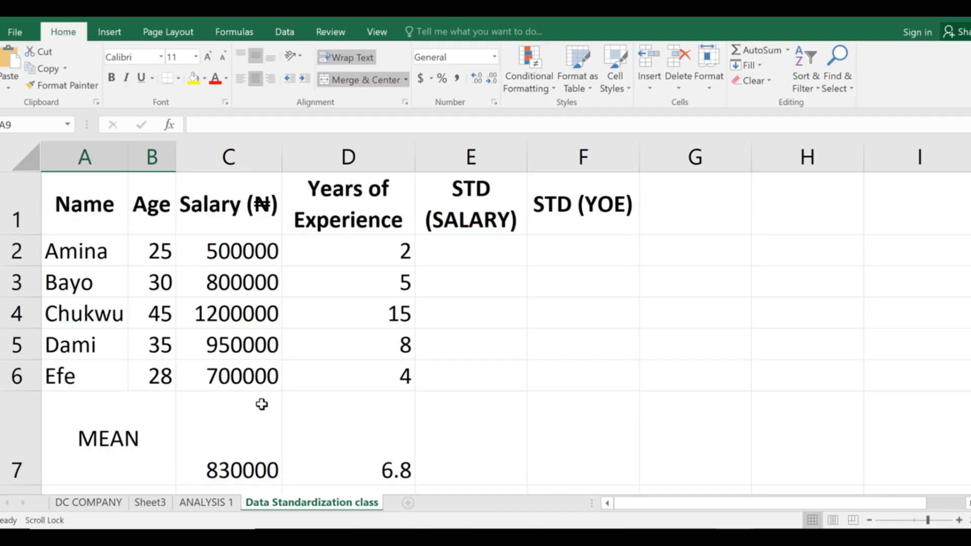
{"action": "left_click", "coordinate": [225, 442]}
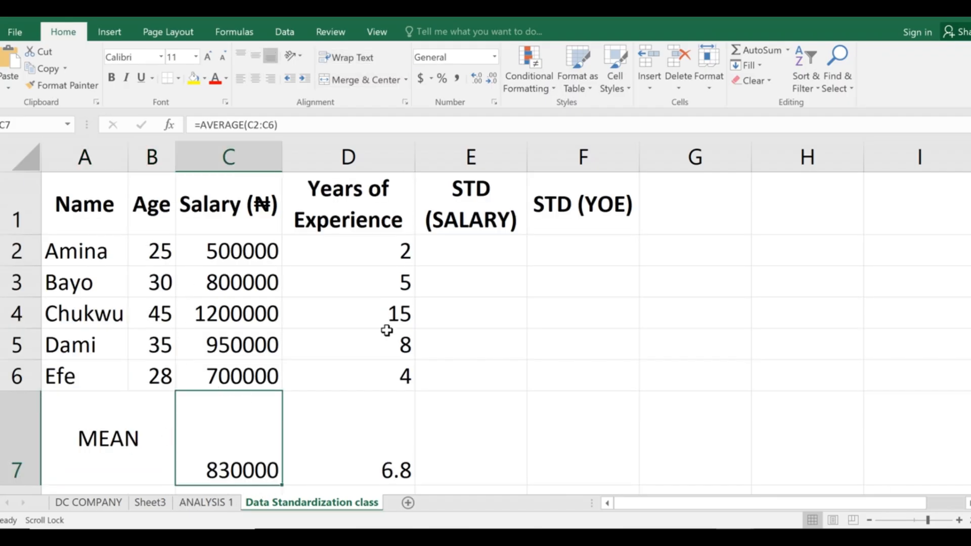
{"action": "left_click", "coordinate": [326, 440]}
{"action": "scroll", "coordinate": [389, 429], "scroll_direction": "down", "scroll_amount": 2}
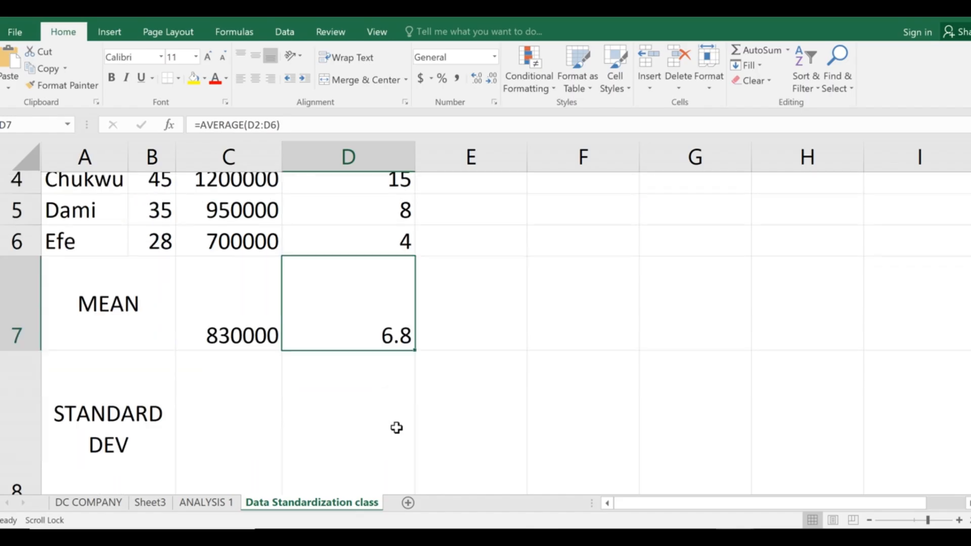
{"action": "left_click", "coordinate": [221, 419]}
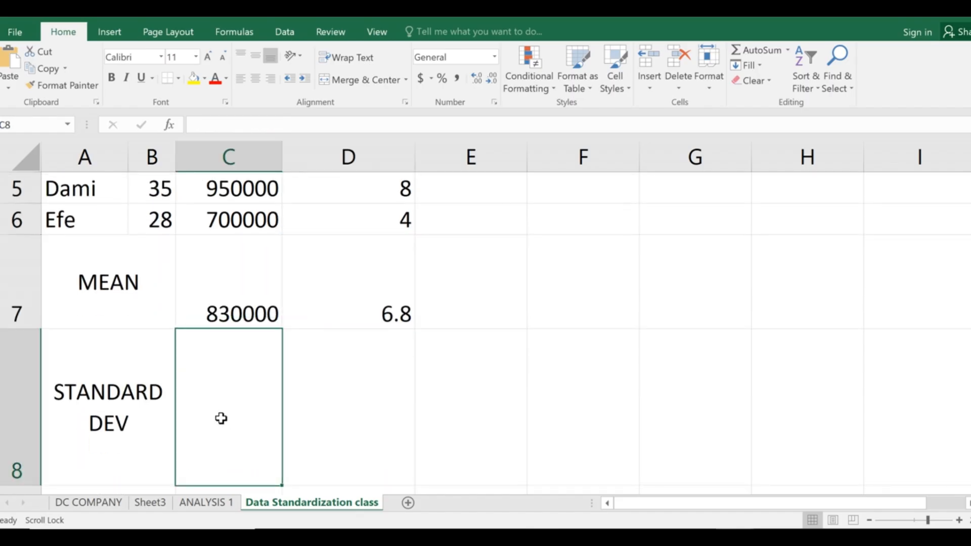
Type the STDEV.P function name in C8, correcting typos back to the population version.
{"action": "type", "text": "="}
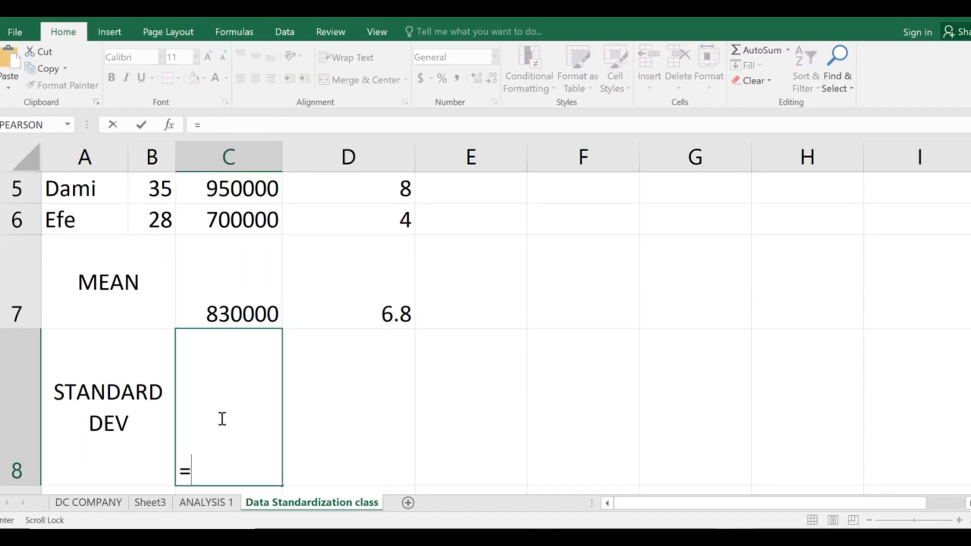
{"action": "type", "text": "STD"}
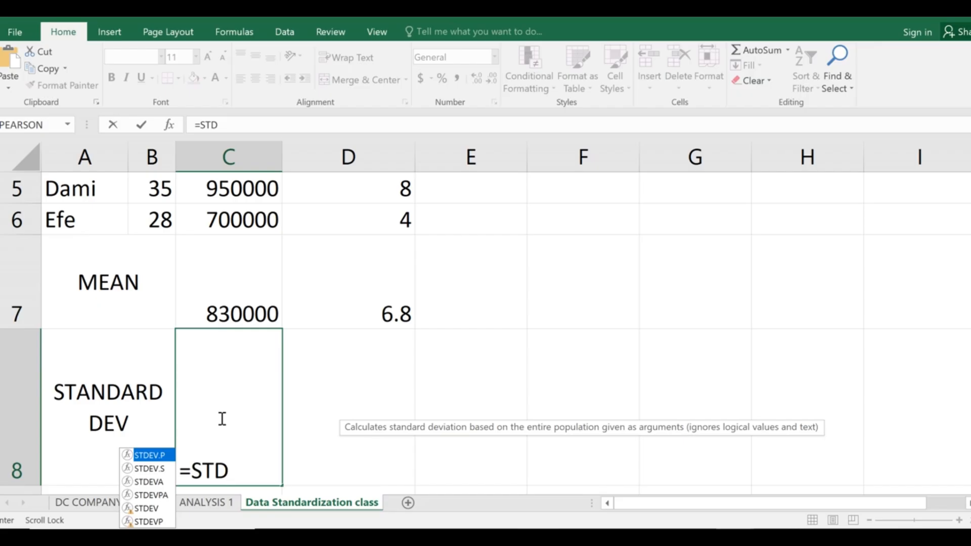
{"action": "type", "text": "EV"}
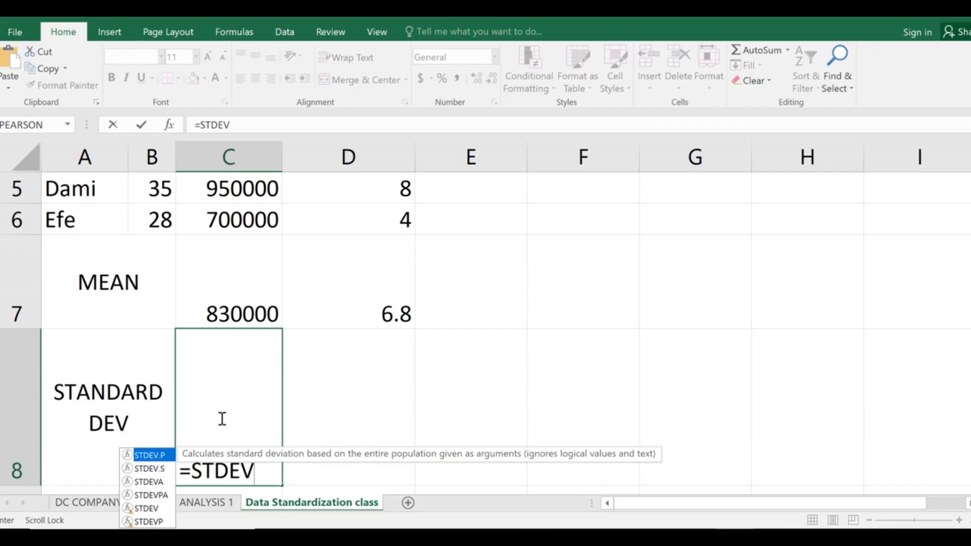
{"action": "type", "text": ".P"}
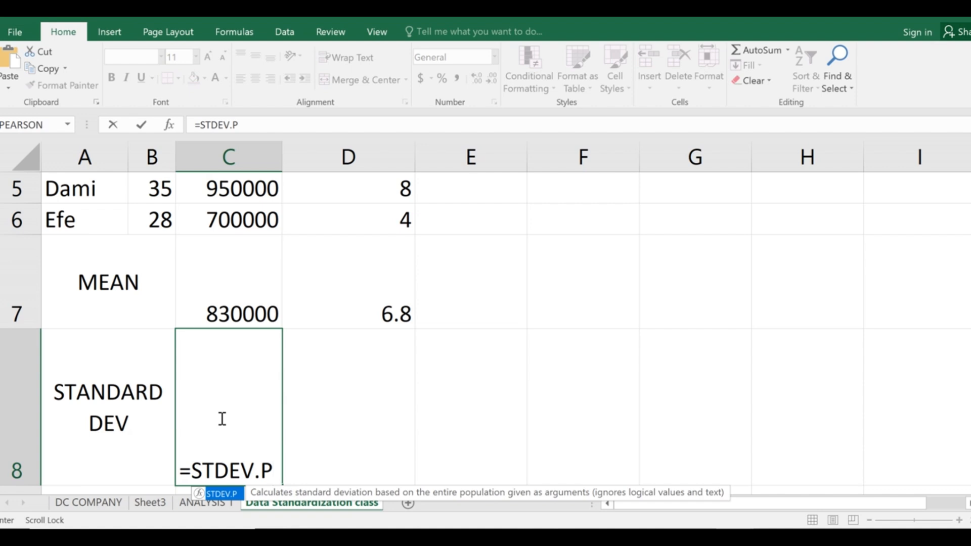
{"action": "key", "text": "BackSpace"}
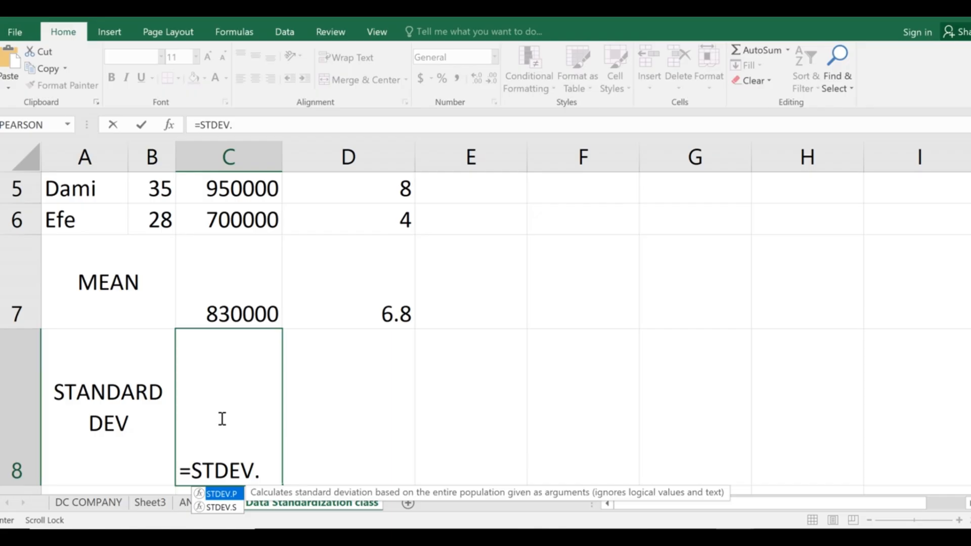
{"action": "type", "text": "s"}
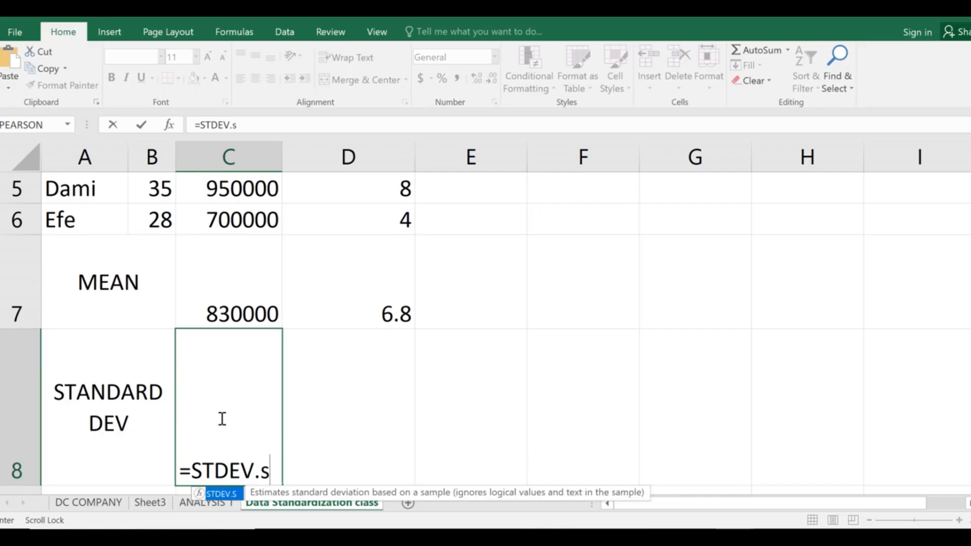
{"action": "key", "text": "BackSpace"}
{"action": "type", "text": "S"}
{"action": "key", "text": "BackSpace"}
{"action": "type", "text": "P"}
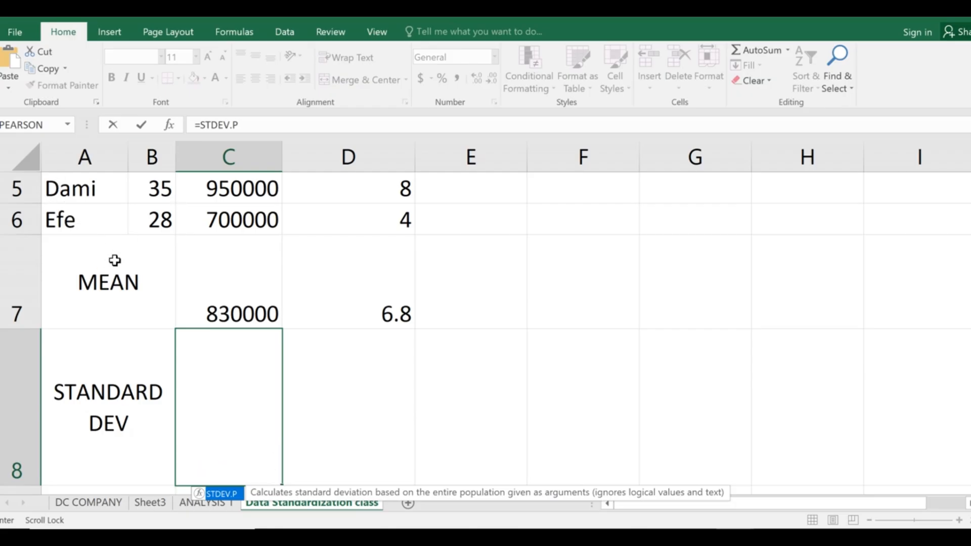
{"action": "scroll", "coordinate": [122, 303], "scroll_direction": "up", "scroll_amount": 2}
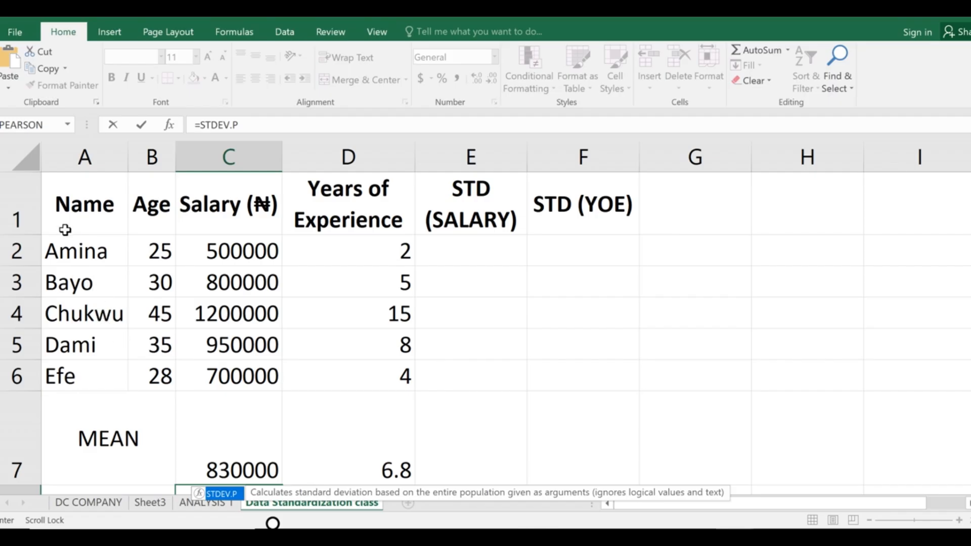
{"action": "scroll", "coordinate": [169, 321], "scroll_direction": "down", "scroll_amount": 2}
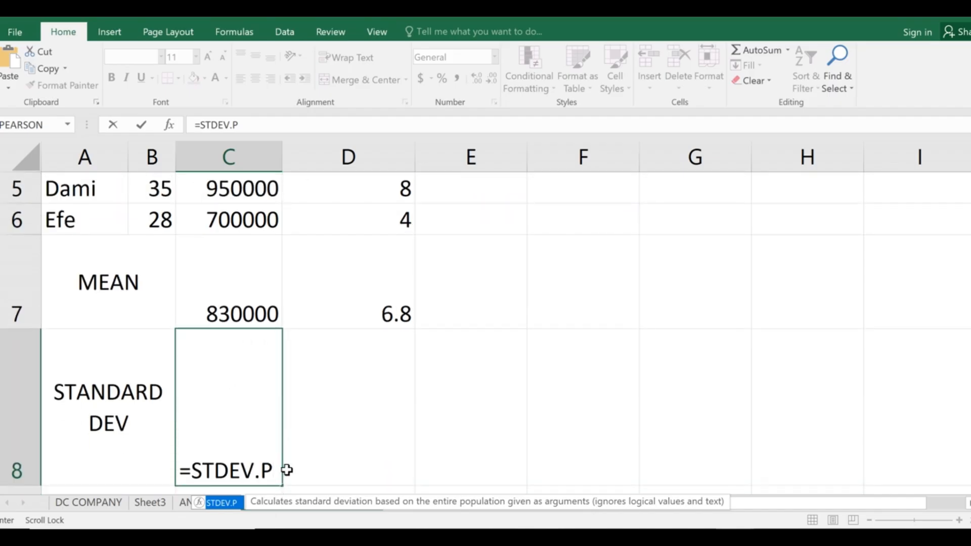
Complete and commit =STDEV.P(C2:C6), showing 235796.5.
{"action": "type", "text": "("}
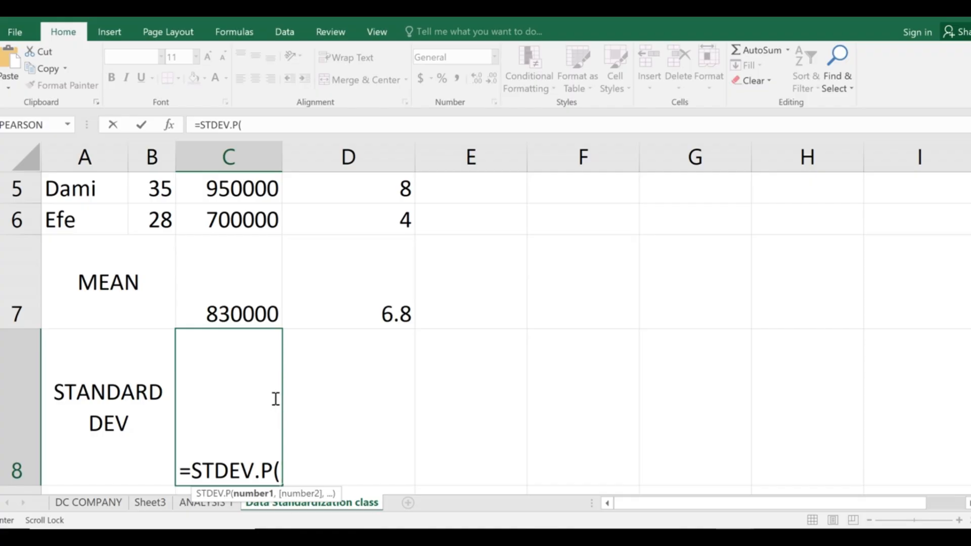
{"action": "scroll", "coordinate": [274, 398], "scroll_direction": "up", "scroll_amount": 2}
{"action": "scroll", "coordinate": [274, 398], "scroll_direction": "down", "scroll_amount": 2}
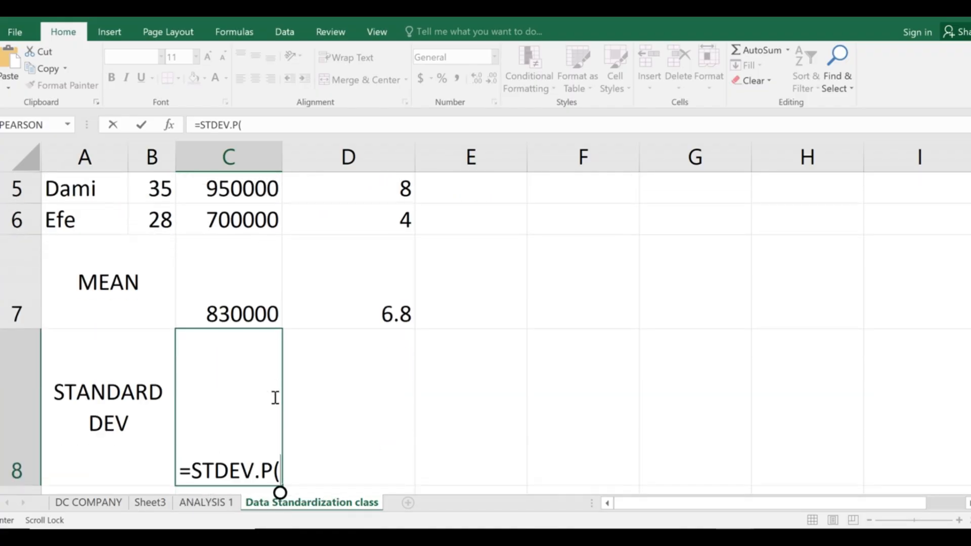
{"action": "scroll", "coordinate": [274, 399], "scroll_direction": "up", "scroll_amount": 2}
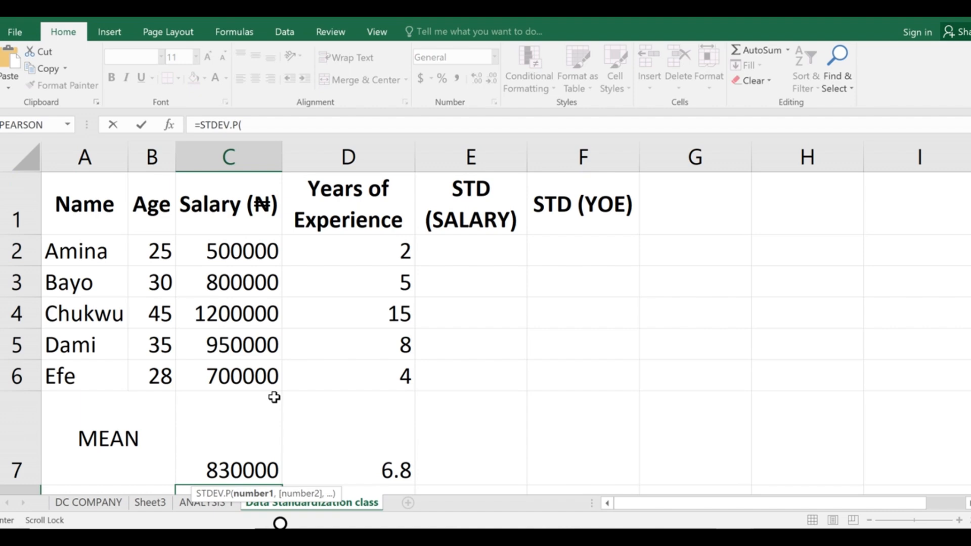
{"action": "type", "text": "C2"}
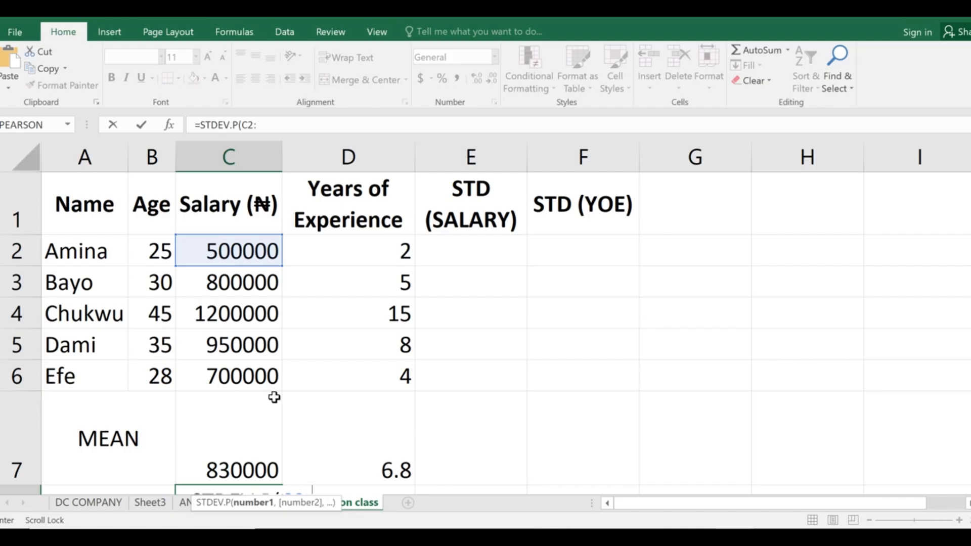
{"action": "type", "text": ":C"}
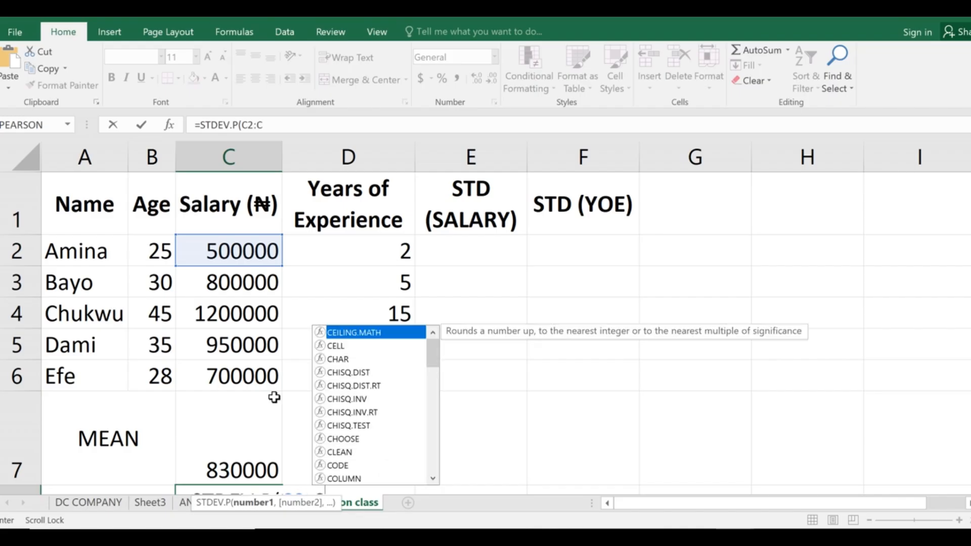
{"action": "type", "text": "6"}
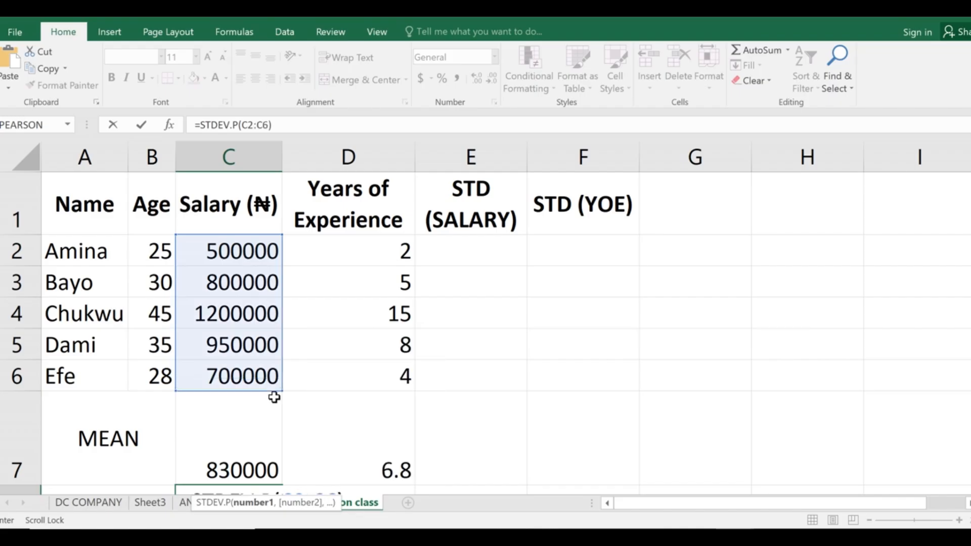
{"action": "type", "text": ")"}
{"action": "key", "text": "Return"}
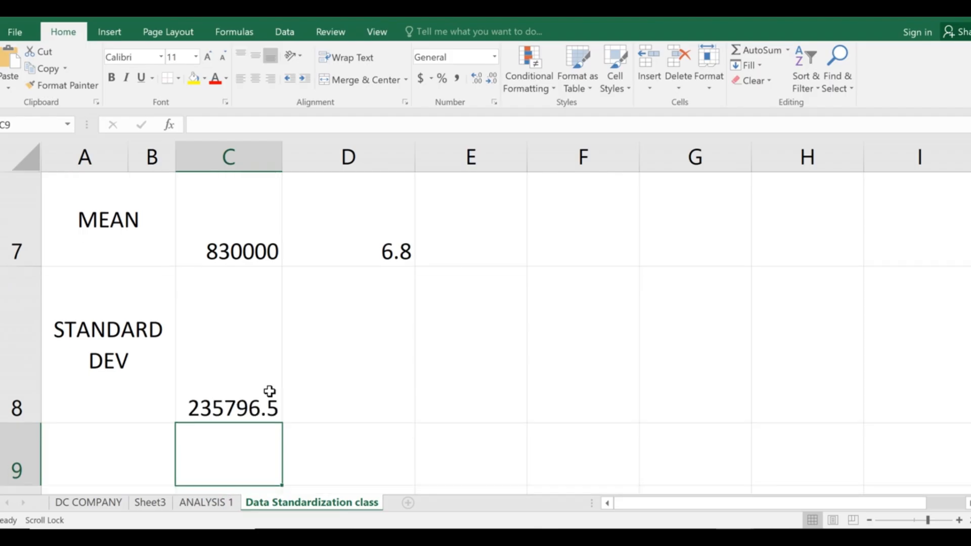
Erase the =STDEV.P(C2:C6) formula from C8 in the formula bar, leaving it blank.
{"action": "left_click", "coordinate": [236, 365]}
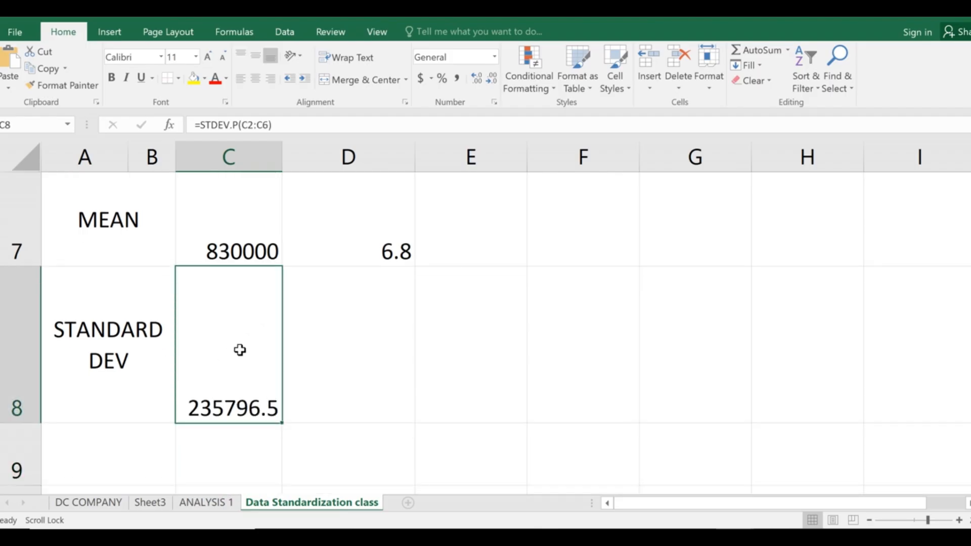
{"action": "scroll", "coordinate": [239, 350], "scroll_direction": "up", "scroll_amount": 2}
{"action": "scroll", "coordinate": [247, 347], "scroll_direction": "up", "scroll_amount": 1}
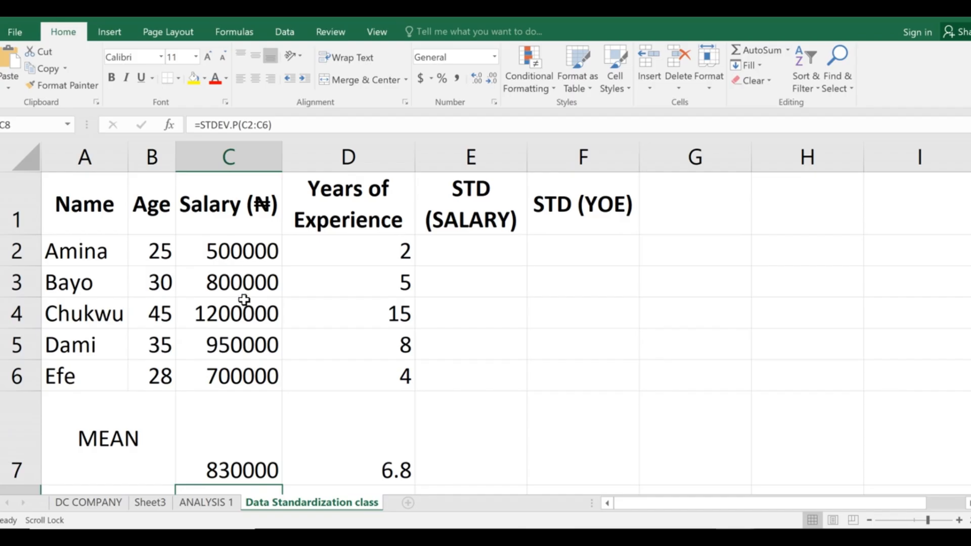
{"action": "scroll", "coordinate": [243, 302], "scroll_direction": "down", "scroll_amount": 3}
{"action": "scroll", "coordinate": [363, 315], "scroll_direction": "up", "scroll_amount": 2}
{"action": "left_click", "coordinate": [367, 381]}
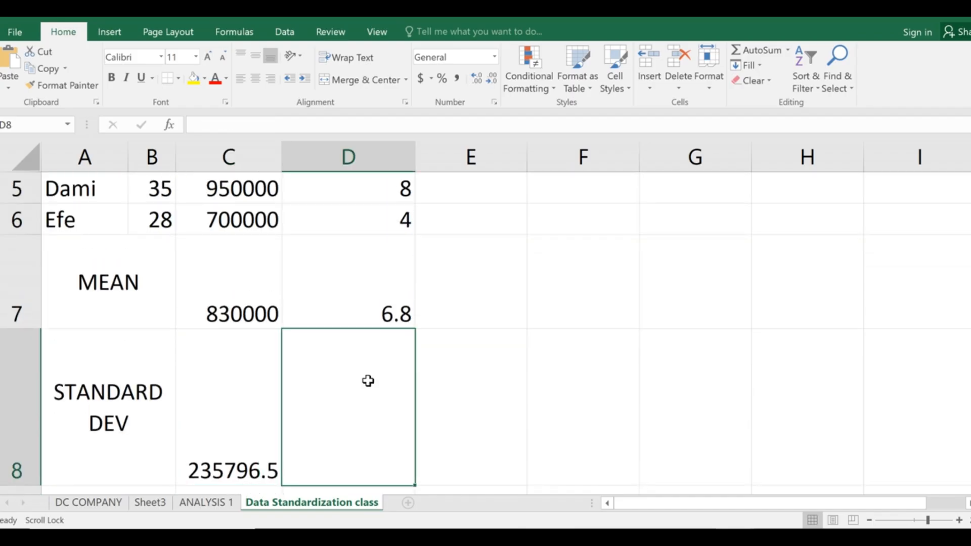
{"action": "left_click", "coordinate": [232, 408]}
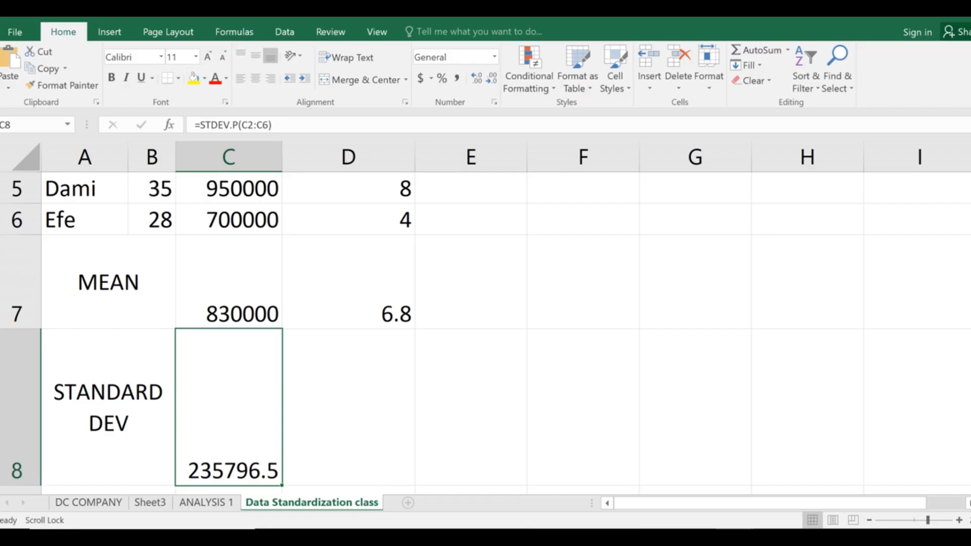
{"action": "left_click", "coordinate": [286, 125]}
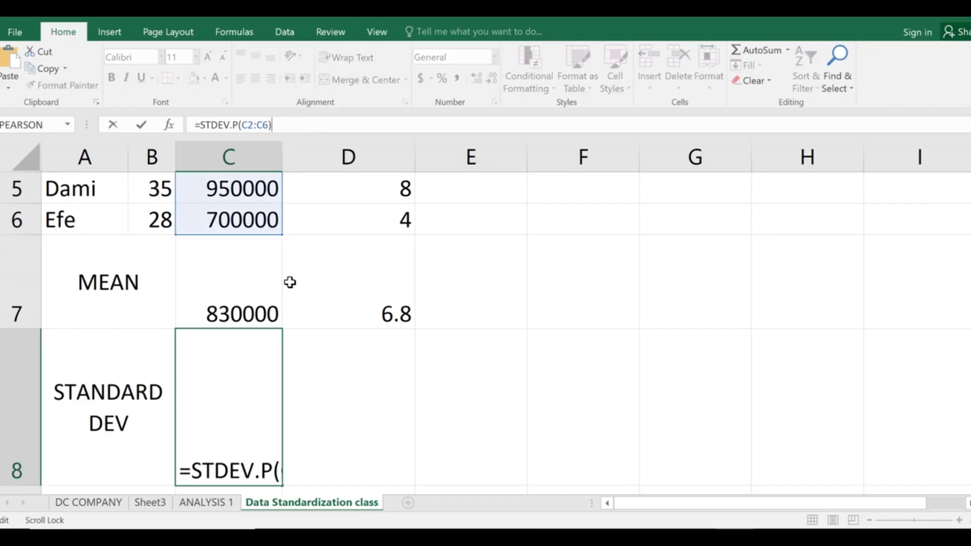
{"action": "key", "text": "BackSpace"}
{"action": "key", "text": "BackSpace"}
{"action": "key", "text": "BackSpace"}
{"action": "key", "text": "BackSpace"}
{"action": "key", "text": "BackSpace"}
{"action": "key", "text": "BackSpace"}
{"action": "key", "text": "BackSpace"}
{"action": "key", "text": "BackSpace"}
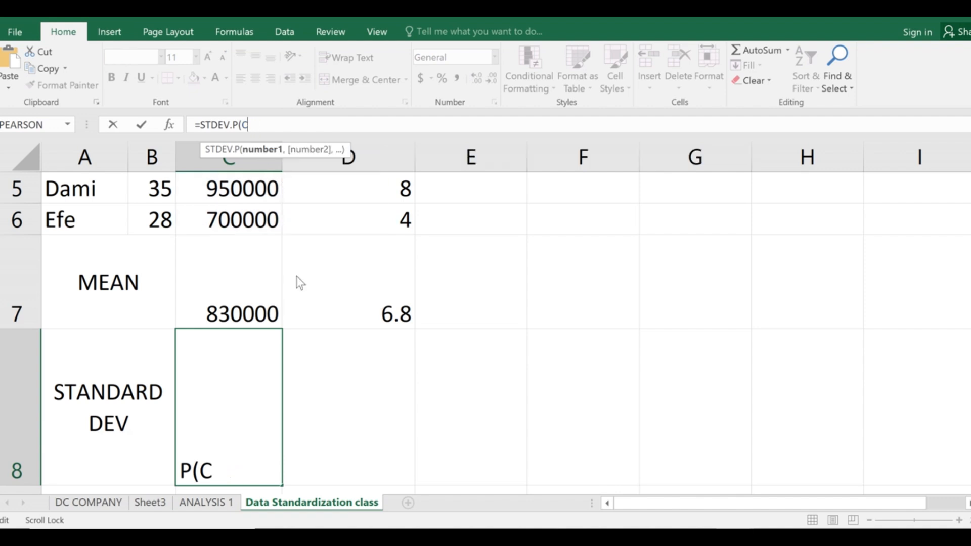
{"action": "key", "text": "BackSpace"}
{"action": "key", "text": "BackSpace"}
{"action": "key", "text": "BackSpace"}
{"action": "key", "text": "BackSpace"}
{"action": "key", "text": "BackSpace"}
{"action": "key", "text": "BackSpace"}
{"action": "key", "text": "BackSpace"}
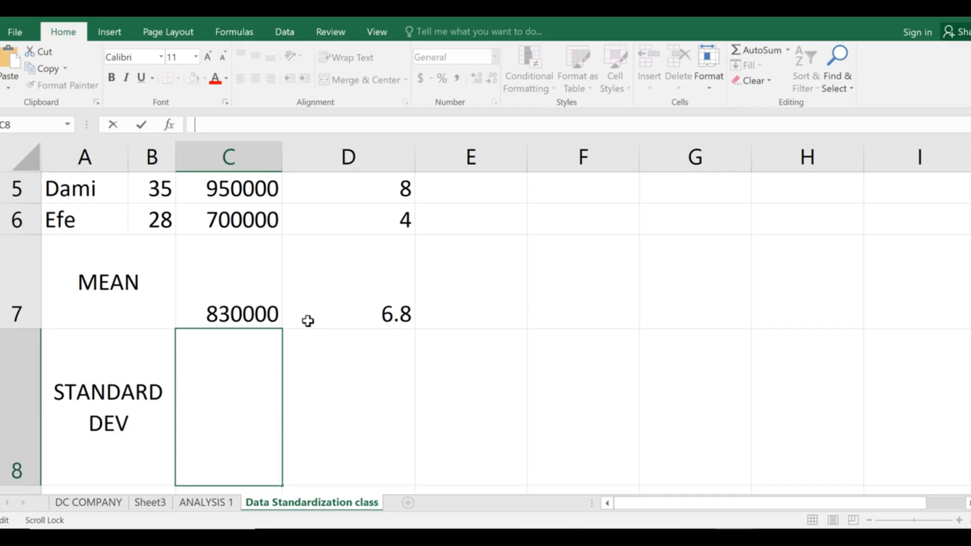
Re-enter =STDEV.P(C2:C6) in C8, again showing 235796.5, and check the result.
{"action": "type", "text": "="}
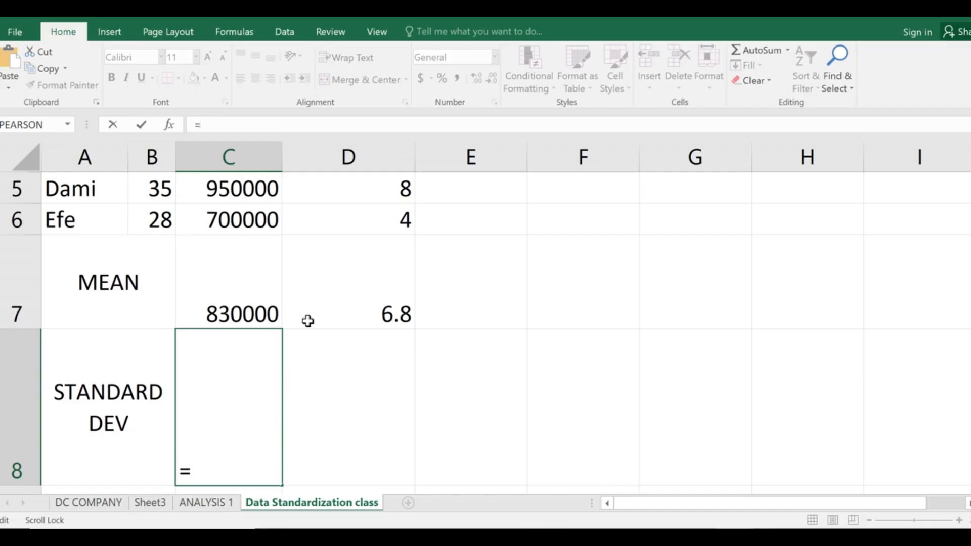
{"action": "type", "text": "STD"}
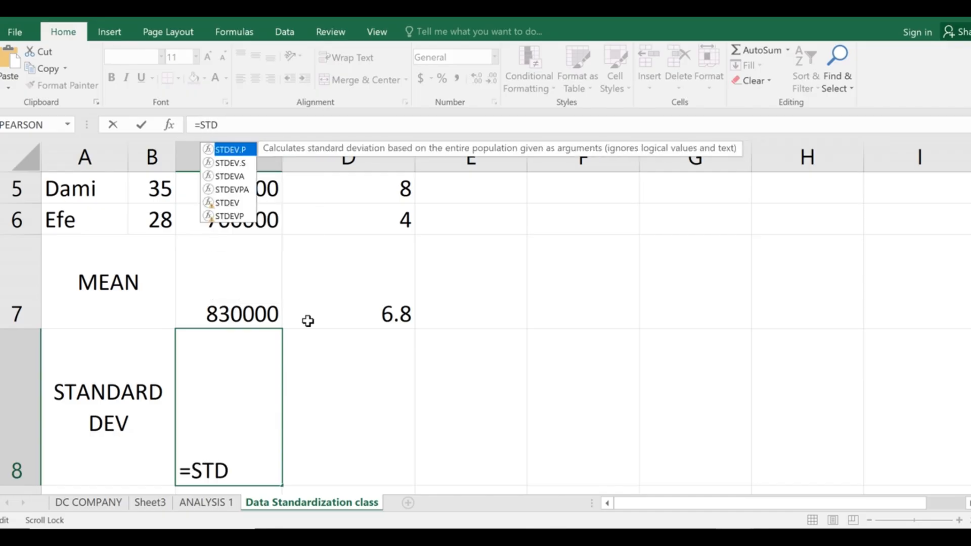
{"action": "type", "text": "EV.P"}
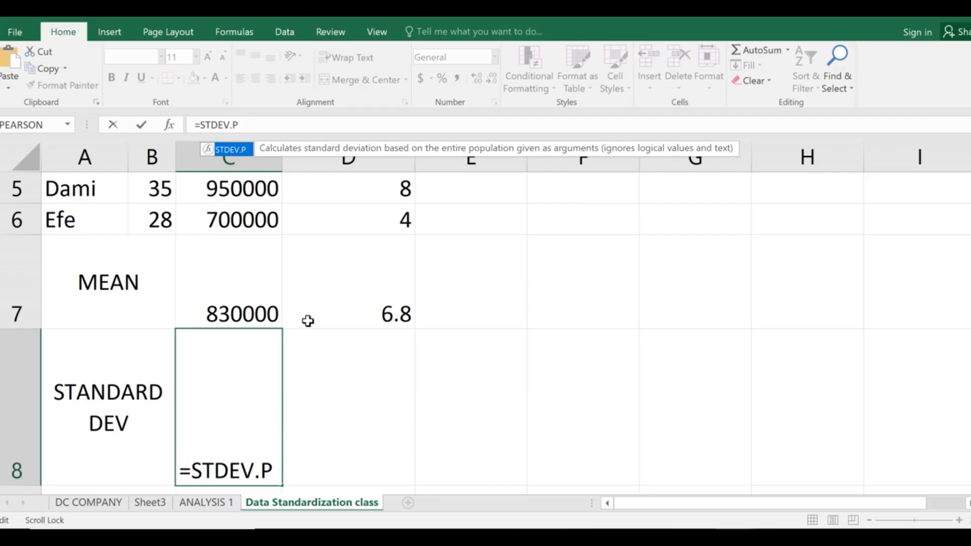
{"action": "type", "text": "("}
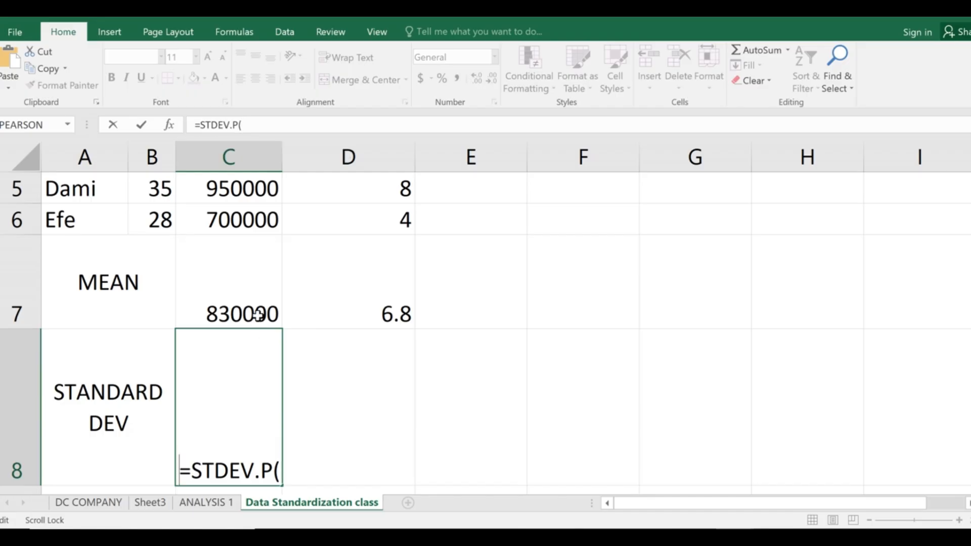
{"action": "scroll", "coordinate": [259, 314], "scroll_direction": "up", "scroll_amount": 2}
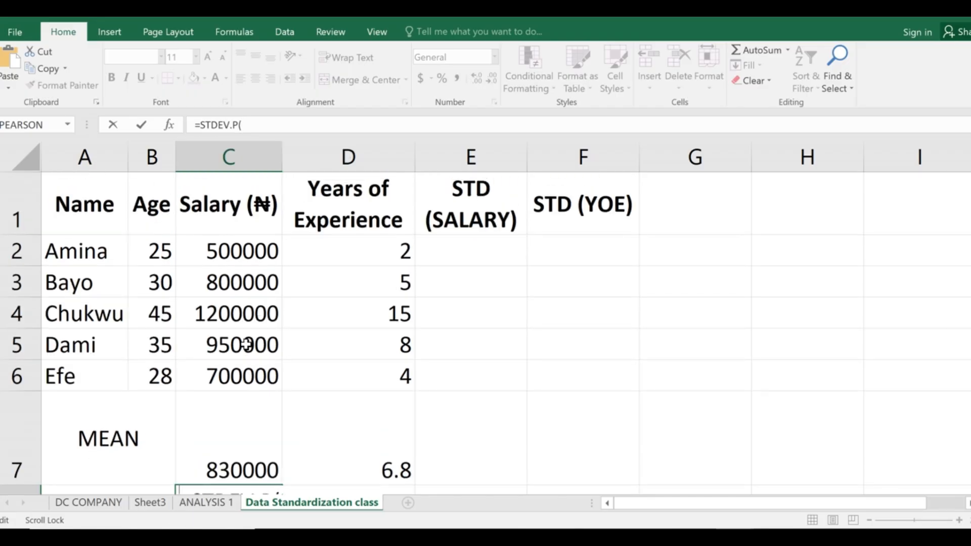
{"action": "type", "text": "C2"}
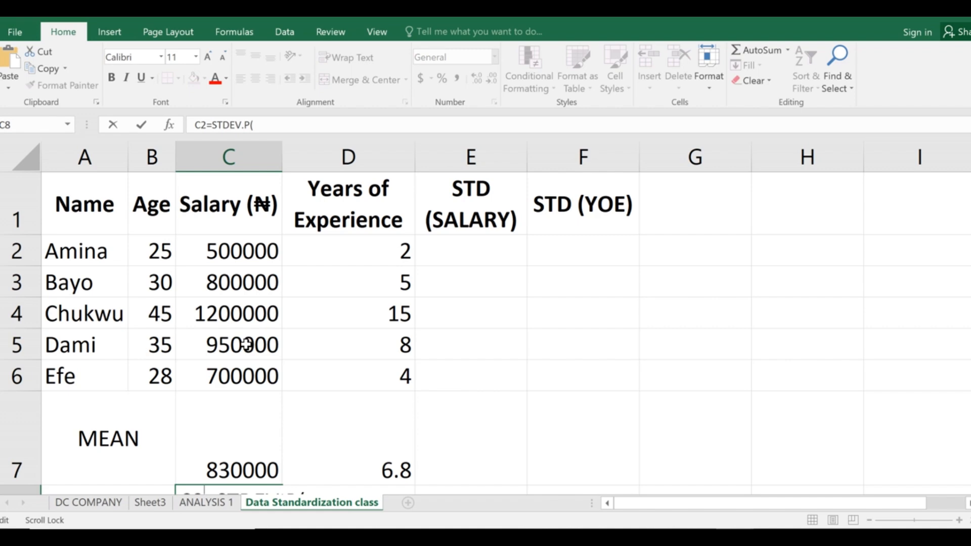
{"action": "key", "text": "BackSpace"}
{"action": "key", "text": "BackSpace"}
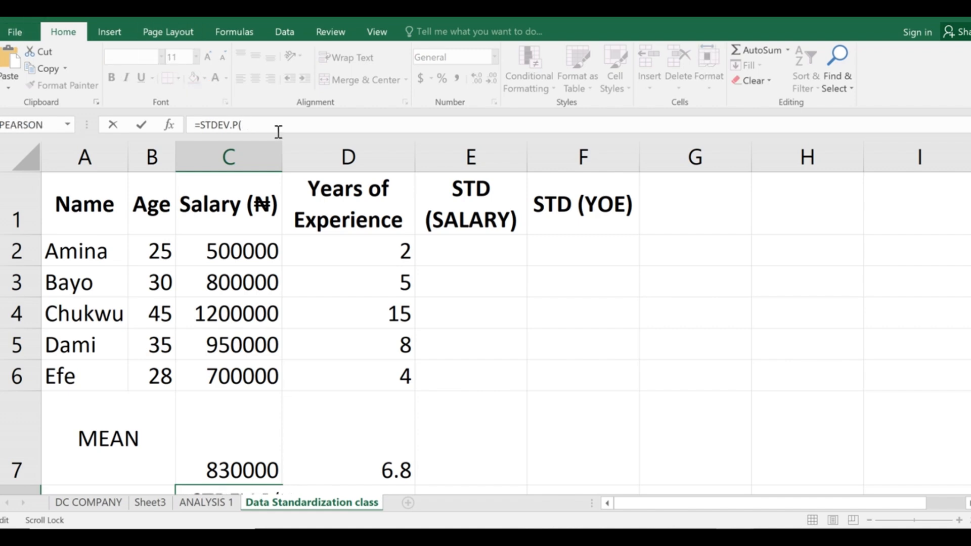
{"action": "left_click", "coordinate": [273, 128]}
{"action": "type", "text": "C2"}
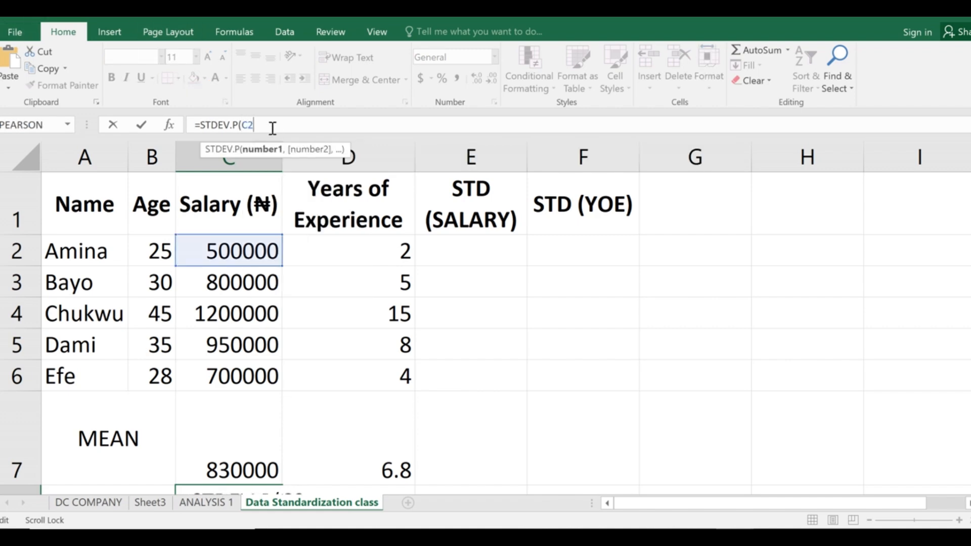
{"action": "type", "text": ":C"}
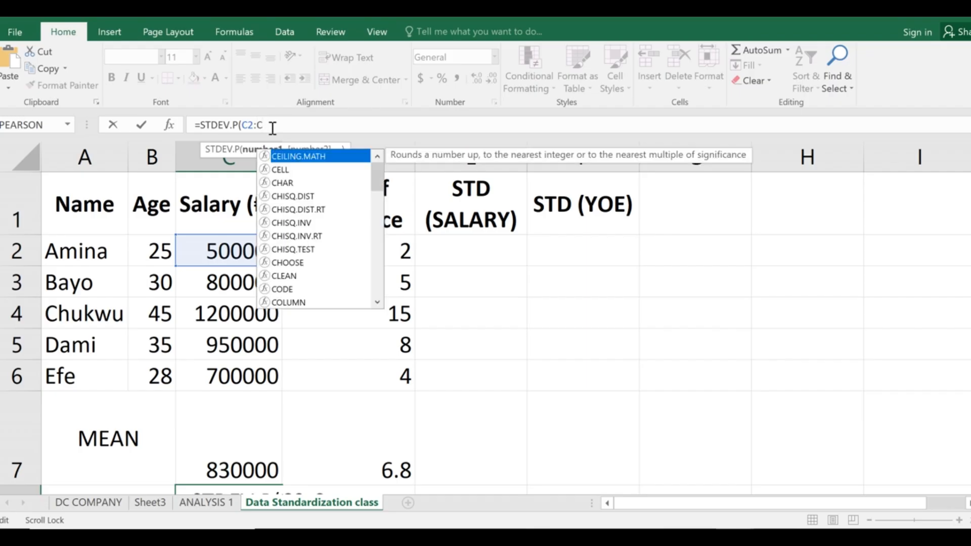
{"action": "type", "text": "6"}
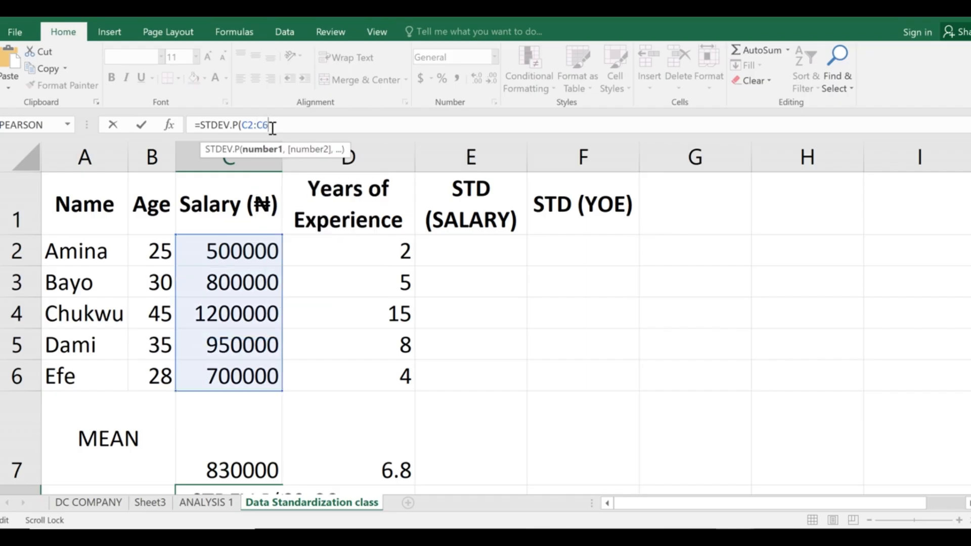
{"action": "type", "text": ")"}
{"action": "key", "text": "Return"}
{"action": "left_click", "coordinate": [251, 374]}
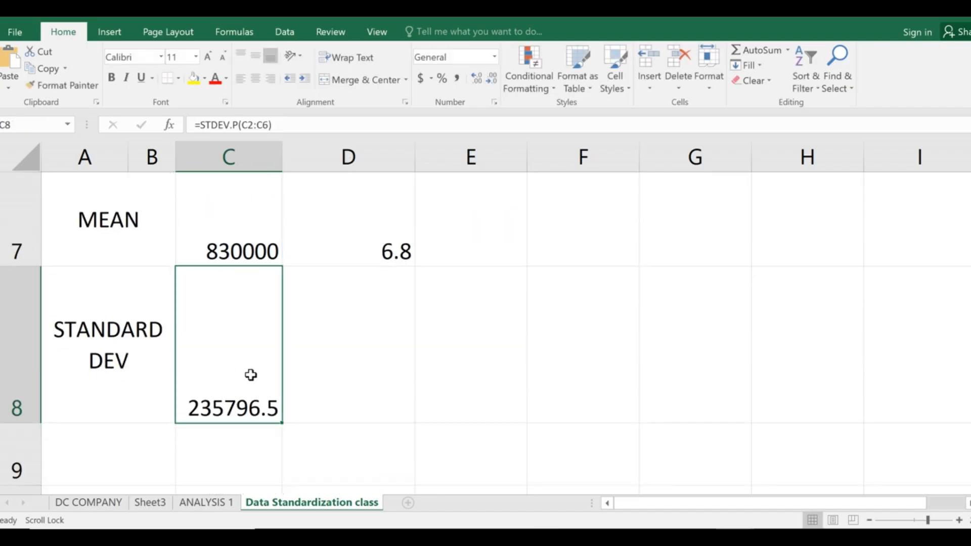
{"action": "scroll", "coordinate": [251, 374], "scroll_direction": "up", "scroll_amount": 2}
Enter =STDEV.P(D2:D6) in D8 to get the experience population standard deviation, 4.53431362.
{"action": "scroll", "coordinate": [245, 265], "scroll_direction": "down", "scroll_amount": 3}
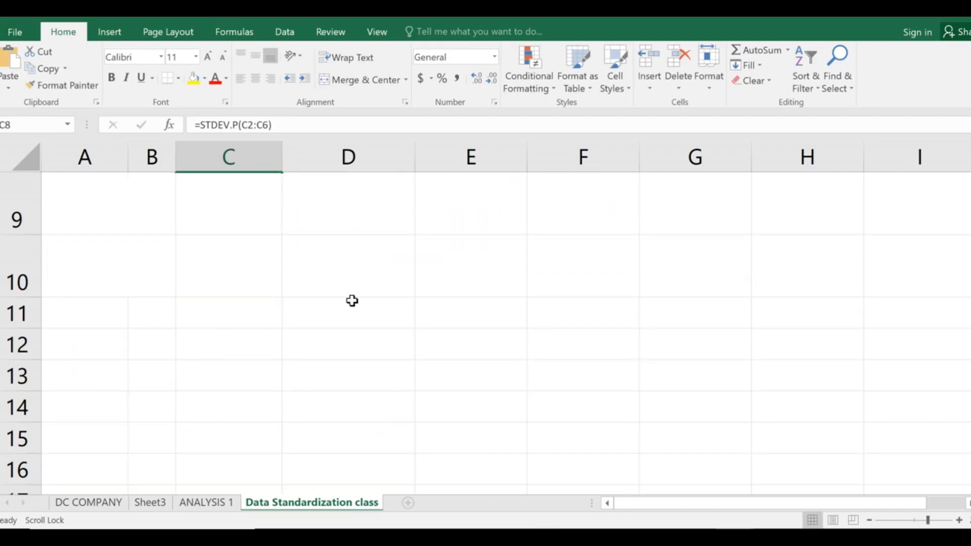
{"action": "scroll", "coordinate": [352, 301], "scroll_direction": "up", "scroll_amount": 2}
{"action": "left_click", "coordinate": [356, 373]}
{"action": "scroll", "coordinate": [384, 364], "scroll_direction": "up", "scroll_amount": 2}
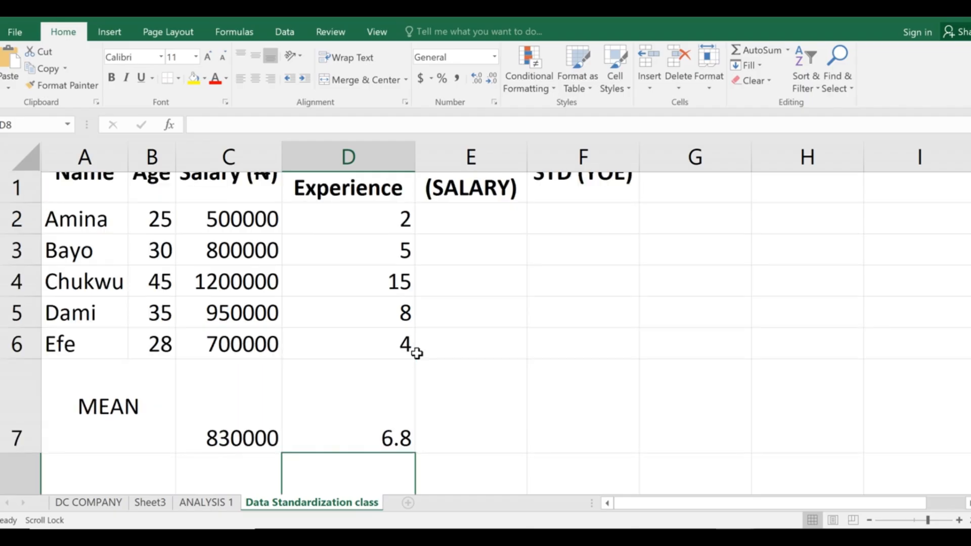
{"action": "scroll", "coordinate": [417, 353], "scroll_direction": "up", "scroll_amount": 1}
{"action": "scroll", "coordinate": [414, 346], "scroll_direction": "down", "scroll_amount": 2}
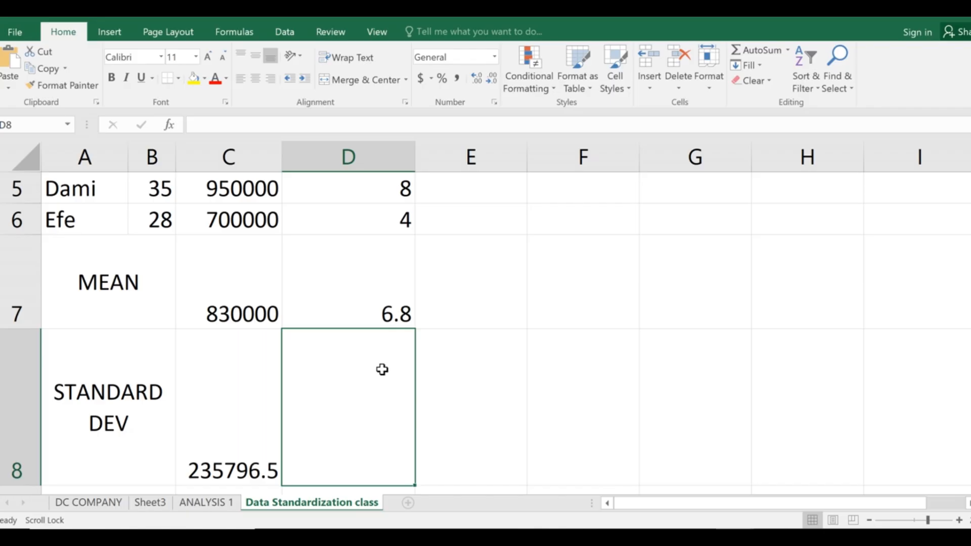
{"action": "type", "text": "="}
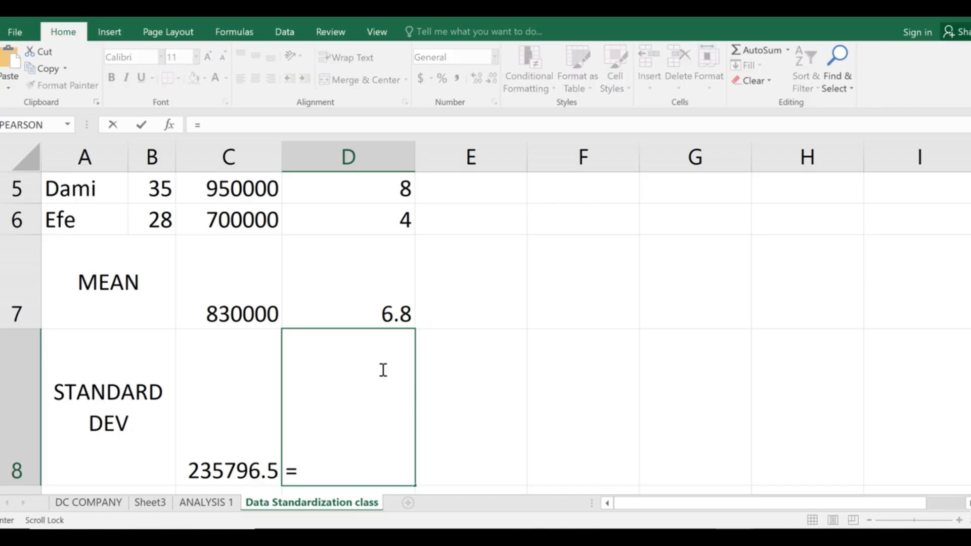
{"action": "type", "text": "ST"}
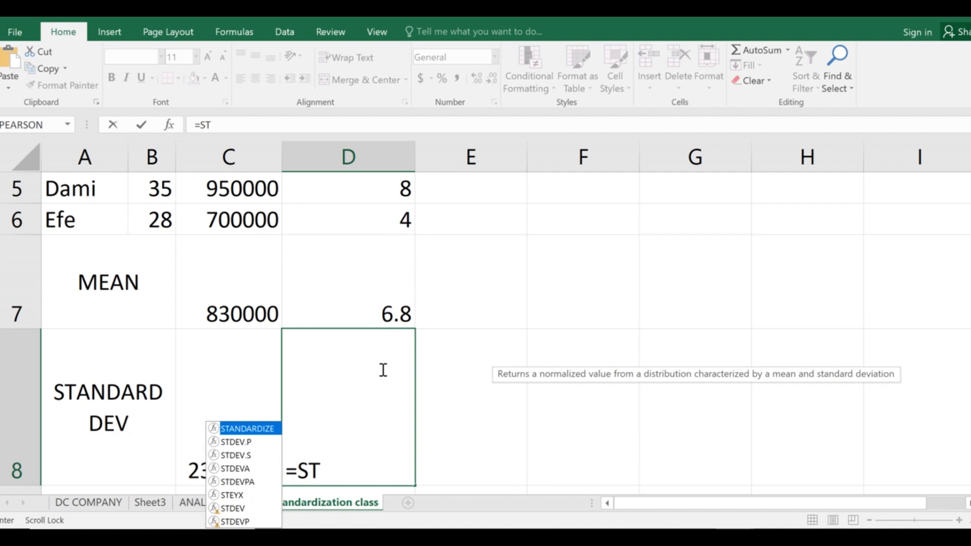
{"action": "type", "text": "DEV"}
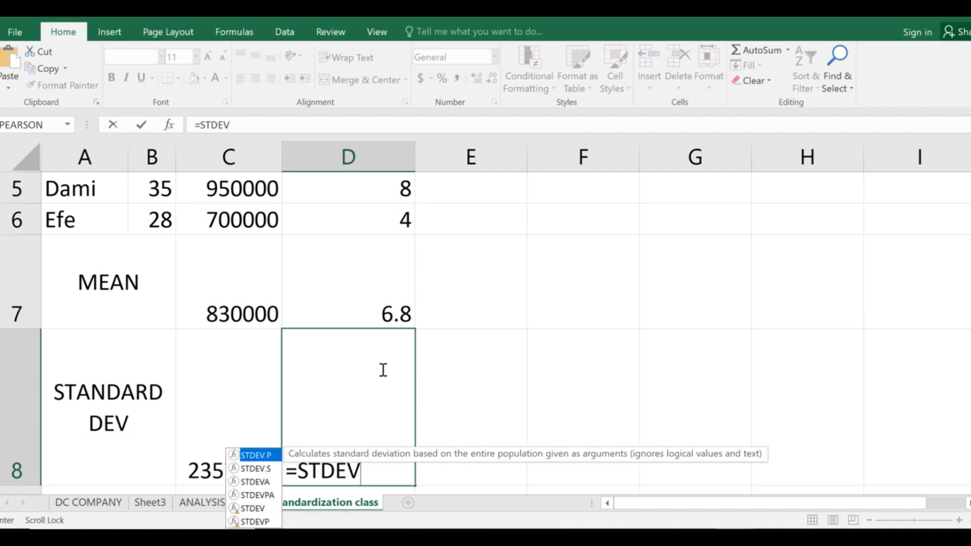
{"action": "type", "text": ".P"}
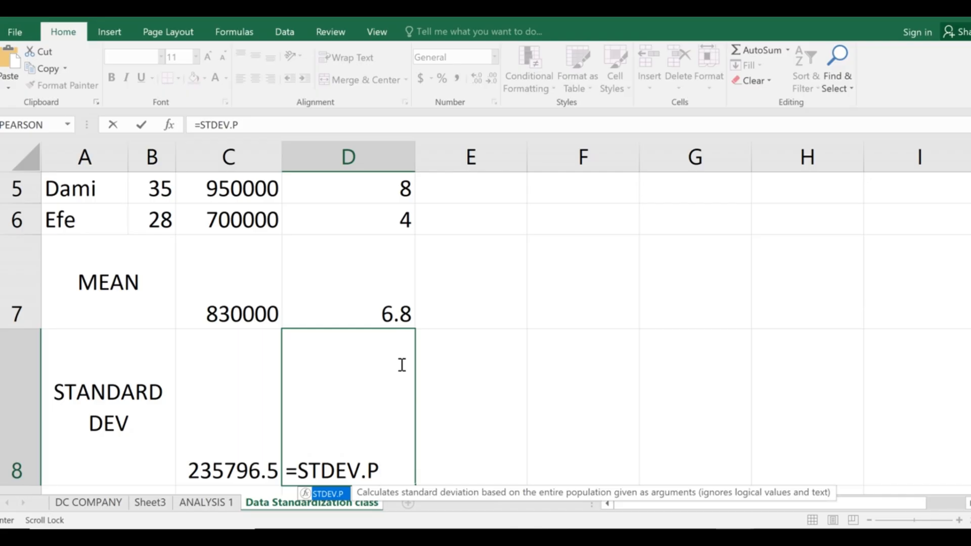
{"action": "type", "text": "("}
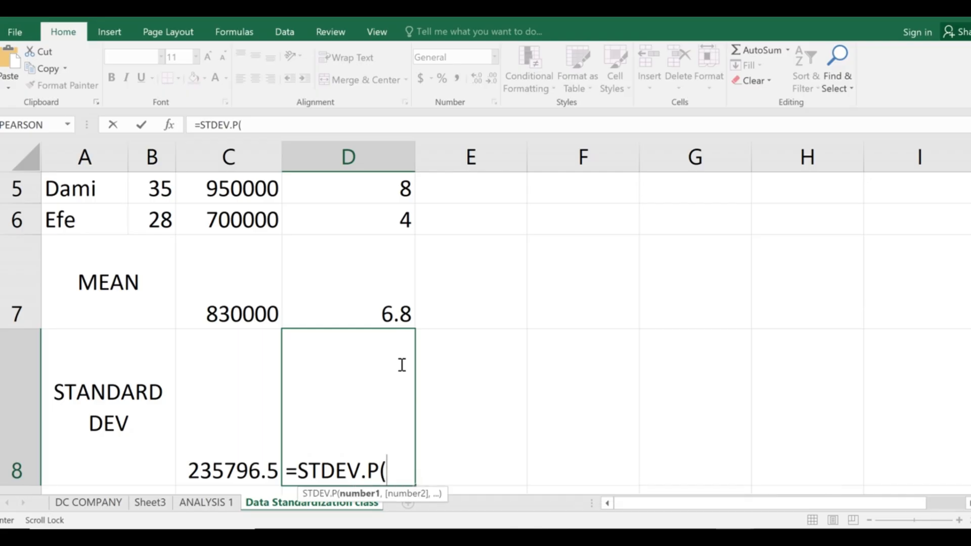
{"action": "type", "text": "D2"}
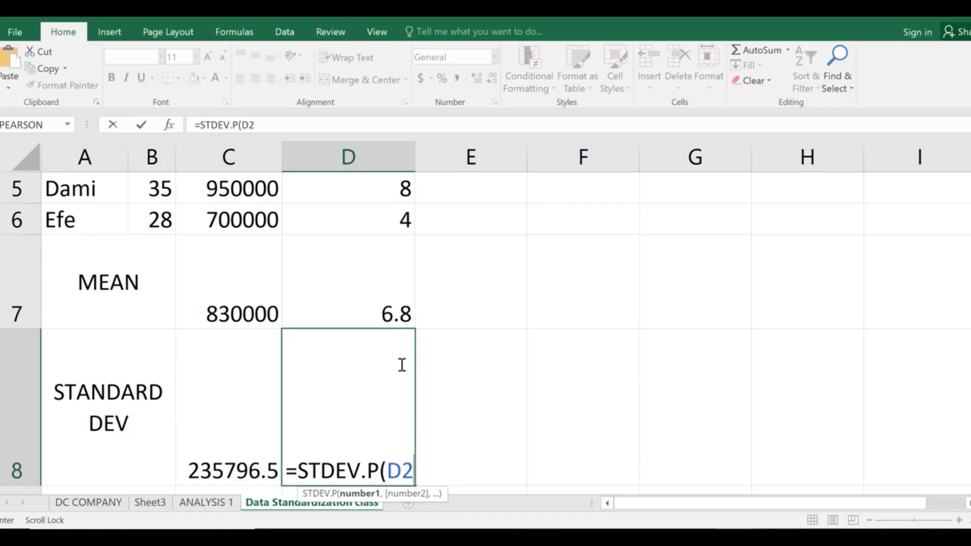
{"action": "type", "text": ":D6"}
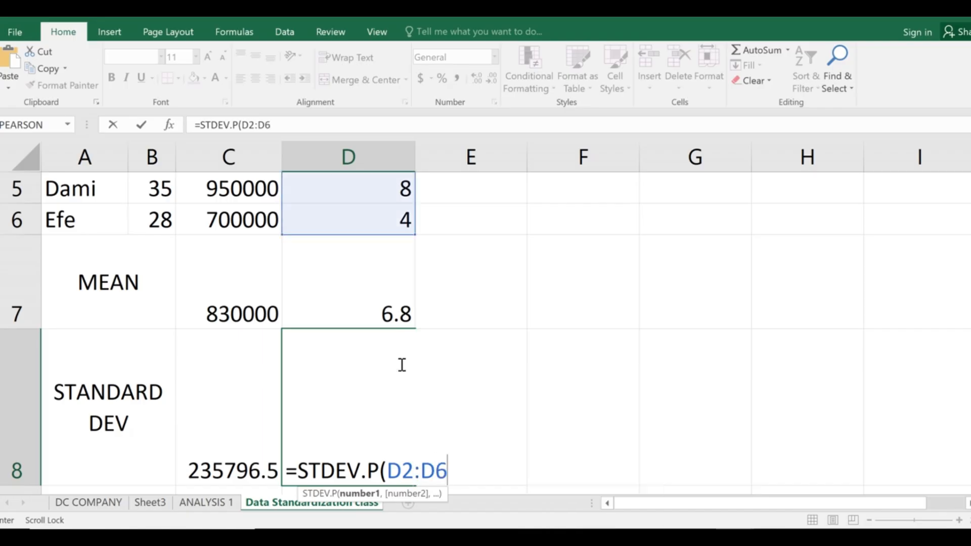
{"action": "type", "text": ")"}
{"action": "key", "text": "Return"}
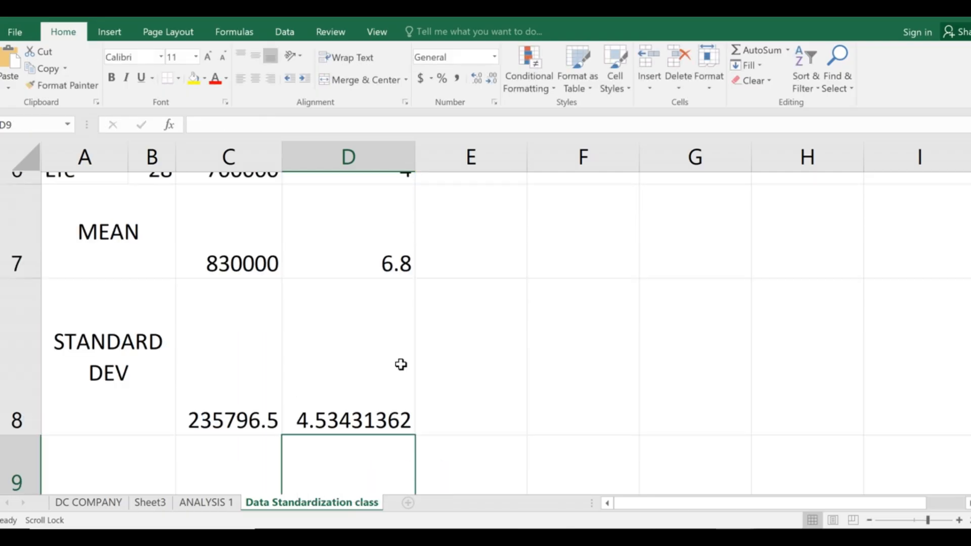
Verify the formula in D8, then bring the PowerPoint standardization steps slide back.
{"action": "left_click", "coordinate": [401, 364]}
{"action": "scroll", "coordinate": [401, 351], "scroll_direction": "up", "scroll_amount": 2}
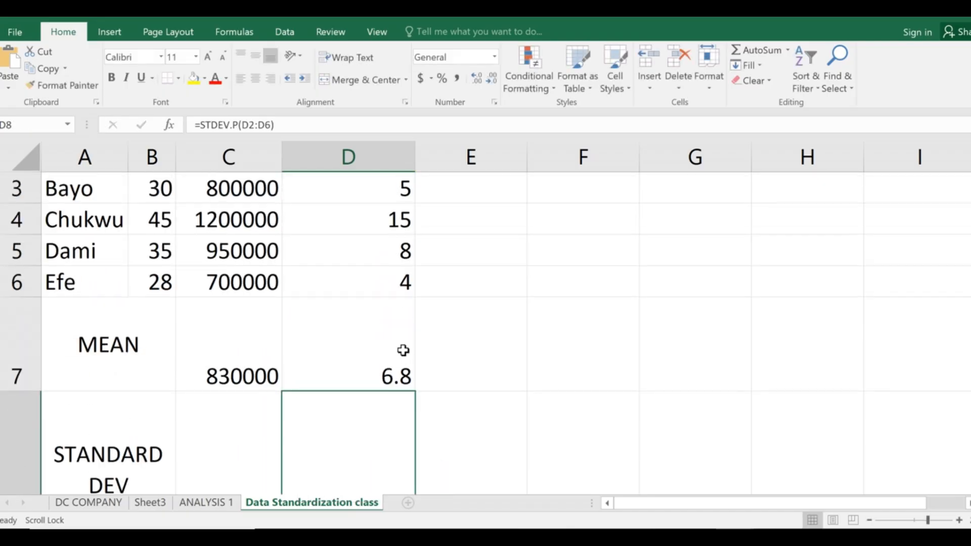
{"action": "scroll", "coordinate": [386, 362], "scroll_direction": "down", "scroll_amount": 2}
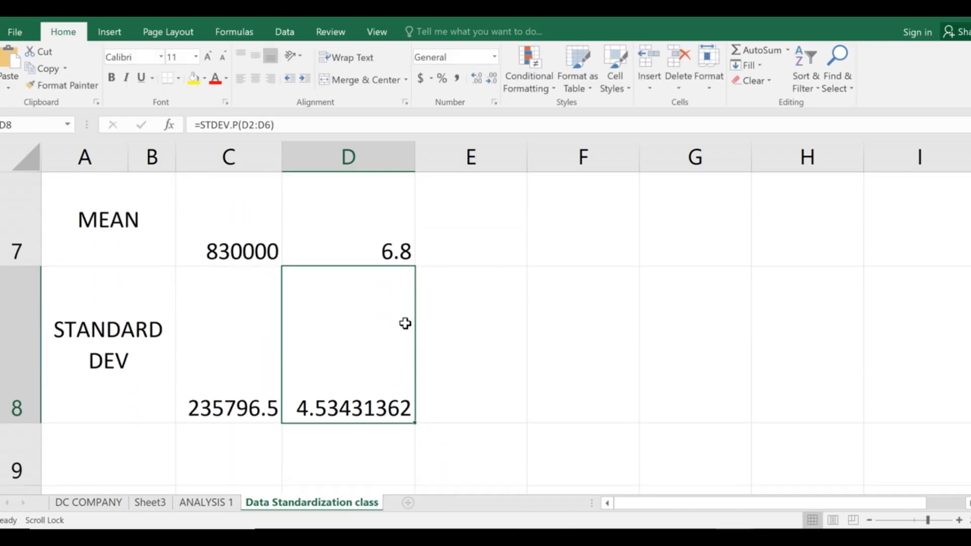
{"action": "scroll", "coordinate": [405, 323], "scroll_direction": "up", "scroll_amount": 2}
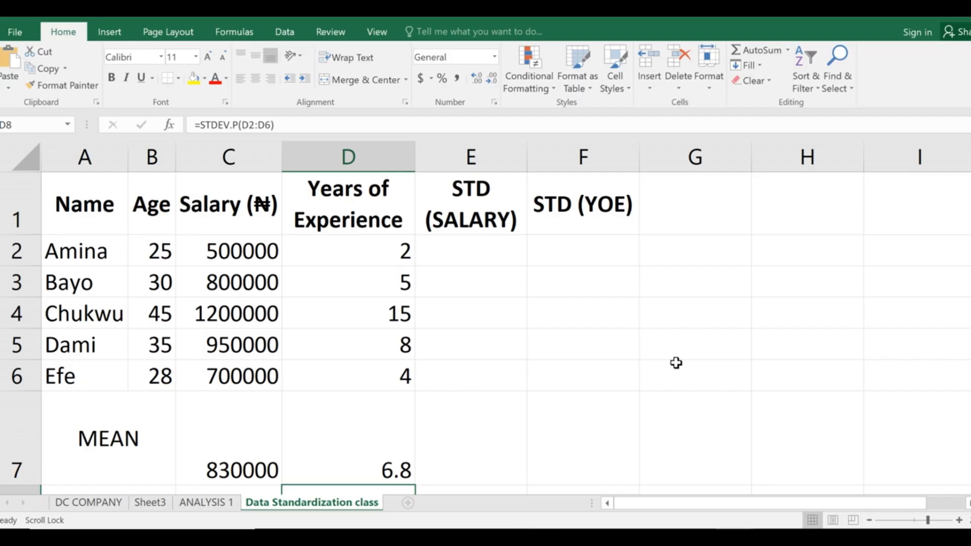
{"action": "left_click", "coordinate": [659, 537]}
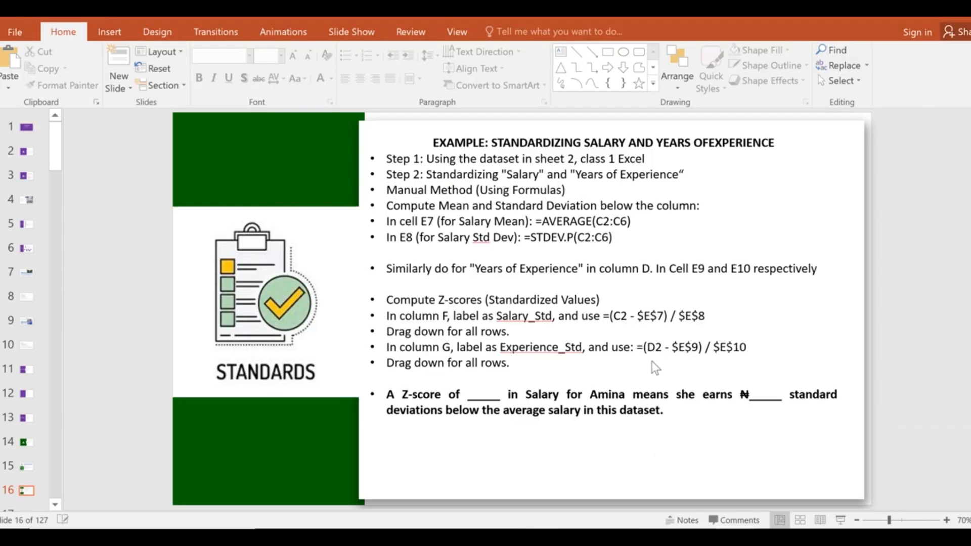
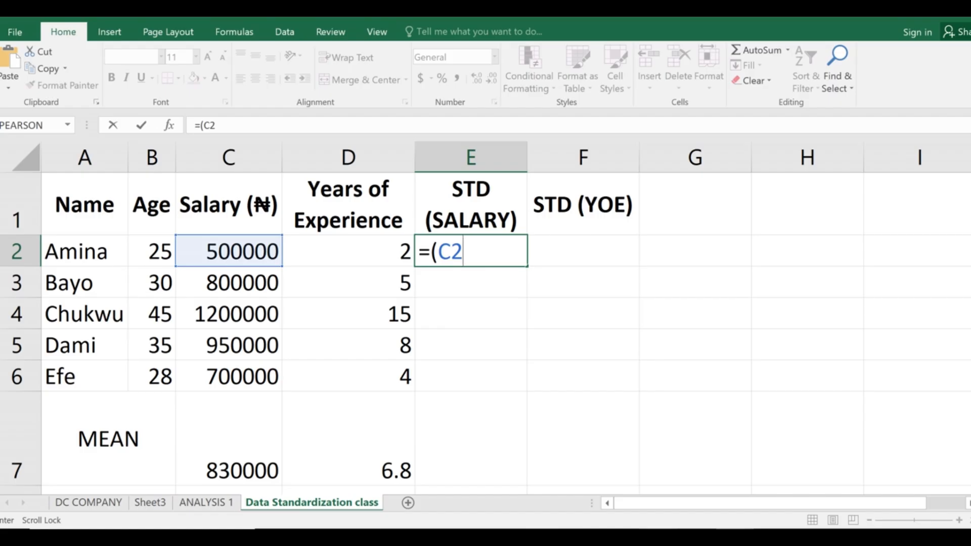
{"action": "left_click", "coordinate": [660, 537]}
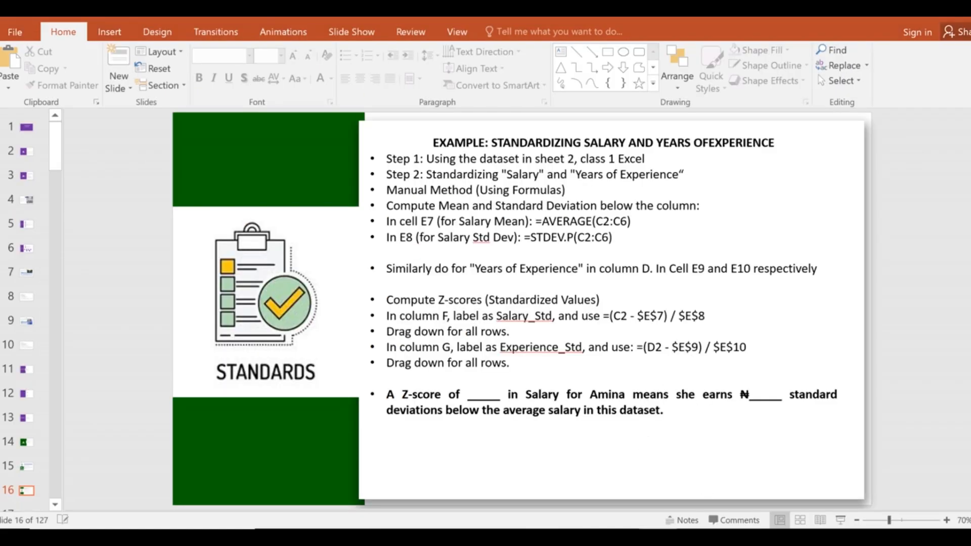
{"action": "left_click", "coordinate": [660, 536]}
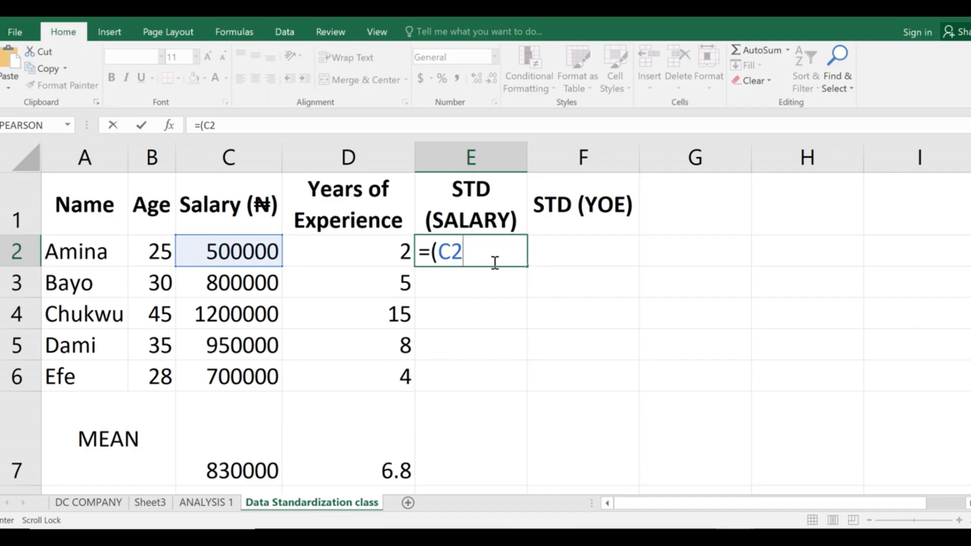
Finish typing the salary z-score formula =(C2-$C$7)/$C$8 in E2.
{"action": "type", "text": "-"}
{"action": "scroll", "coordinate": [244, 437], "scroll_direction": "down", "scroll_amount": 2}
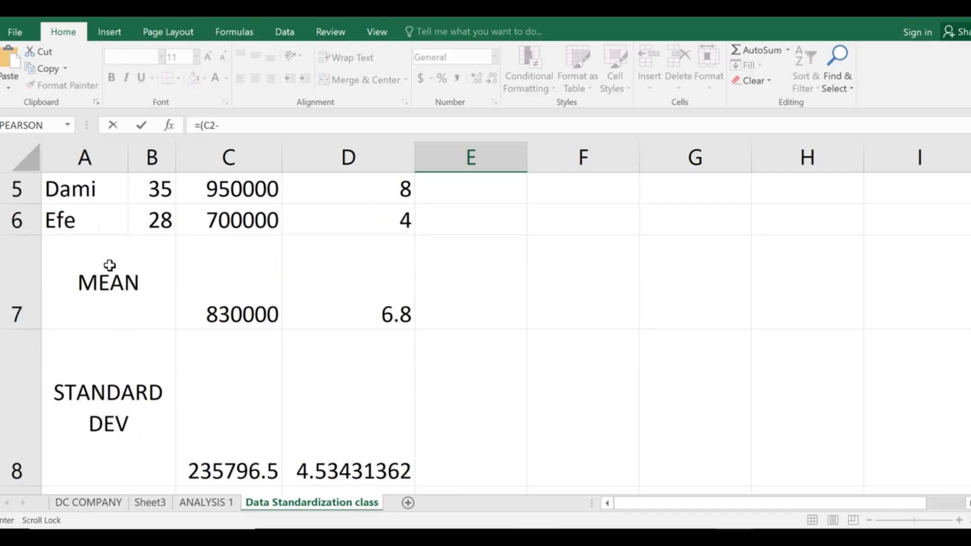
{"action": "scroll", "coordinate": [374, 394], "scroll_direction": "up", "scroll_amount": 2}
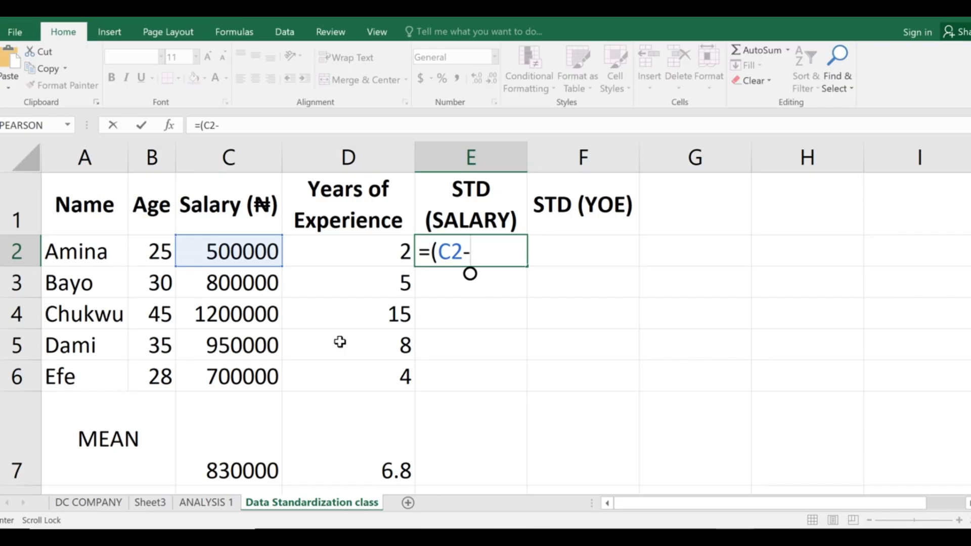
{"action": "type", "text": "$"}
{"action": "type", "text": "C"}
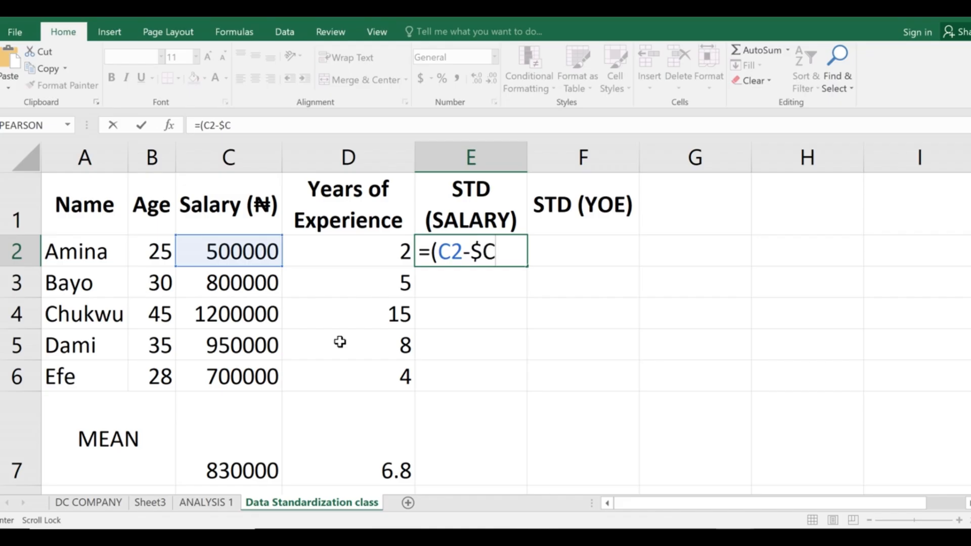
{"action": "type", "text": "$7"}
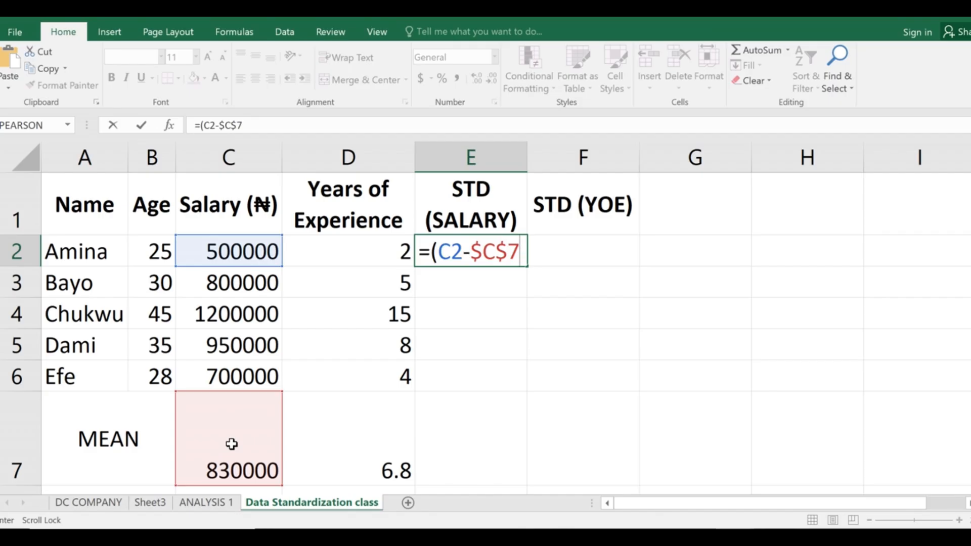
{"action": "type", "text": ")/"}
{"action": "scroll", "coordinate": [250, 450], "scroll_direction": "down", "scroll_amount": 2}
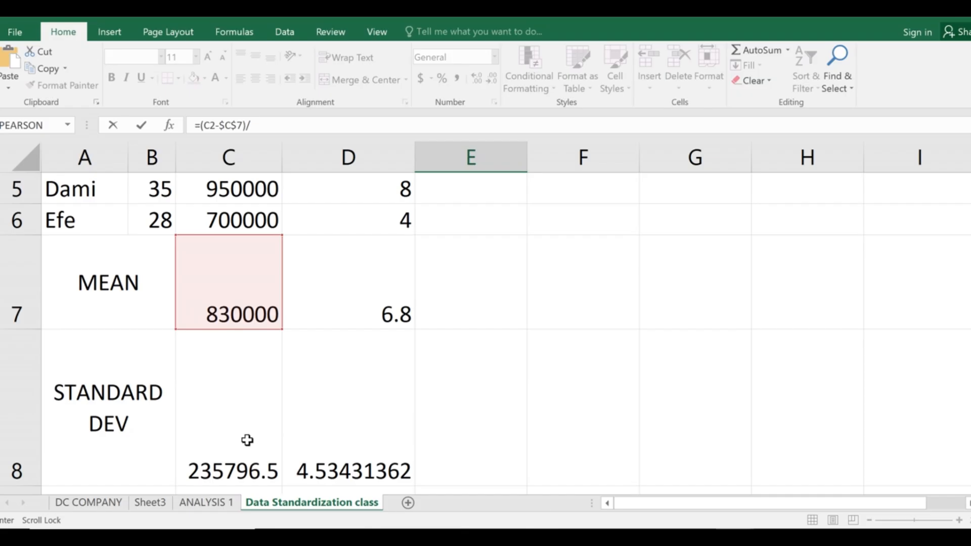
{"action": "scroll", "coordinate": [275, 408], "scroll_direction": "up", "scroll_amount": 2}
{"action": "scroll", "coordinate": [271, 411], "scroll_direction": "down", "scroll_amount": 3}
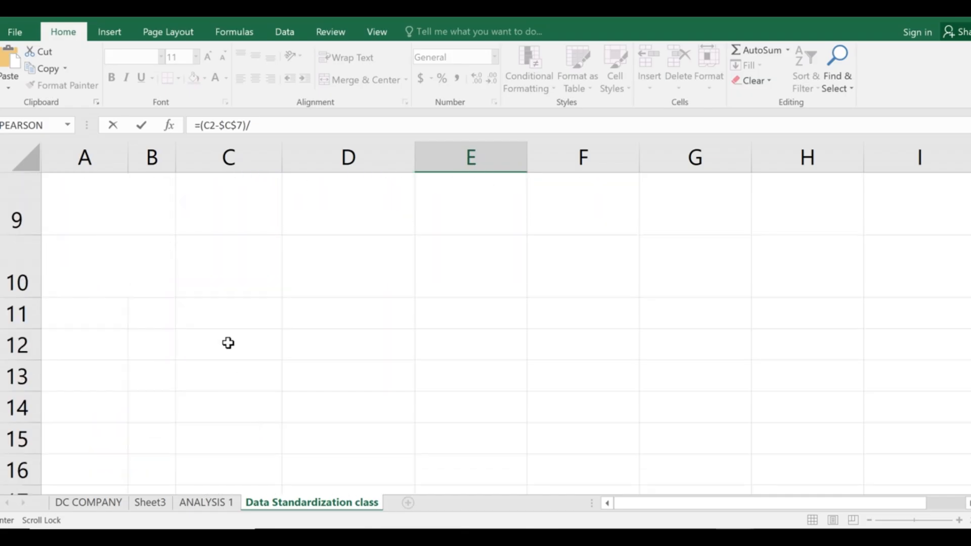
{"action": "scroll", "coordinate": [228, 343], "scroll_direction": "up", "scroll_amount": 3}
{"action": "scroll", "coordinate": [239, 444], "scroll_direction": "down", "scroll_amount": 2}
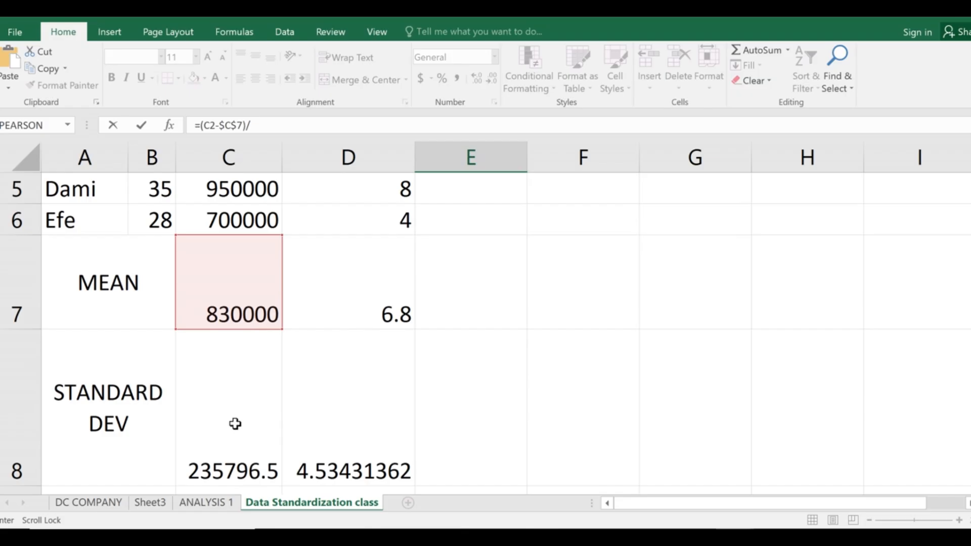
{"action": "scroll", "coordinate": [336, 413], "scroll_direction": "up", "scroll_amount": 2}
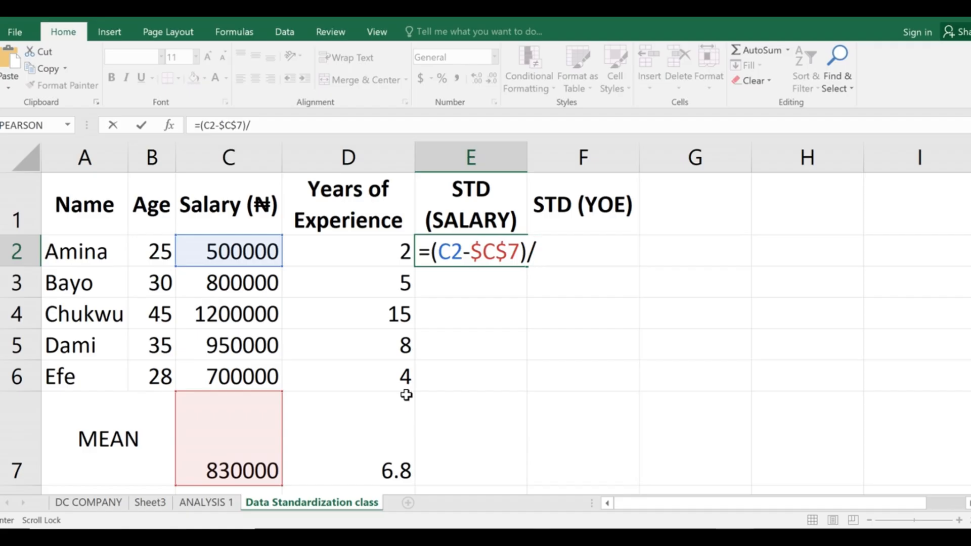
{"action": "type", "text": "$C$"}
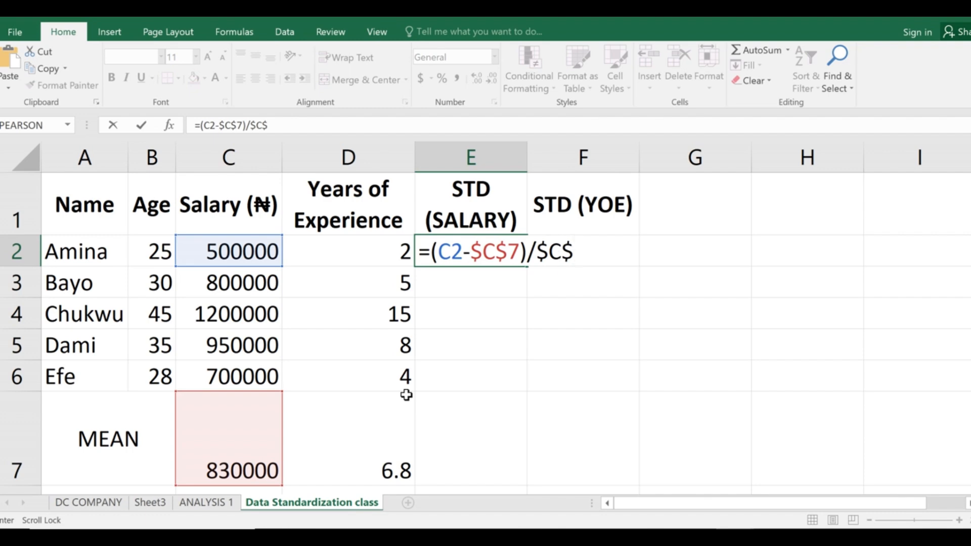
{"action": "type", "text": "8"}
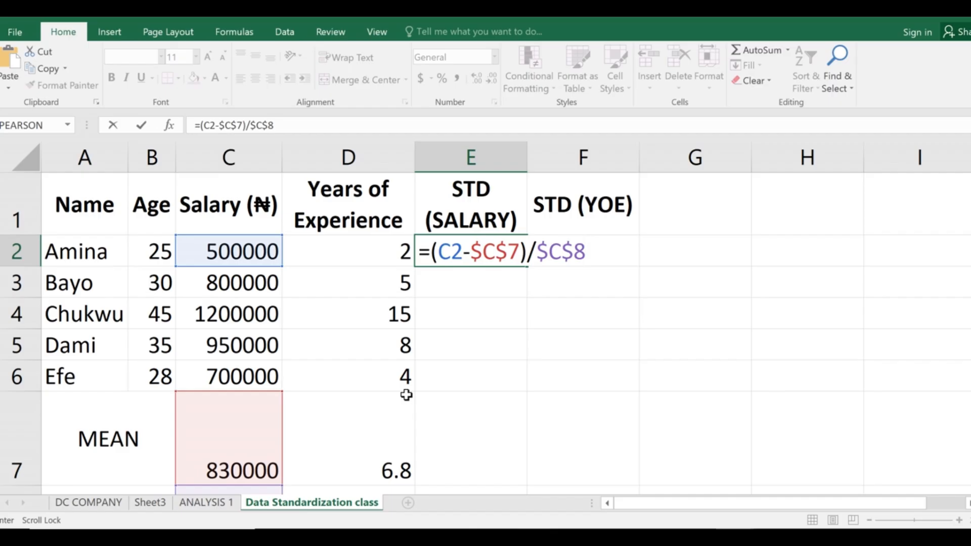
Commit the E2 formula, returning -1.399512, and reselect E2 to verify it.
{"action": "key", "text": "Return"}
{"action": "scroll", "coordinate": [324, 397], "scroll_direction": "down", "scroll_amount": 3}
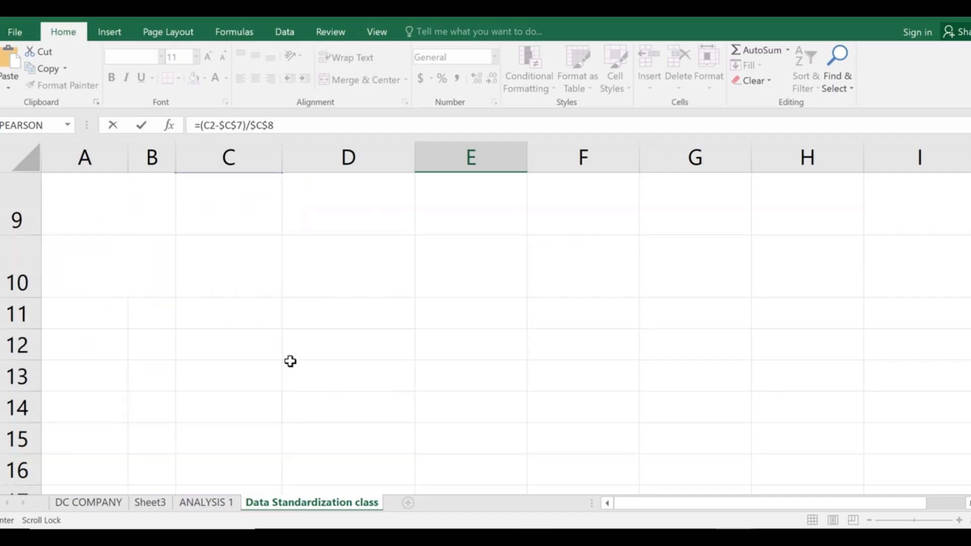
{"action": "scroll", "coordinate": [293, 362], "scroll_direction": "up", "scroll_amount": 3}
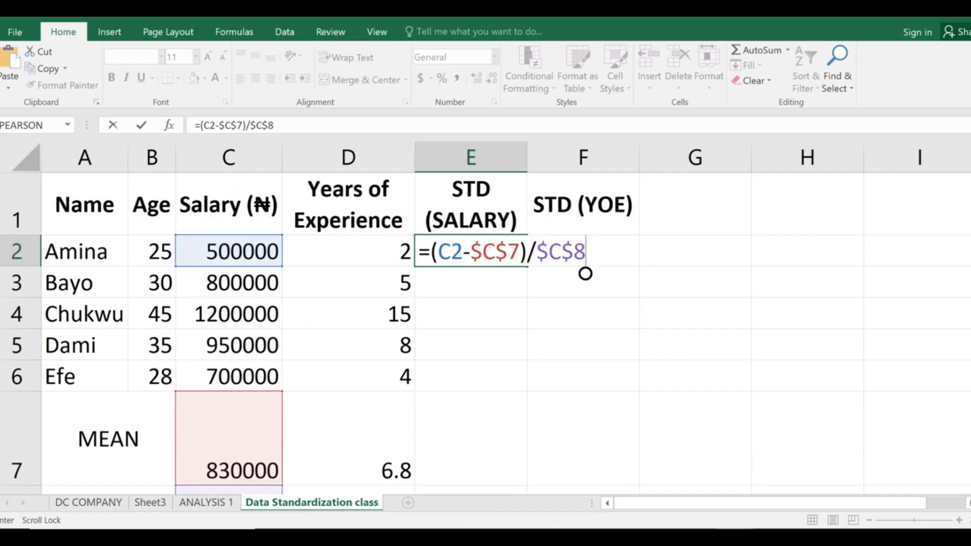
{"action": "scroll", "coordinate": [522, 486], "scroll_direction": "down", "scroll_amount": 1}
{"action": "scroll", "coordinate": [487, 411], "scroll_direction": "up", "scroll_amount": 1}
{"action": "key", "text": "Return"}
{"action": "left_click", "coordinate": [459, 253]}
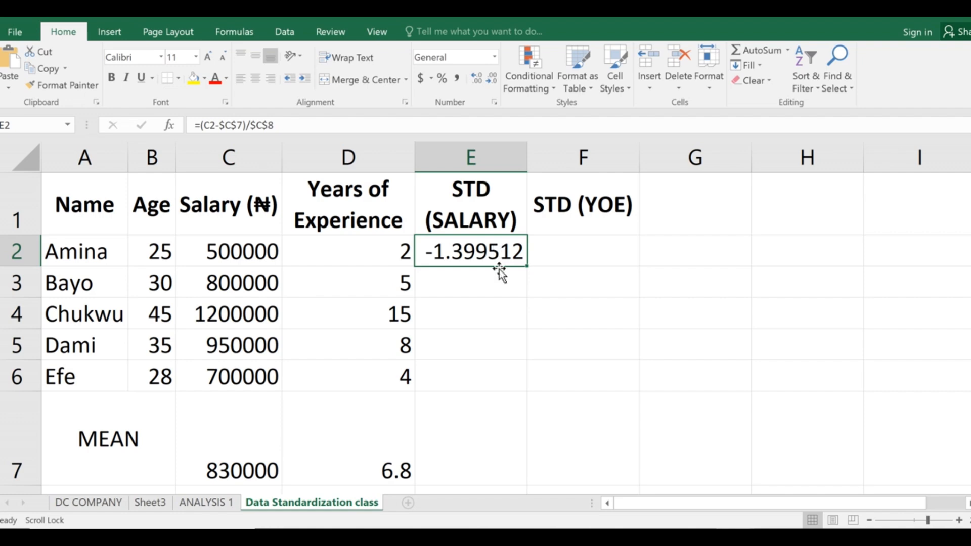
Enter =(D2-$D$7)/$D$8 in F2 for an experience z-score of -1.058595, fixing a row-number typo.
{"action": "left_click", "coordinate": [559, 253]}
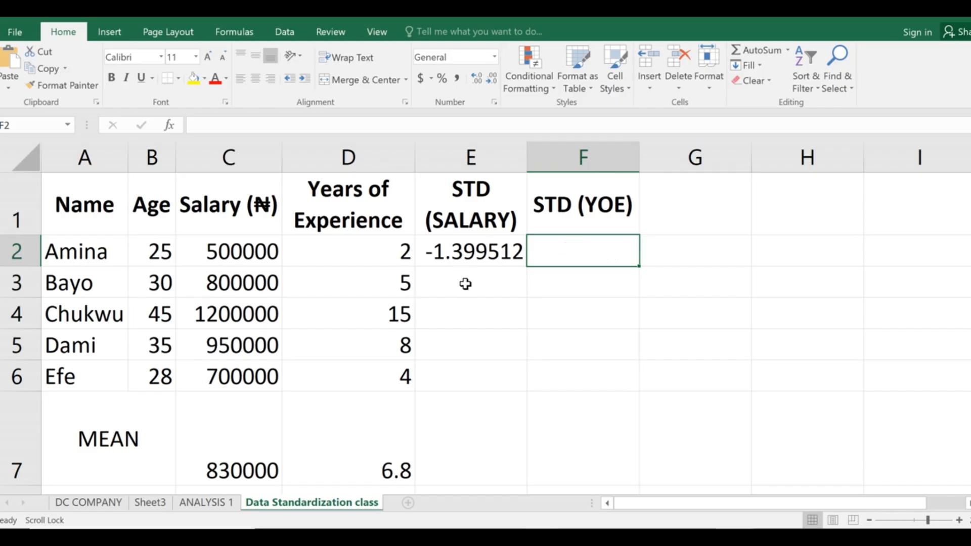
{"action": "double_click", "coordinate": [557, 252]}
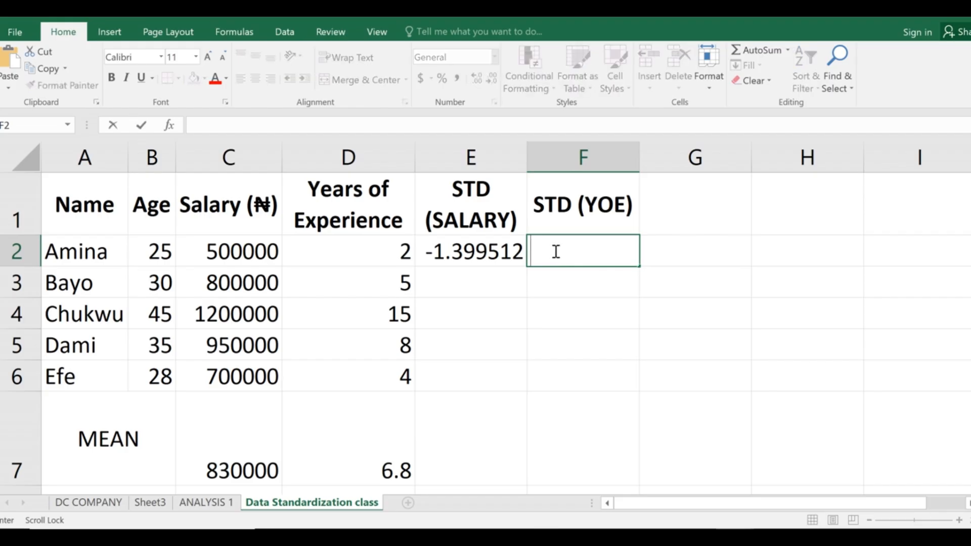
{"action": "type", "text": "="}
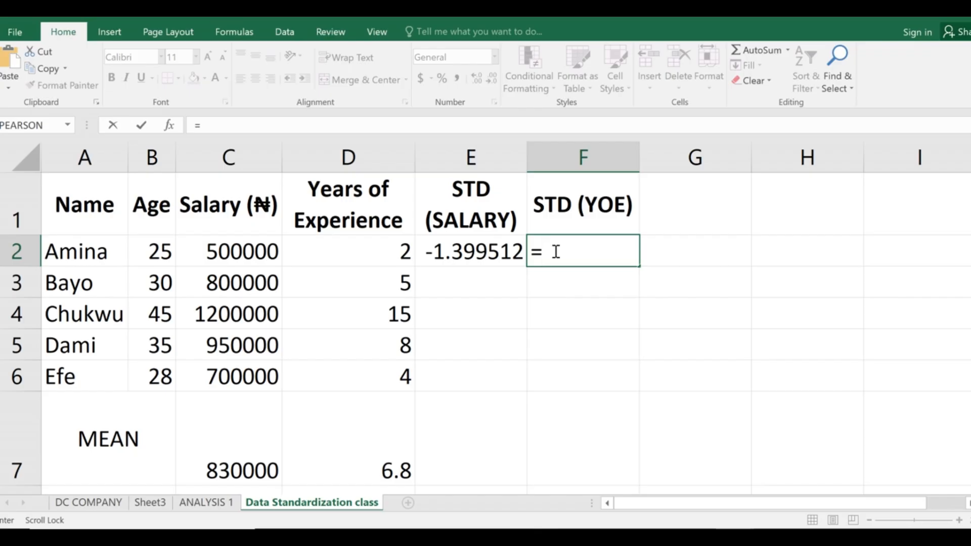
{"action": "type", "text": "(D3"}
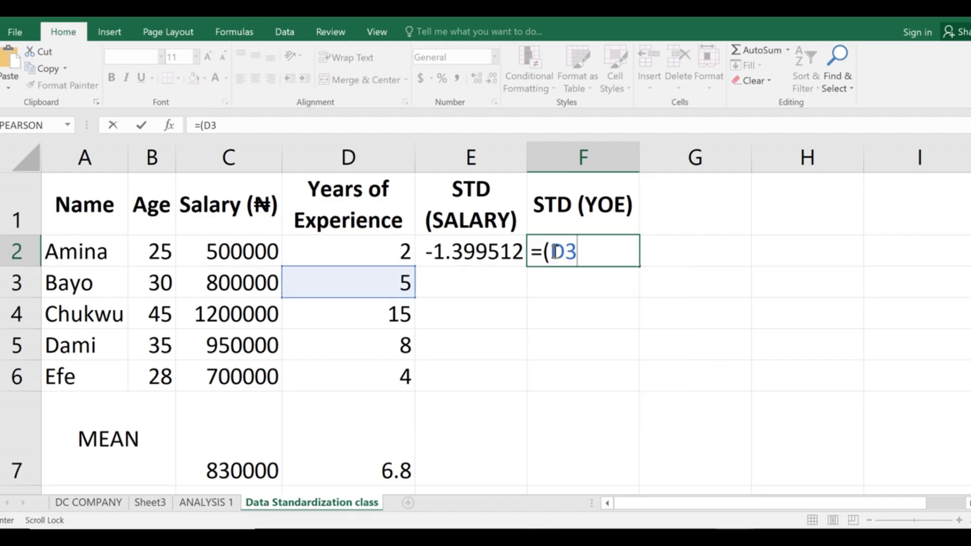
{"action": "key", "text": "BackSpace"}
{"action": "type", "text": "3"}
{"action": "key", "text": "BackSpace"}
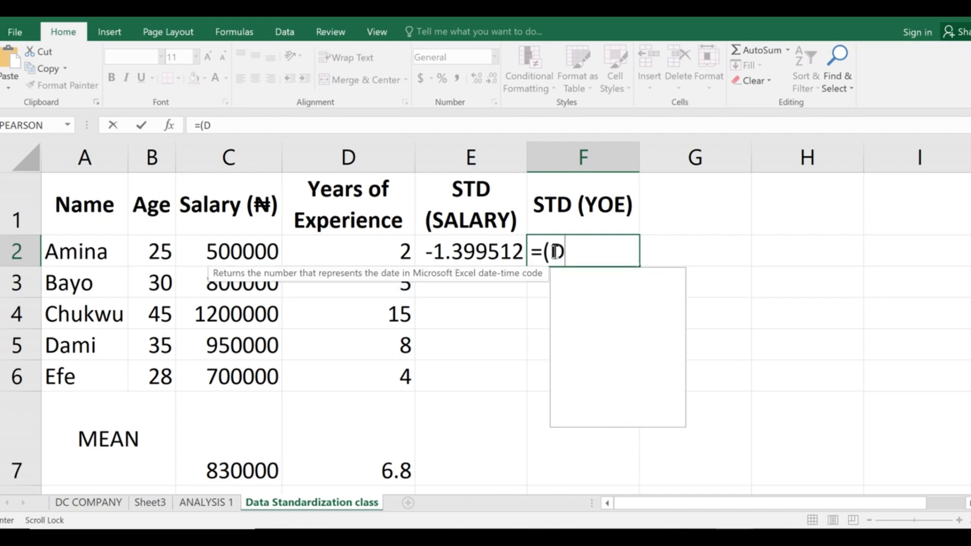
{"action": "type", "text": "2-"}
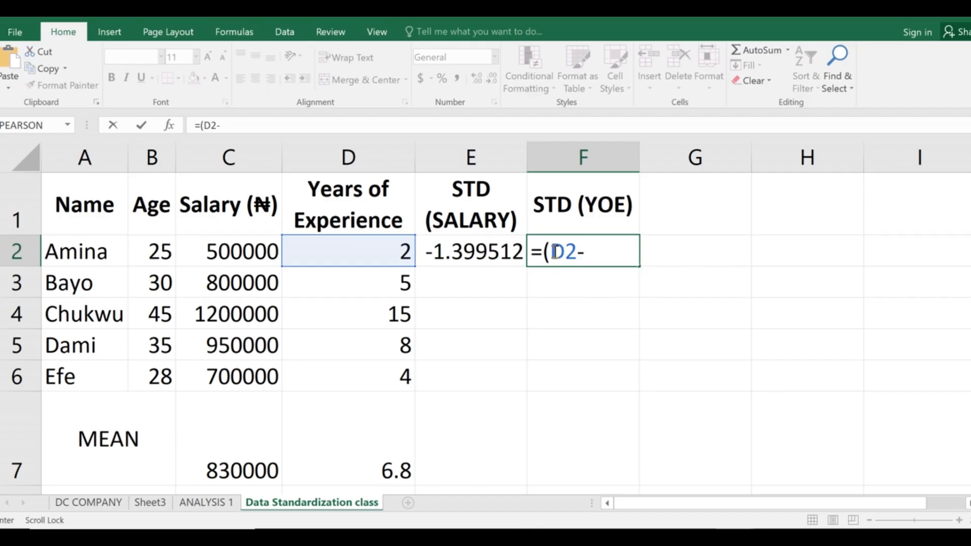
{"action": "type", "text": "$D$"}
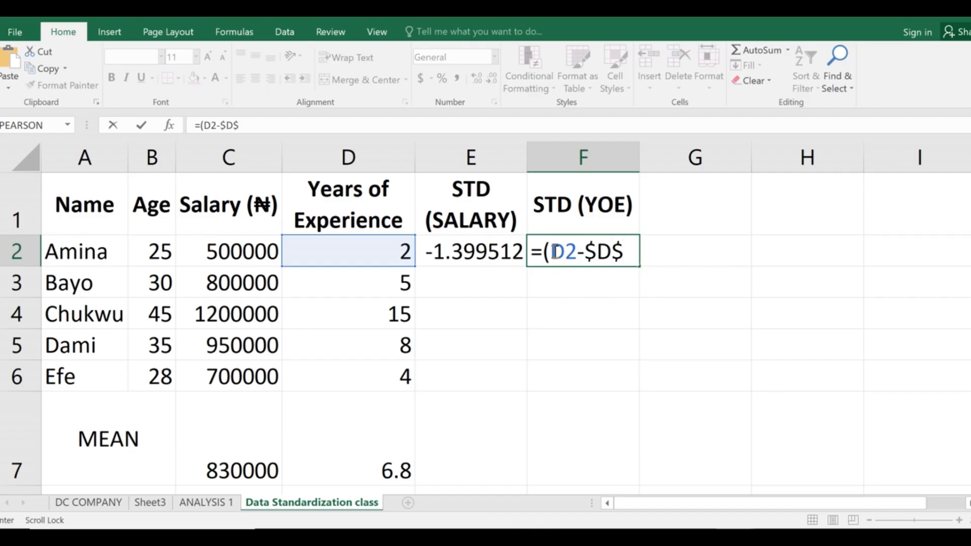
{"action": "type", "text": "7"}
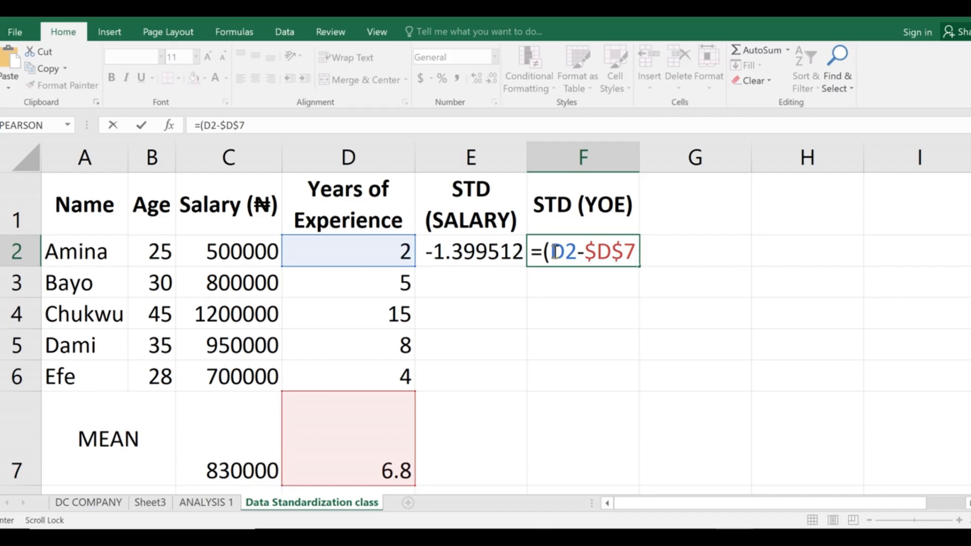
{"action": "type", "text": ")/$"}
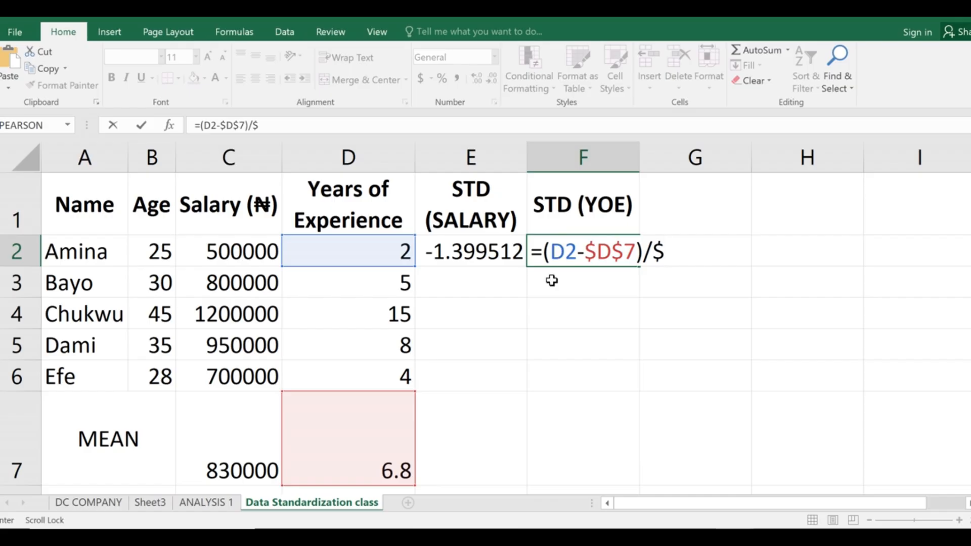
{"action": "type", "text": "D$8"}
{"action": "key", "text": "Return"}
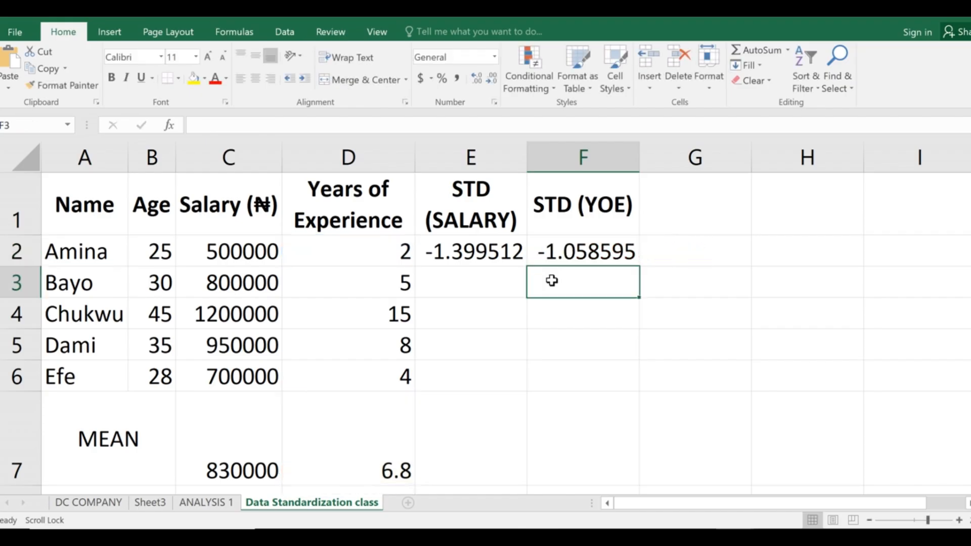
{"action": "left_click", "coordinate": [569, 255]}
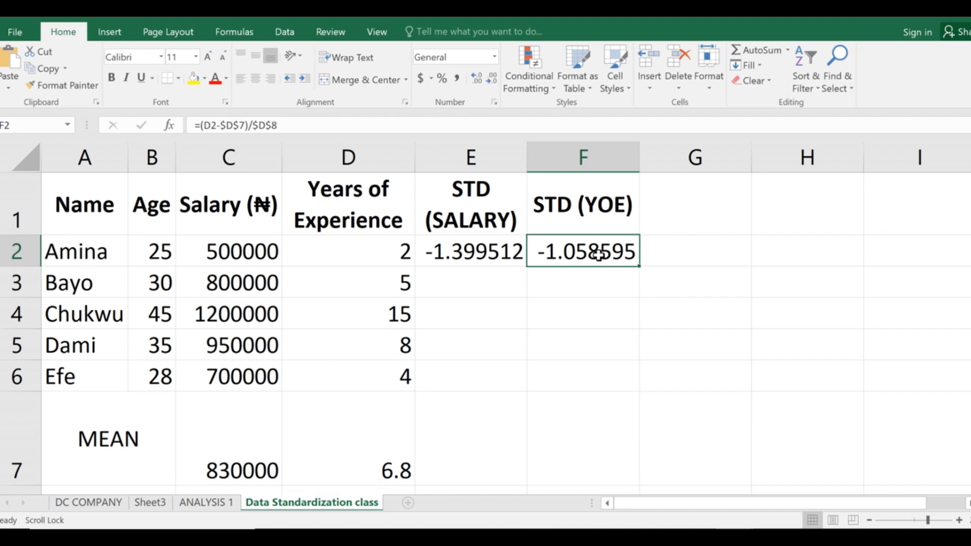
{"action": "left_click", "coordinate": [498, 282]}
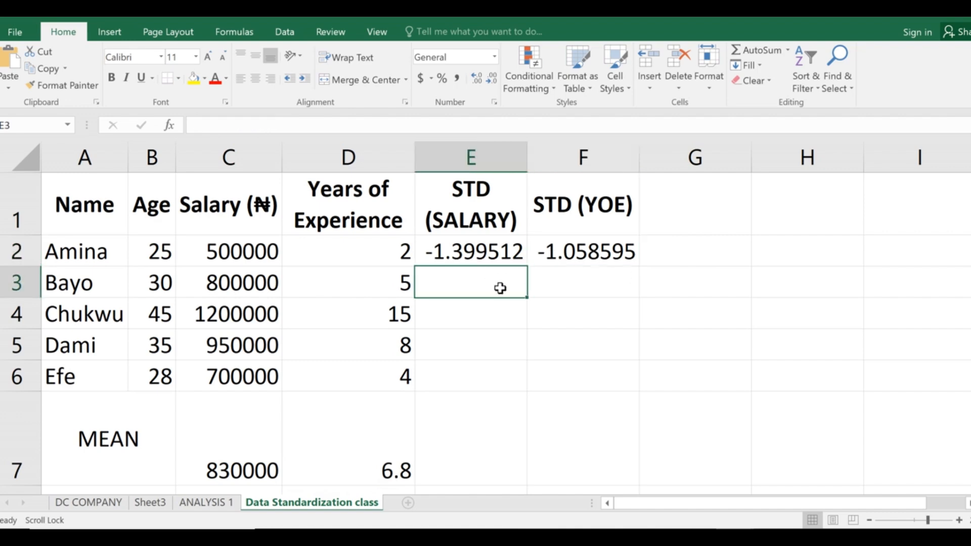
Enter =(C3-$C$7)/$C$8 in E3, giving the second employee a salary z-score of -0.127228.
{"action": "double_click", "coordinate": [491, 284]}
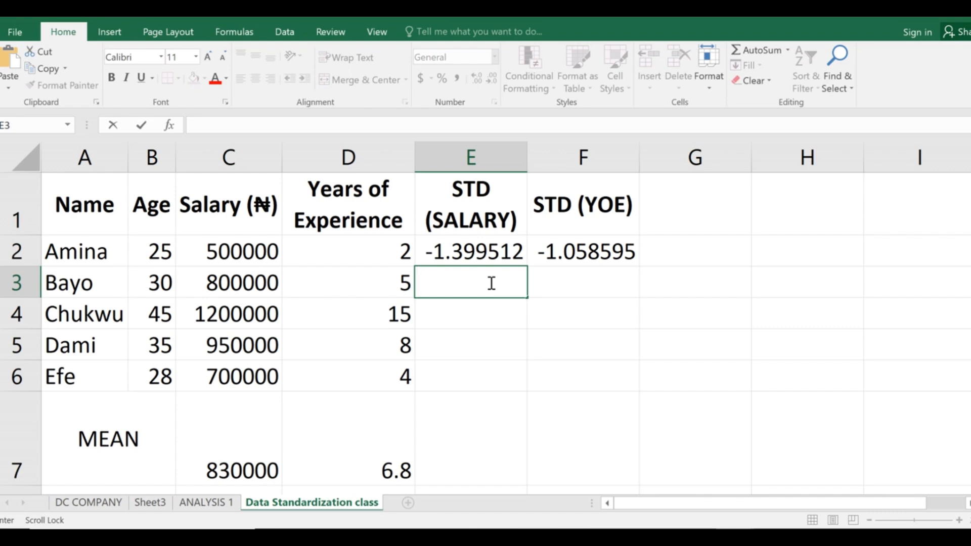
{"action": "type", "text": "="}
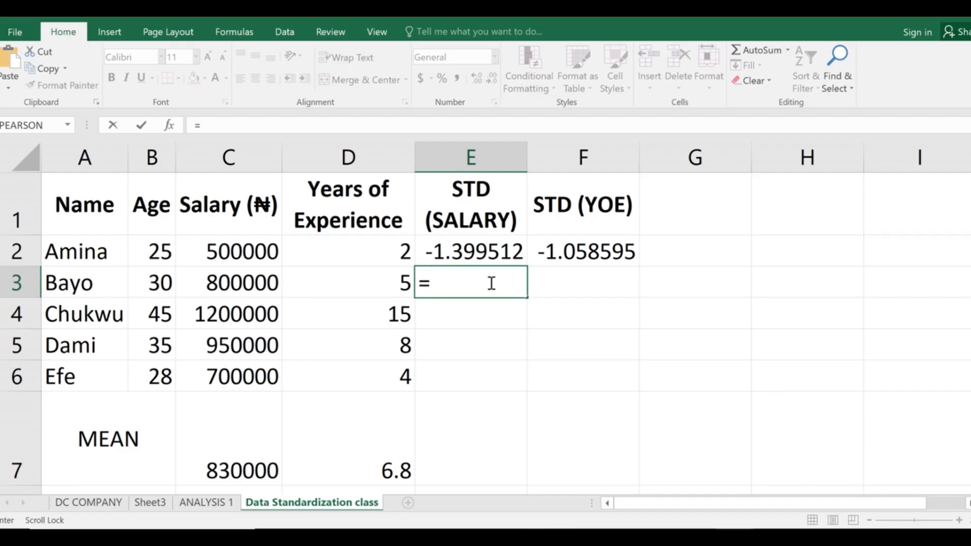
{"action": "type", "text": "(C3"}
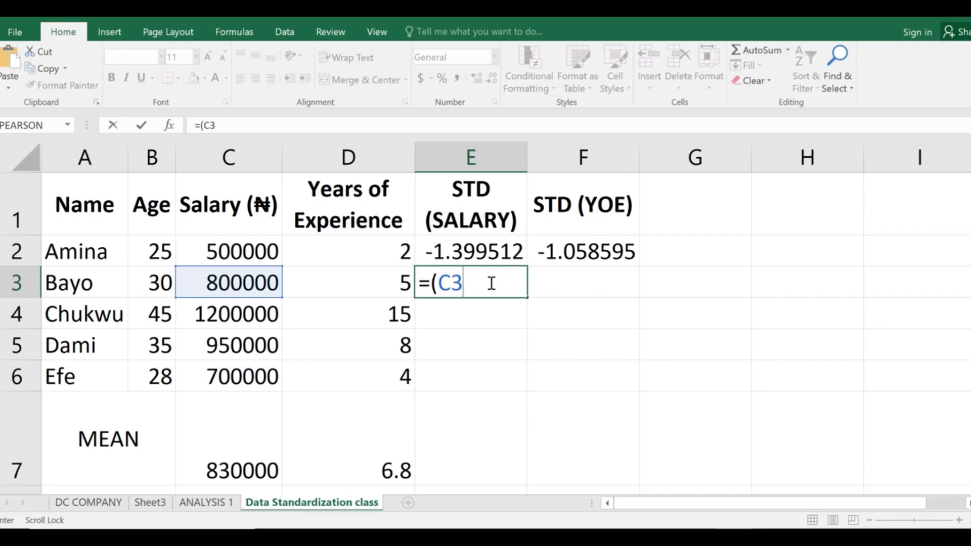
{"action": "type", "text": "-"}
{"action": "type", "text": "$"}
{"action": "type", "text": "C$"}
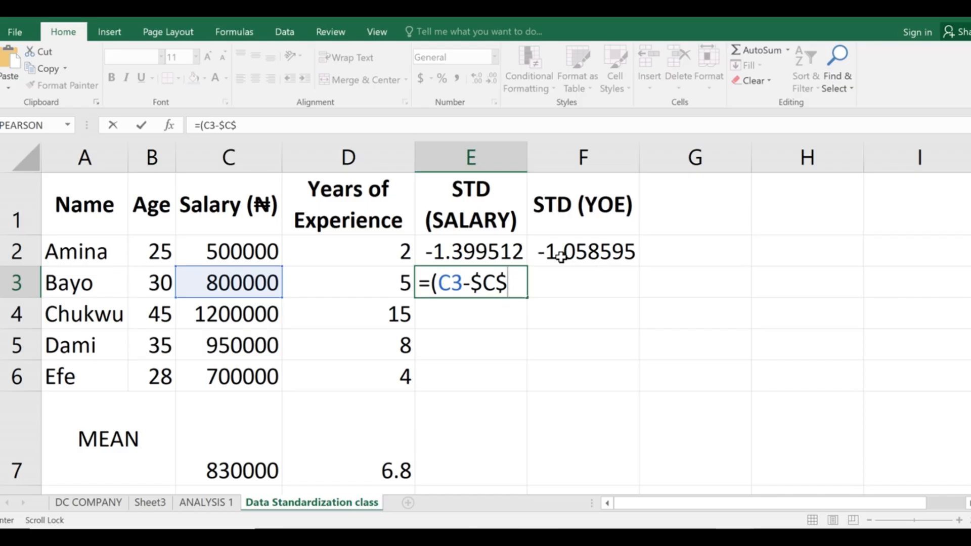
{"action": "type", "text": "7"}
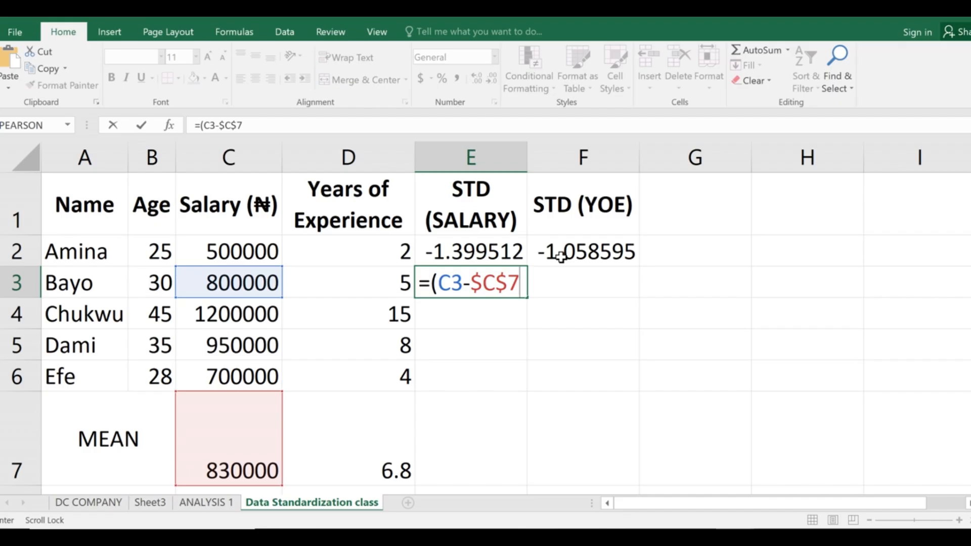
{"action": "type", "text": ")/"}
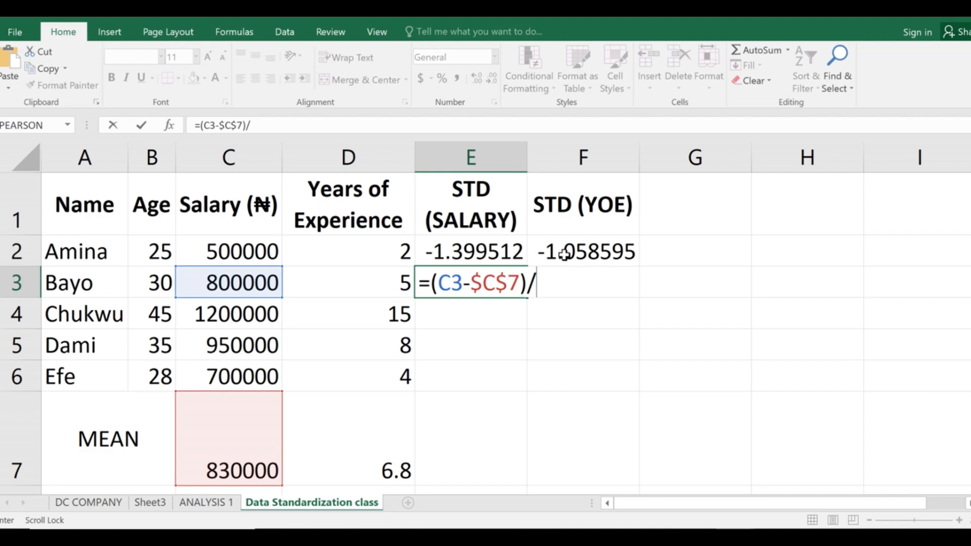
{"action": "type", "text": "$C"}
{"action": "type", "text": "$"}
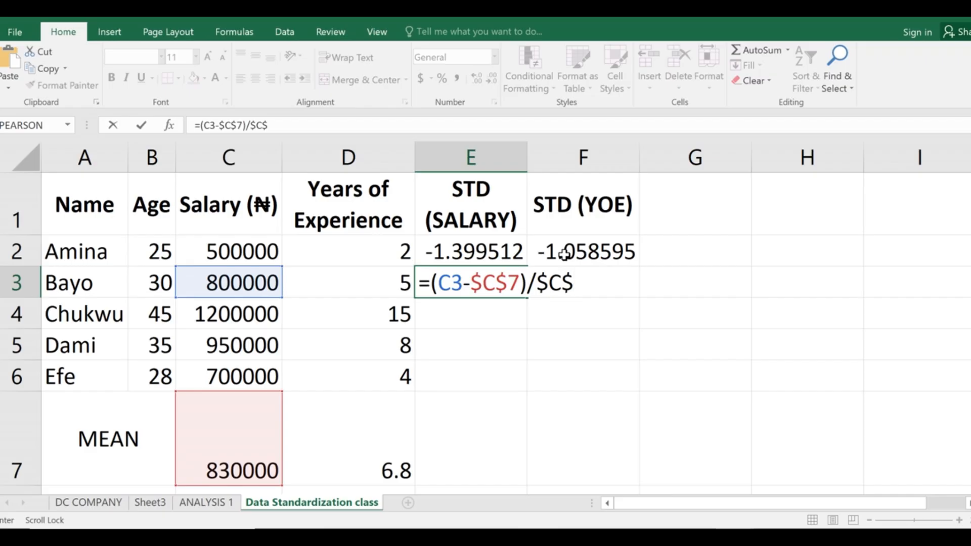
{"action": "type", "text": "8"}
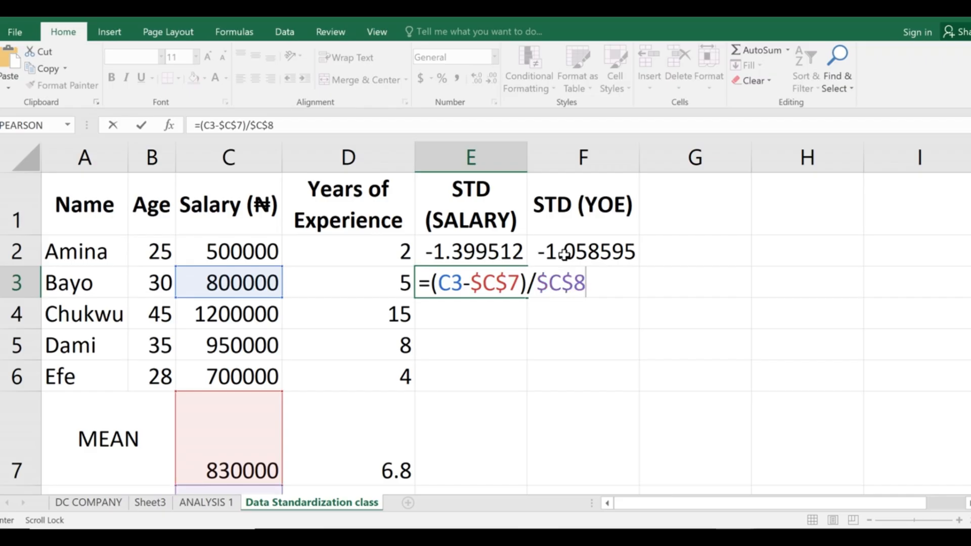
{"action": "key", "text": "Return"}
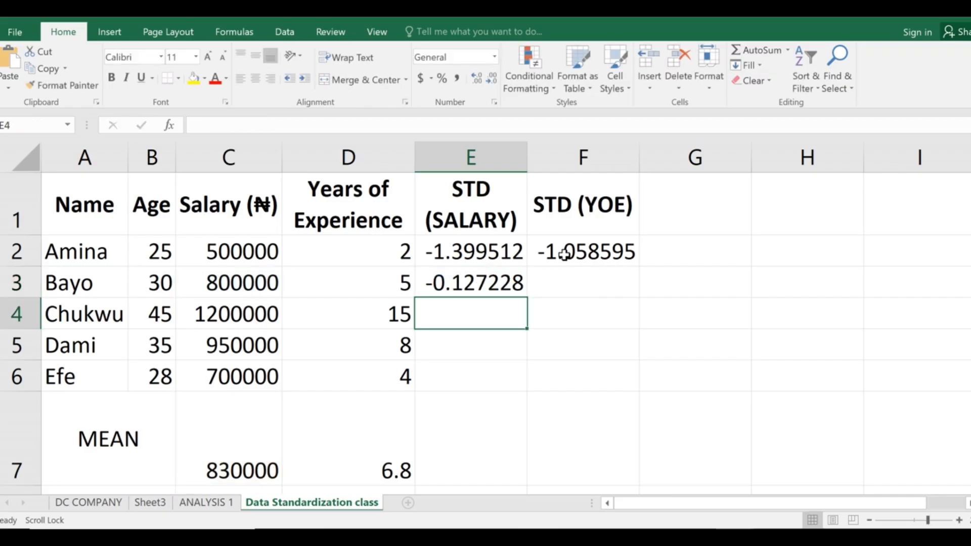
{"action": "left_click", "coordinate": [501, 276]}
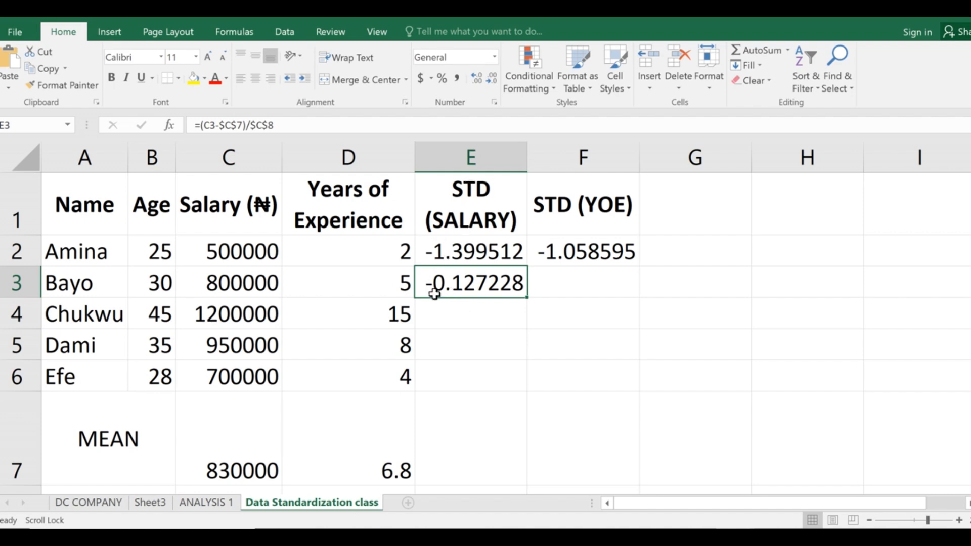
{"action": "left_click", "coordinate": [557, 287]}
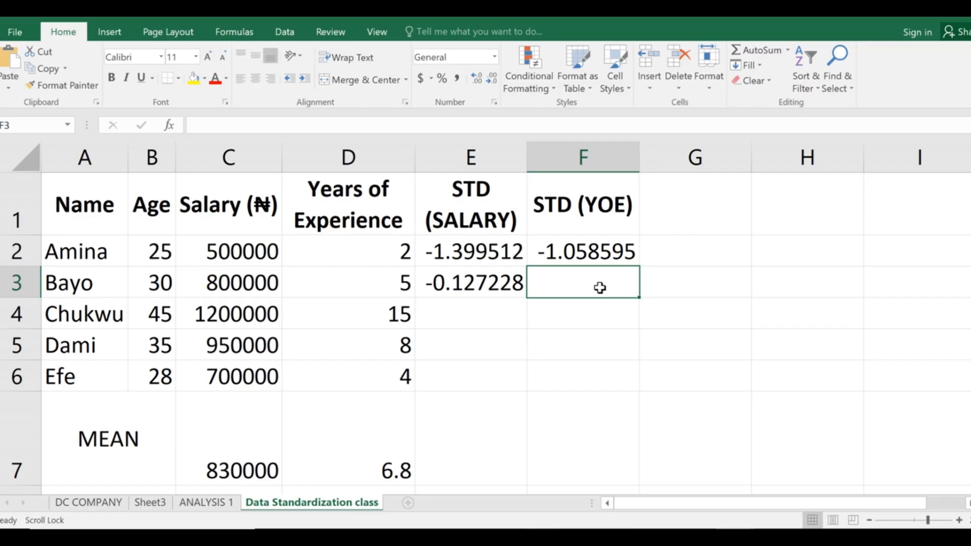
Begin F3's experience z-score formula as =(D3-$, correcting the mistyped row and column references.
{"action": "type", "text": "="}
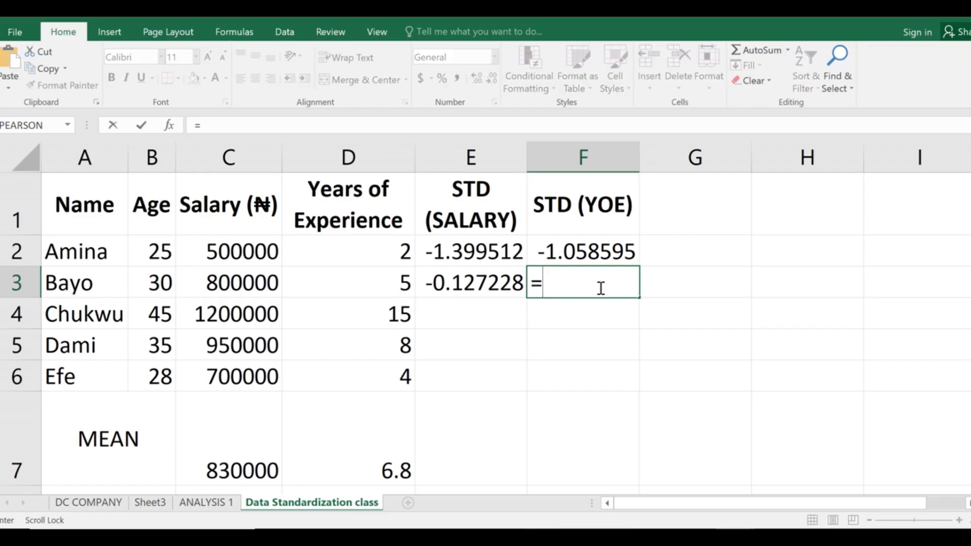
{"action": "type", "text": "("}
{"action": "type", "text": "D"}
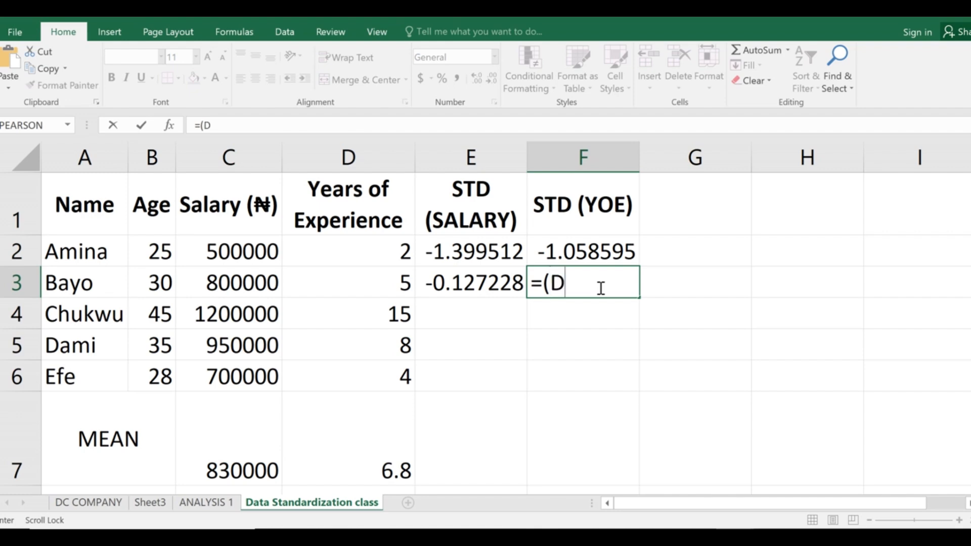
{"action": "type", "text": "2"}
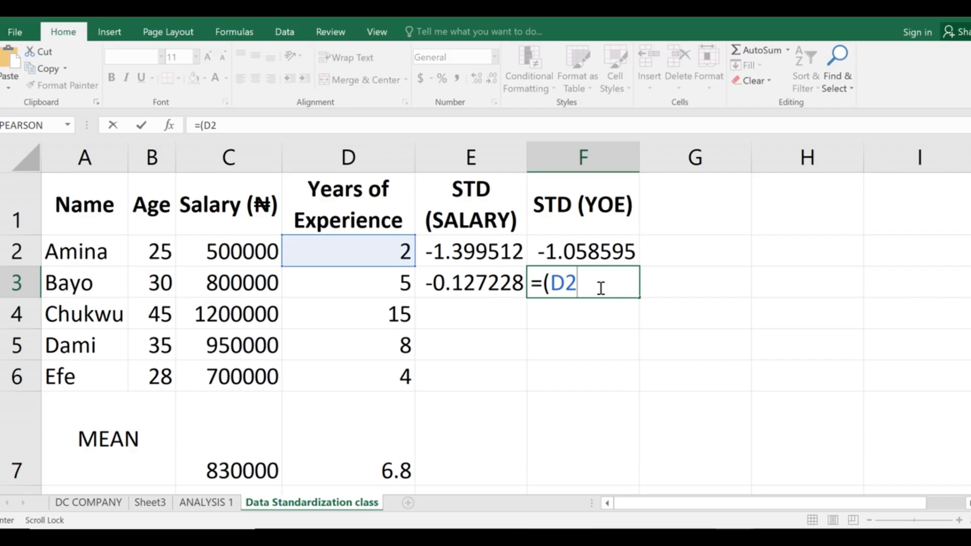
{"action": "key", "text": "BackSpace"}
{"action": "type", "text": "3"}
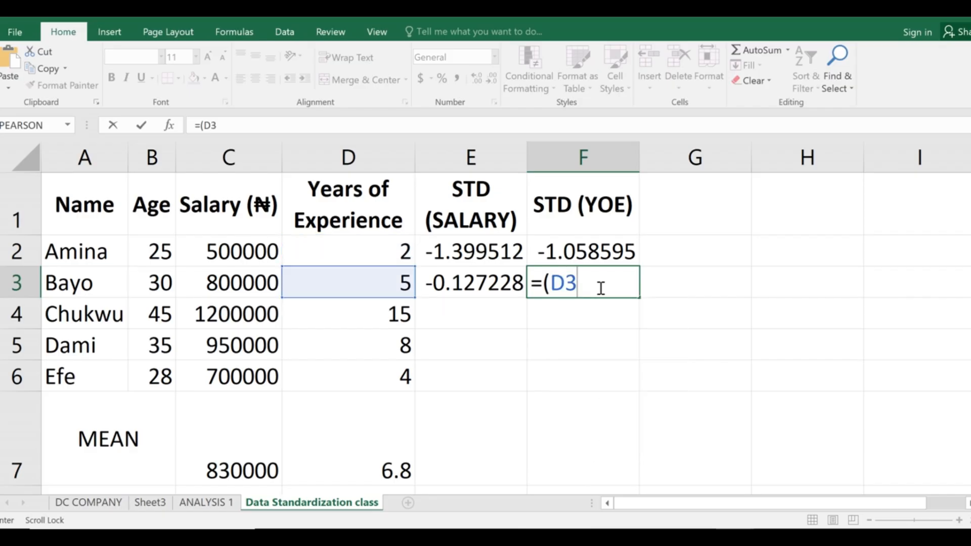
{"action": "type", "text": "-$"}
{"action": "type", "text": "D"}
{"action": "type", "text": "$"}
{"action": "key", "text": "BackSpace"}
{"action": "key", "text": "BackSpace"}
{"action": "type", "text": "E"}
{"action": "key", "text": "BackSpace"}
Complete F3 as =(D3-$D$7)/$D$8, giving an experience z-score of -0.396973.
{"action": "type", "text": "D$7"}
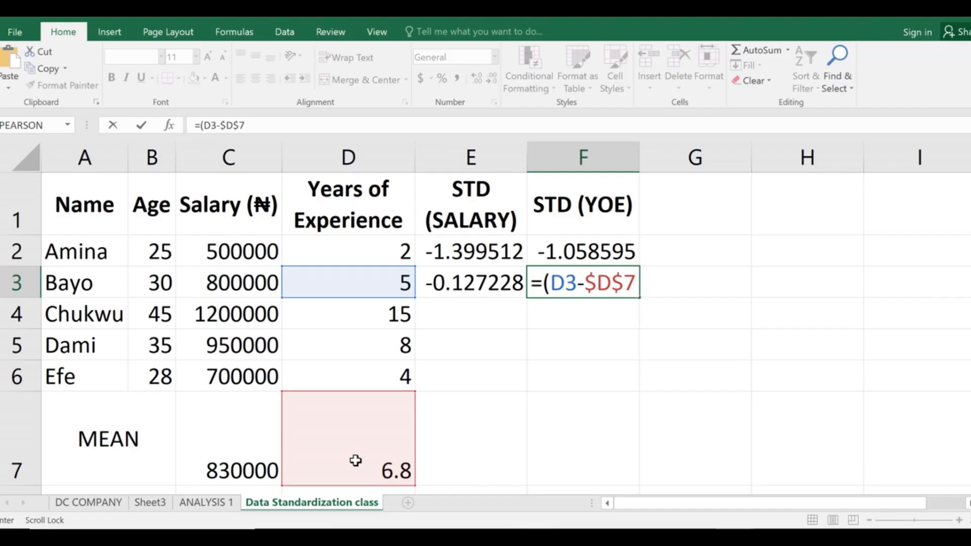
{"action": "type", "text": ")/"}
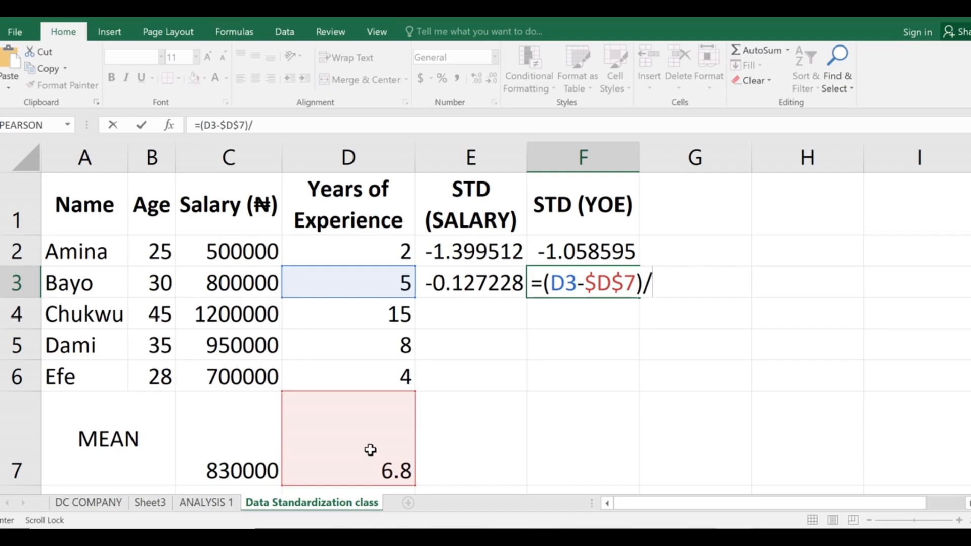
{"action": "type", "text": "$D$"}
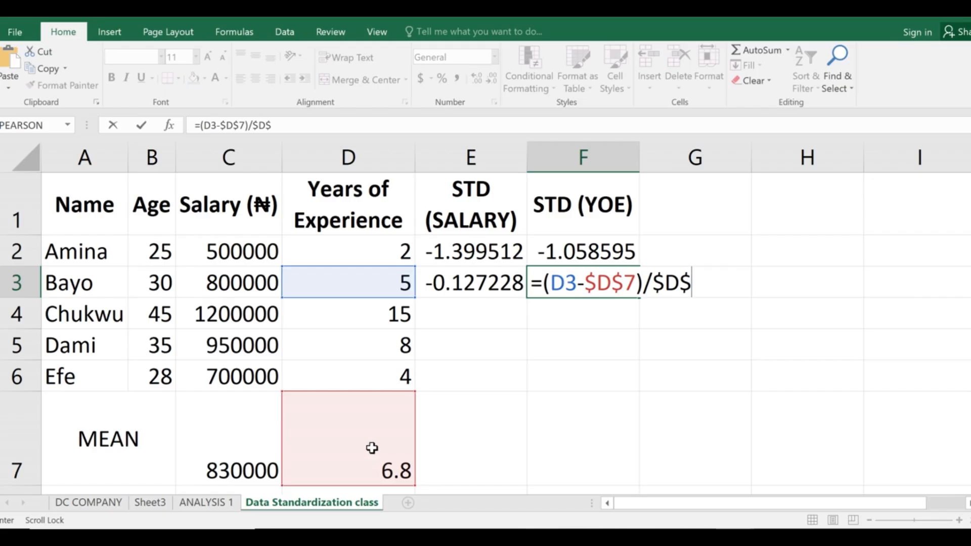
{"action": "key", "text": "Escape"}
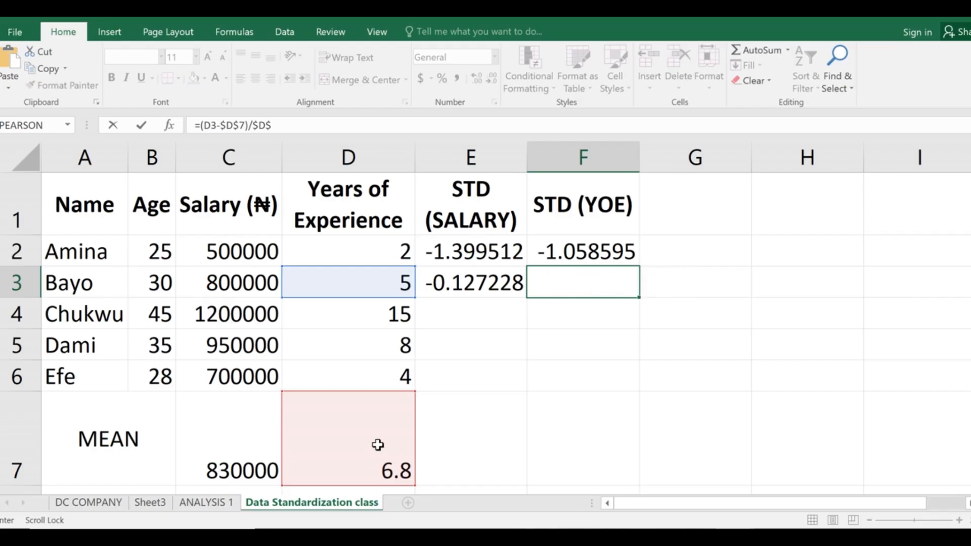
{"action": "scroll", "coordinate": [378, 445], "scroll_direction": "down", "scroll_amount": 2}
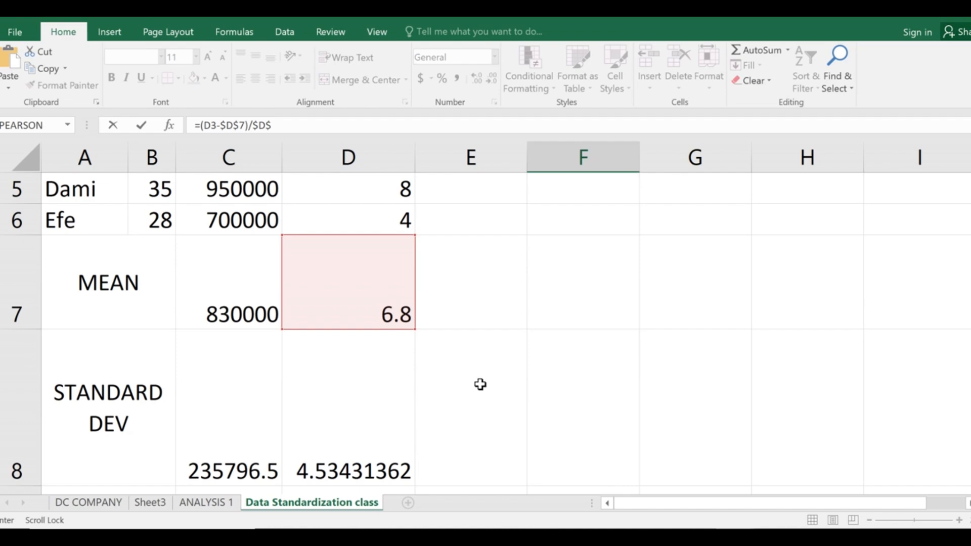
{"action": "scroll", "coordinate": [383, 364], "scroll_direction": "up", "scroll_amount": 2}
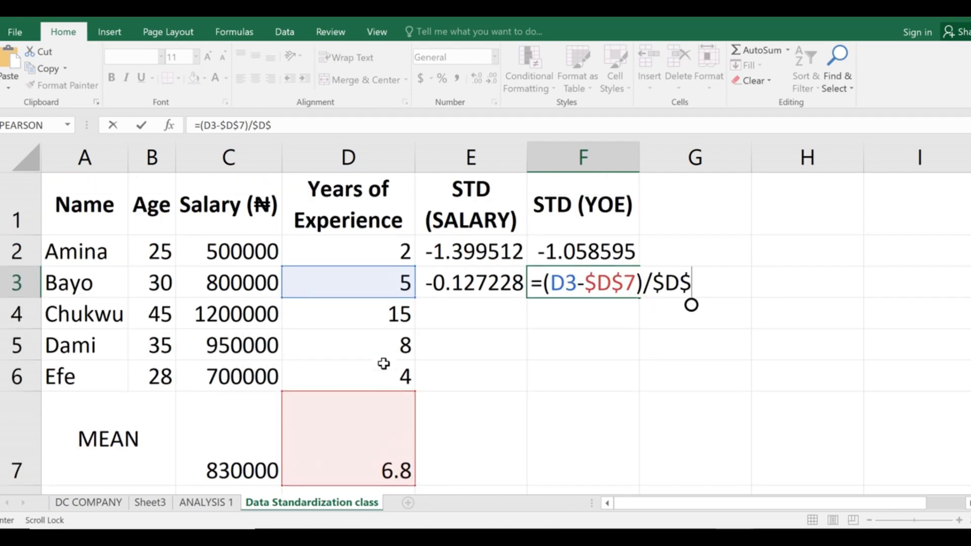
{"action": "type", "text": "8"}
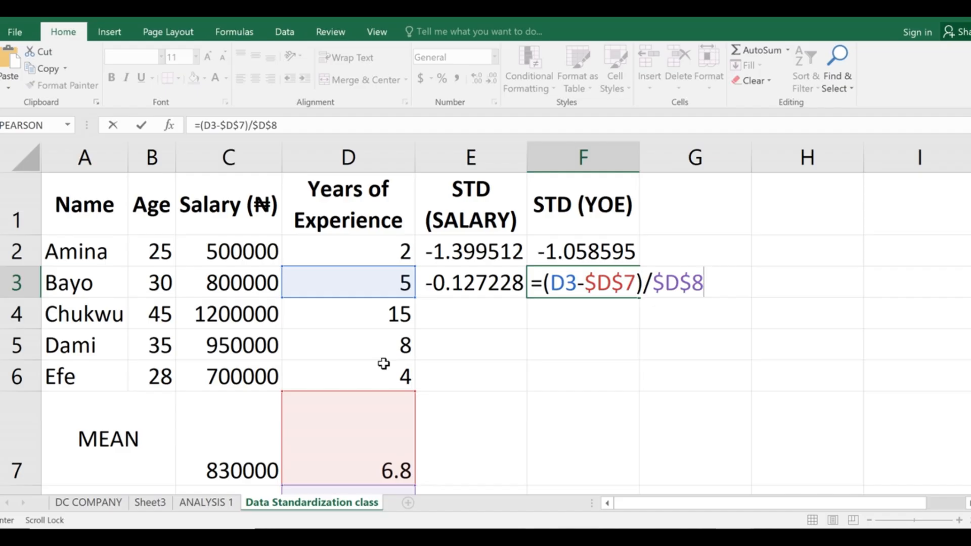
{"action": "key", "text": "Return"}
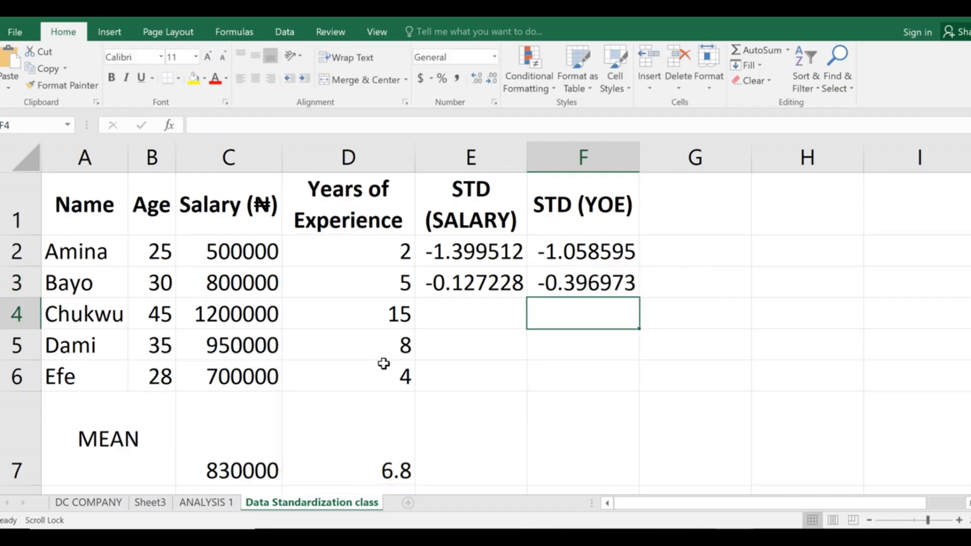
Fill the E3 and F3 z-score formulas down to row 6, then bring up the PowerPoint instruction slide.
{"action": "left_click", "coordinate": [541, 294]}
{"action": "left_click", "coordinate": [474, 281]}
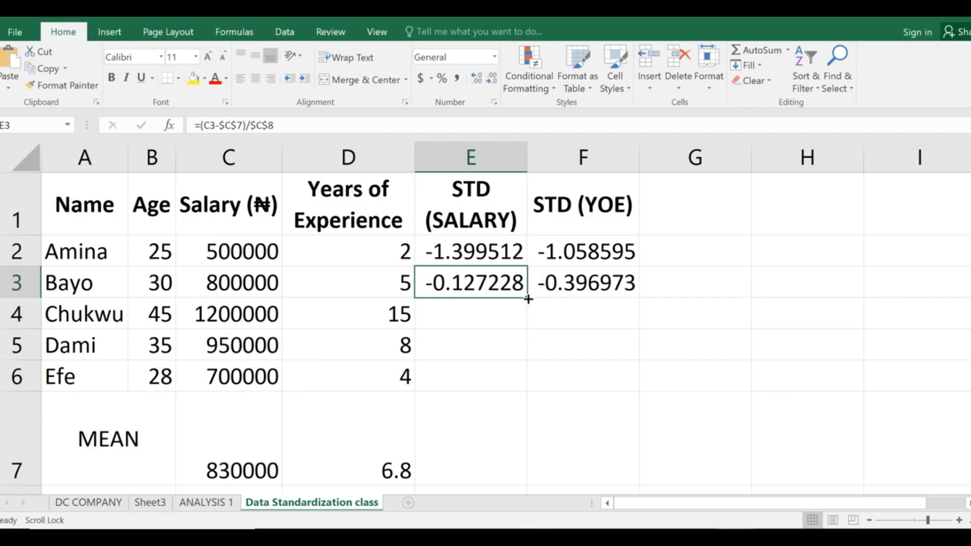
{"action": "left_click_drag", "start_coordinate": [528, 299], "coordinate": [502, 392]}
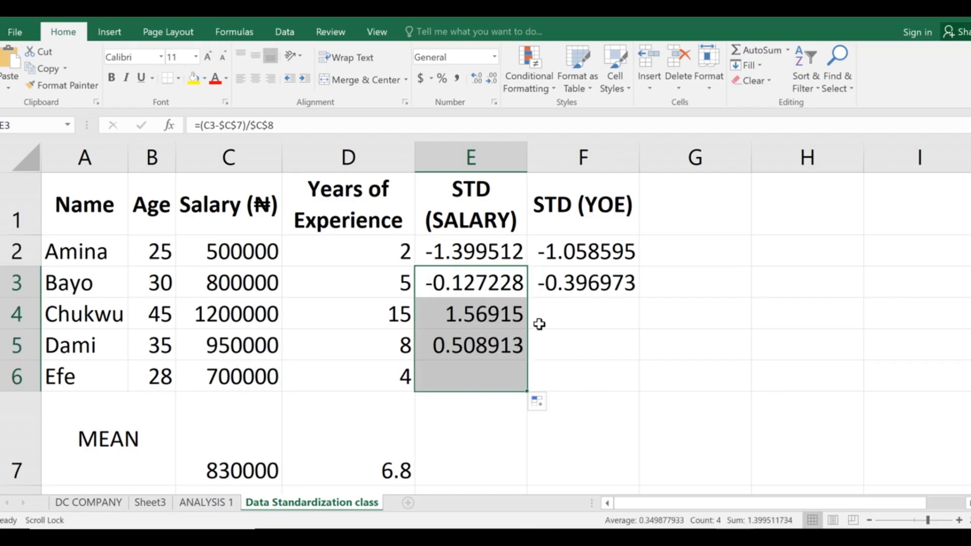
{"action": "left_click", "coordinate": [588, 279]}
{"action": "left_click_drag", "start_coordinate": [639, 298], "coordinate": [623, 377]}
{"action": "left_click", "coordinate": [656, 304]}
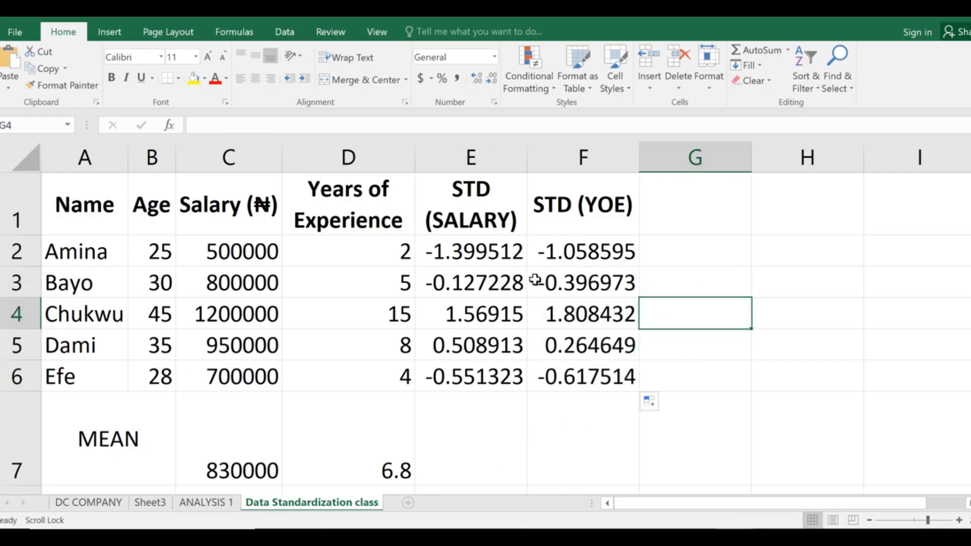
{"action": "left_click_drag", "start_coordinate": [478, 256], "coordinate": [614, 374]}
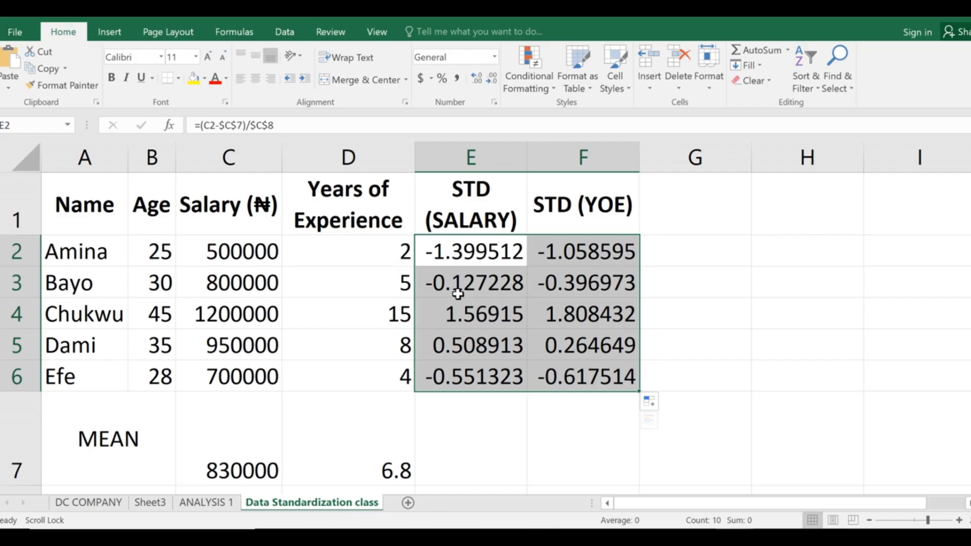
{"action": "left_click", "coordinate": [660, 536]}
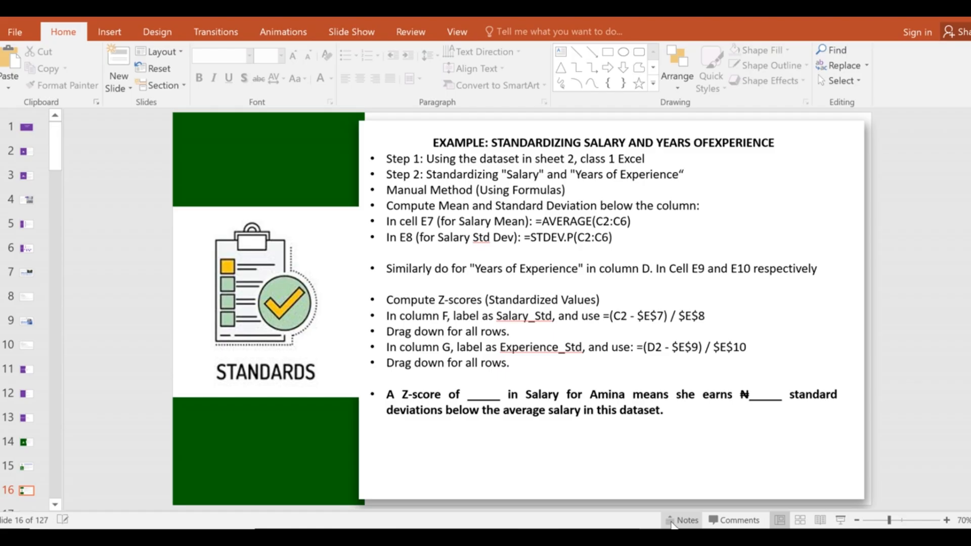
{"action": "left_click", "coordinate": [700, 537]}
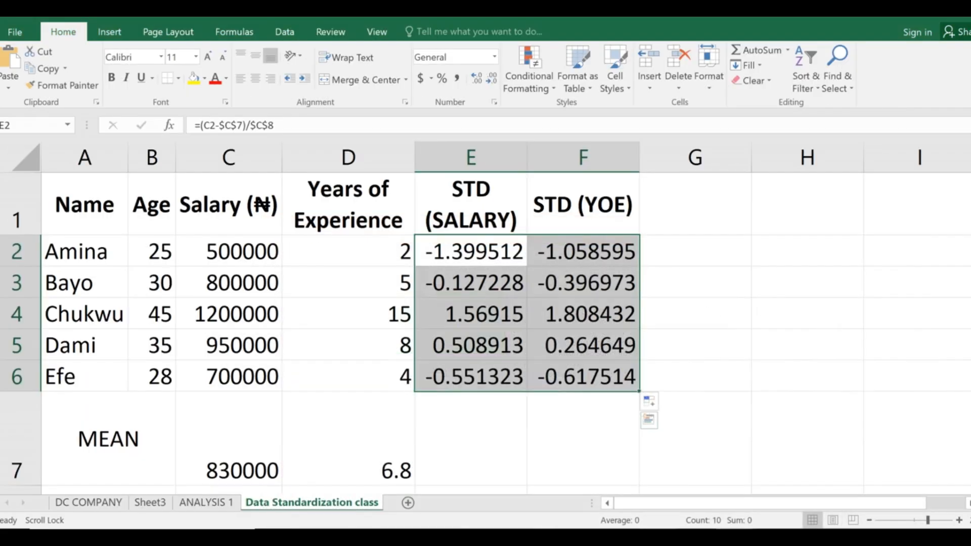
{"action": "key", "text": "alt+Tab"}
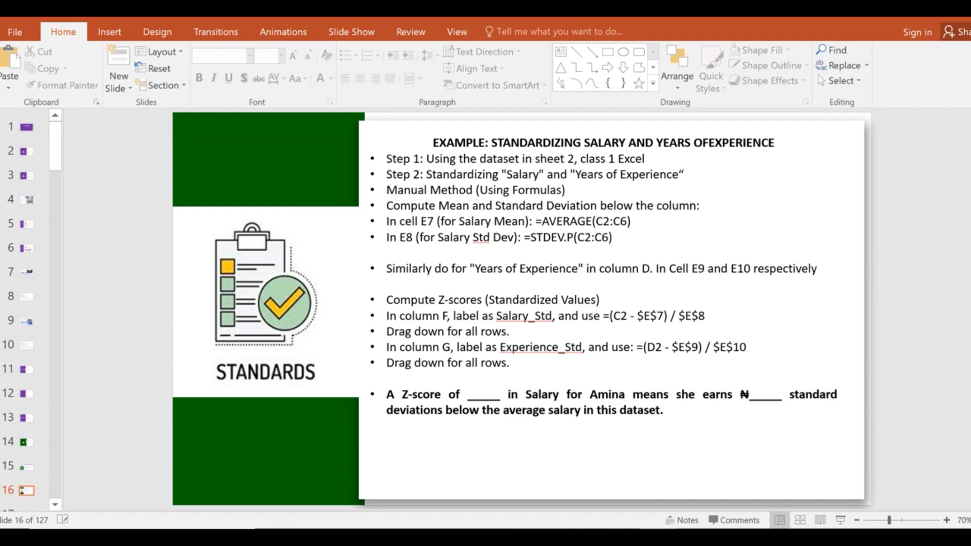
{"action": "key", "text": "alt+Tab"}
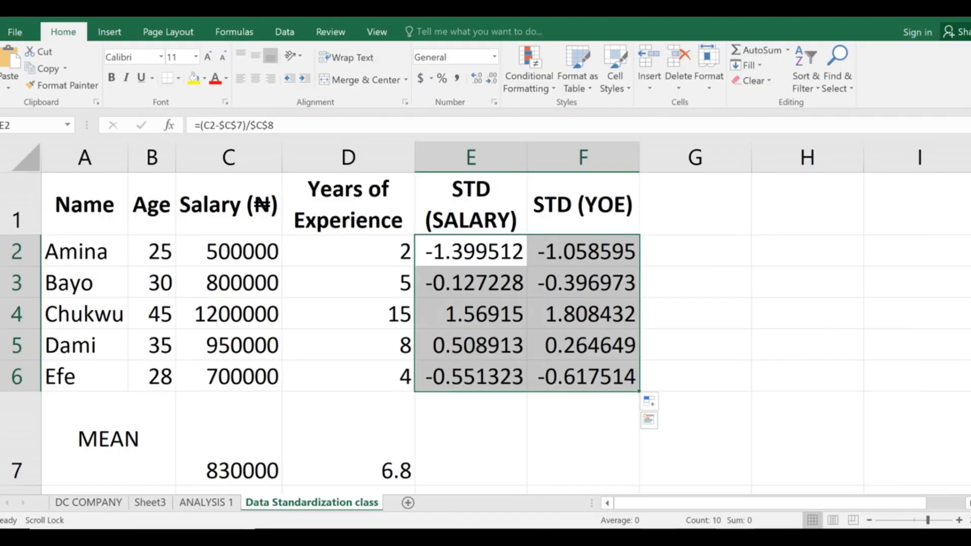
{"action": "key", "text": "alt+Tab"}
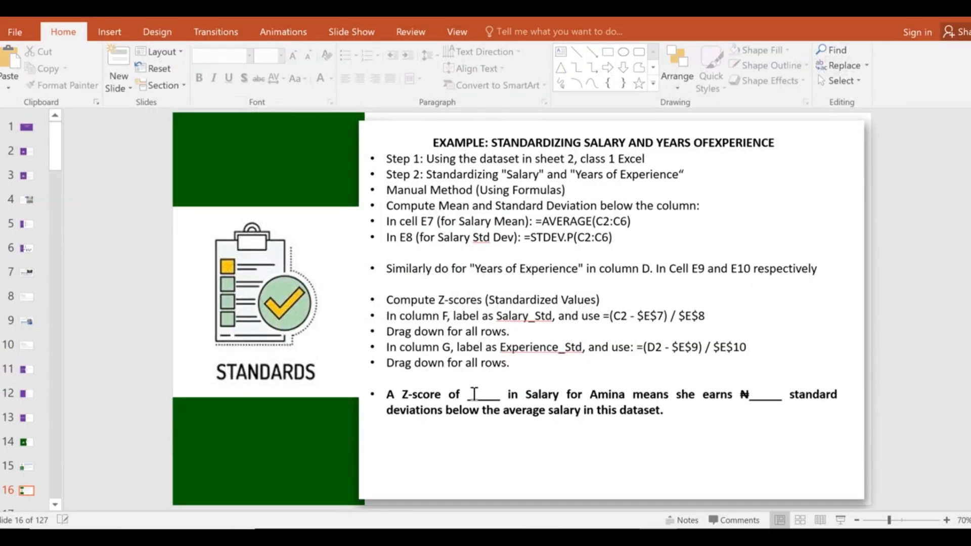
{"action": "left_click", "coordinate": [663, 537]}
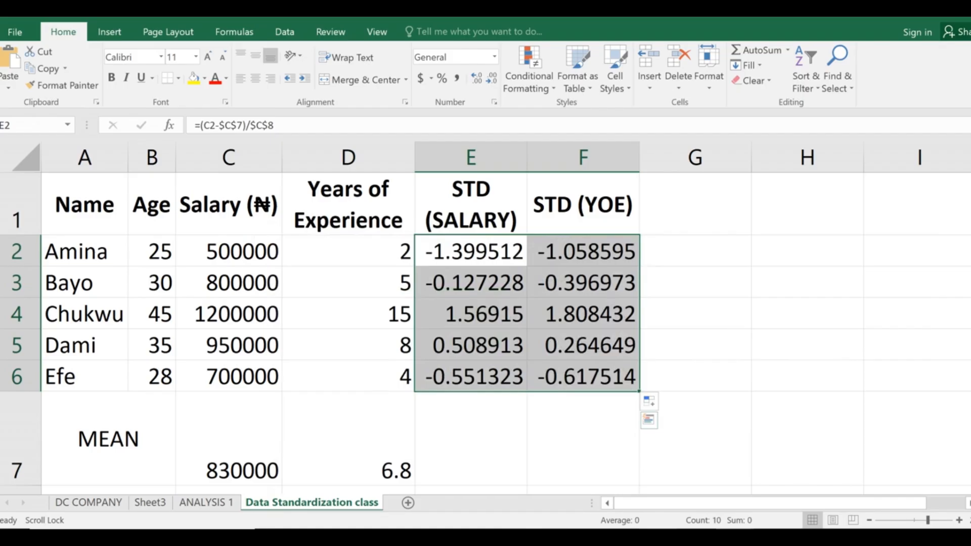
{"action": "left_click", "coordinate": [533, 410]}
{"action": "left_click", "coordinate": [370, 289]}
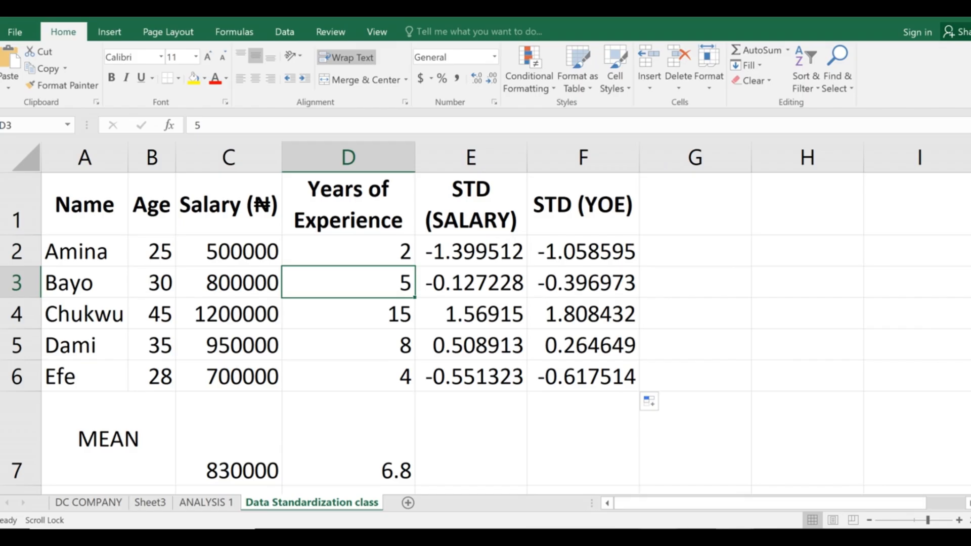
{"action": "key", "text": "alt+Tab"}
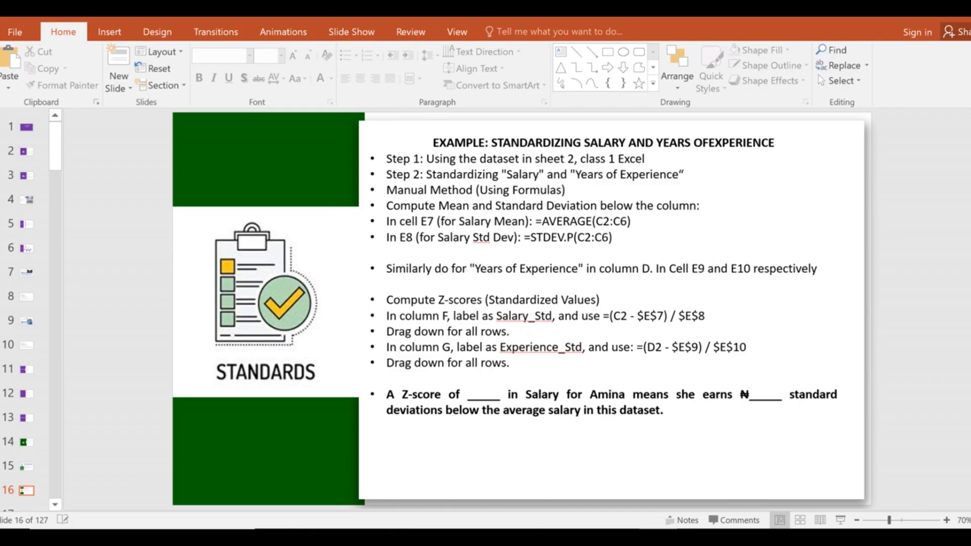
{"action": "key", "text": "alt+Tab"}
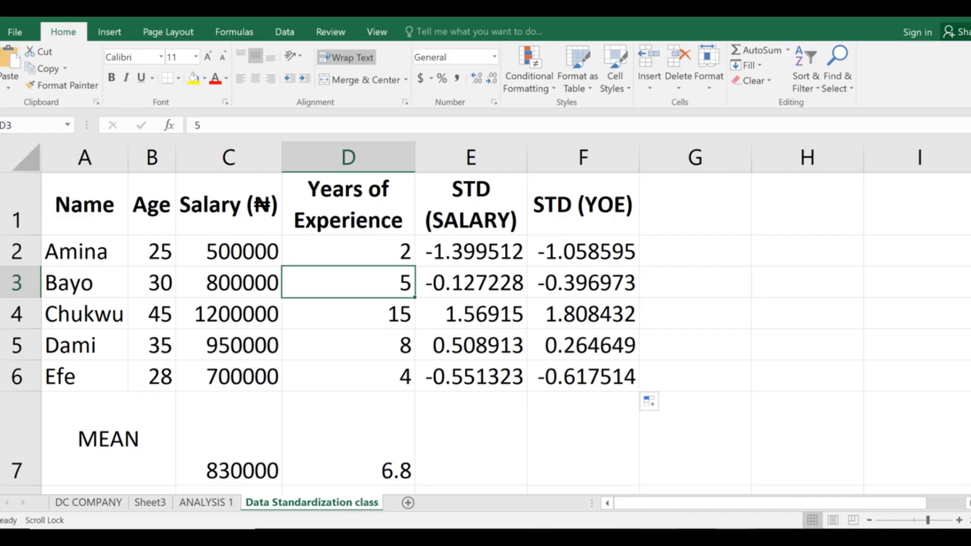
{"action": "key", "text": "alt+Tab"}
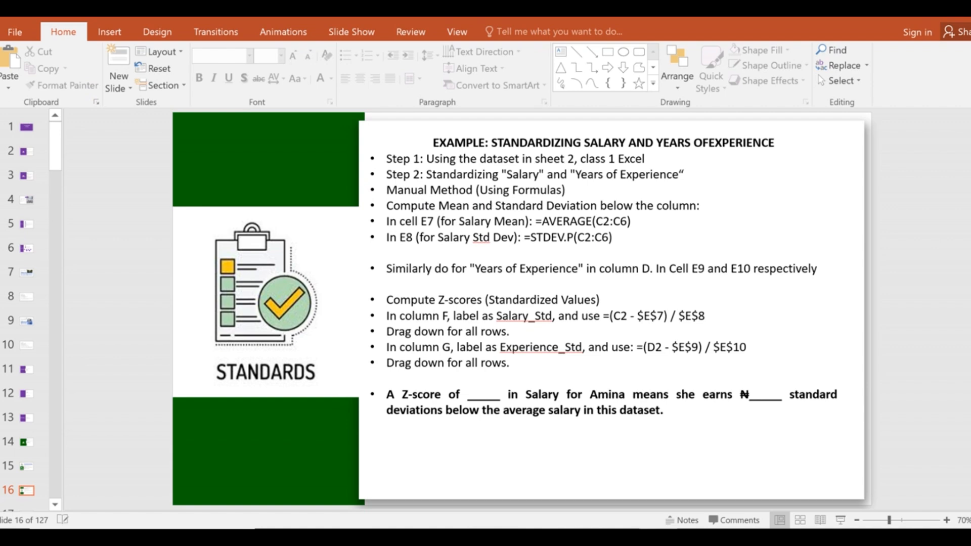
{"action": "key", "text": "alt+Tab"}
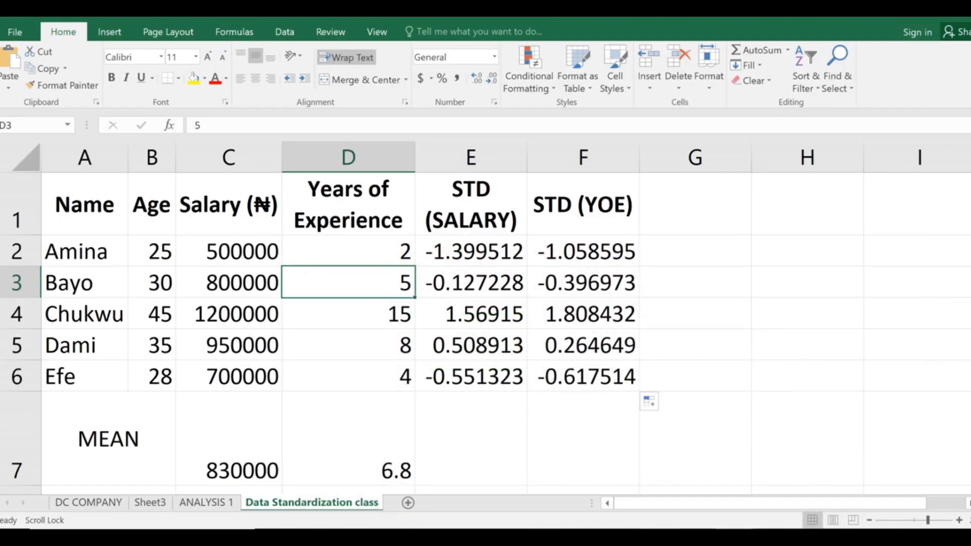
{"action": "key", "text": "alt+Tab"}
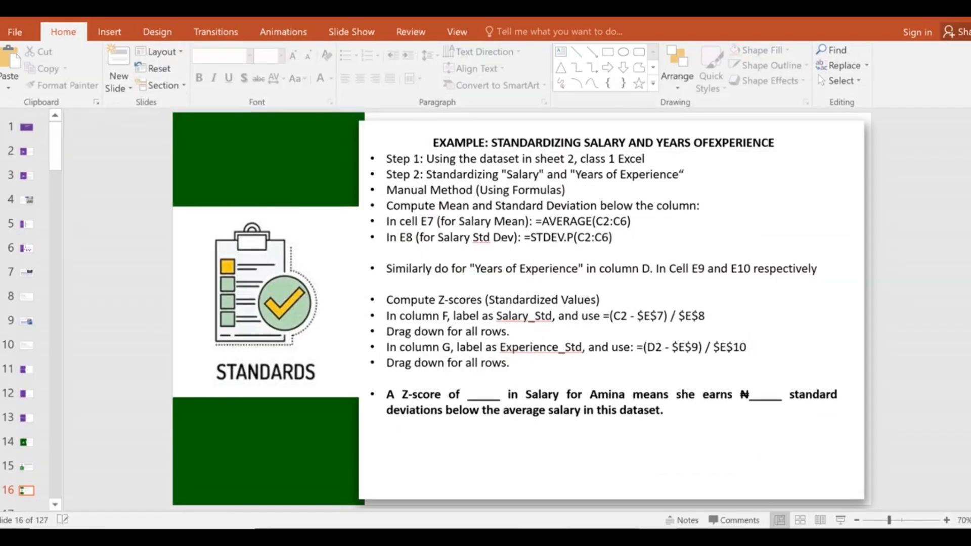
{"action": "key", "text": "alt+Tab"}
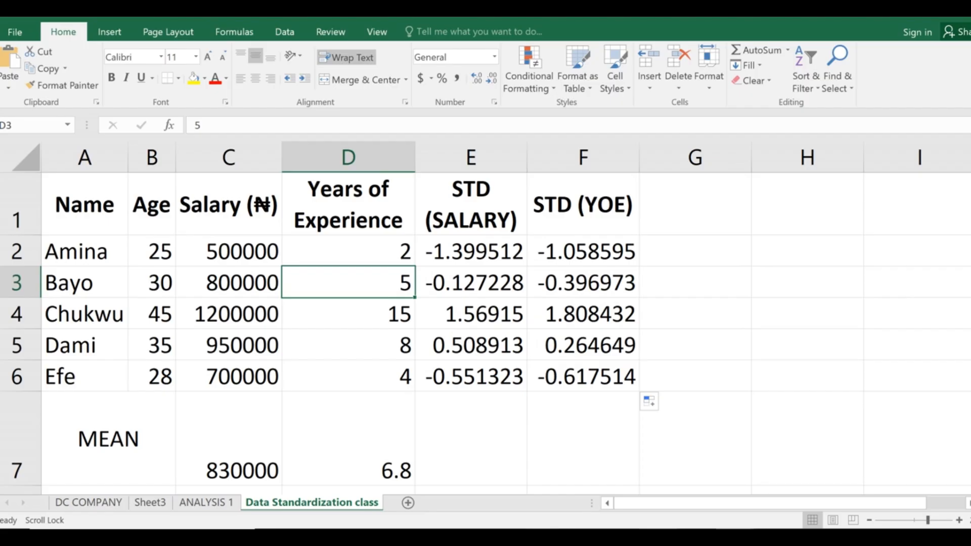
{"action": "key", "text": "alt+Tab"}
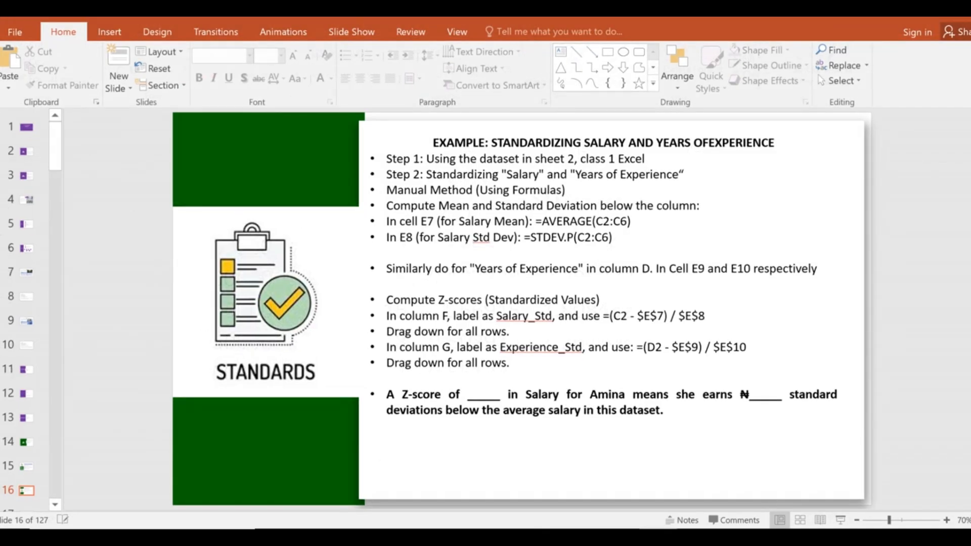
{"action": "key", "text": "alt+Tab"}
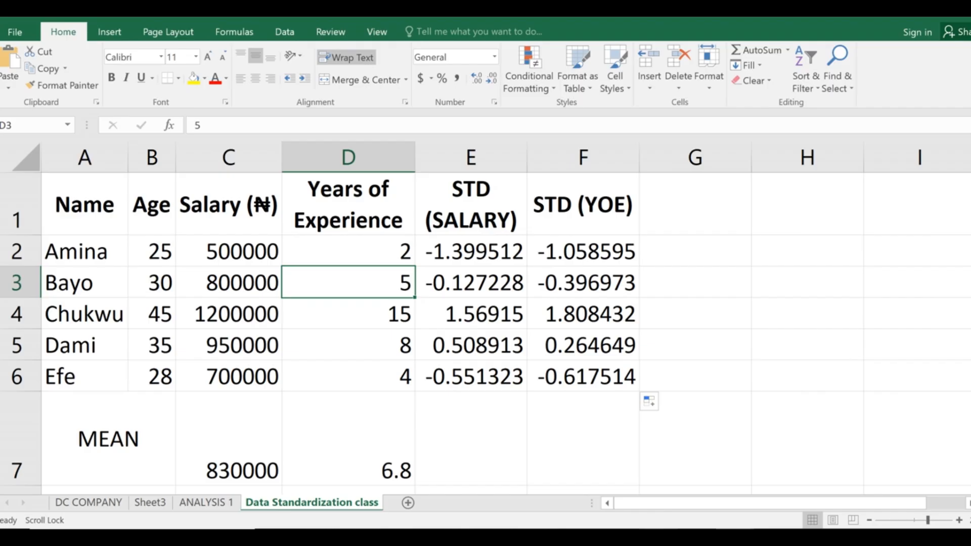
{"action": "key", "text": "alt+Tab"}
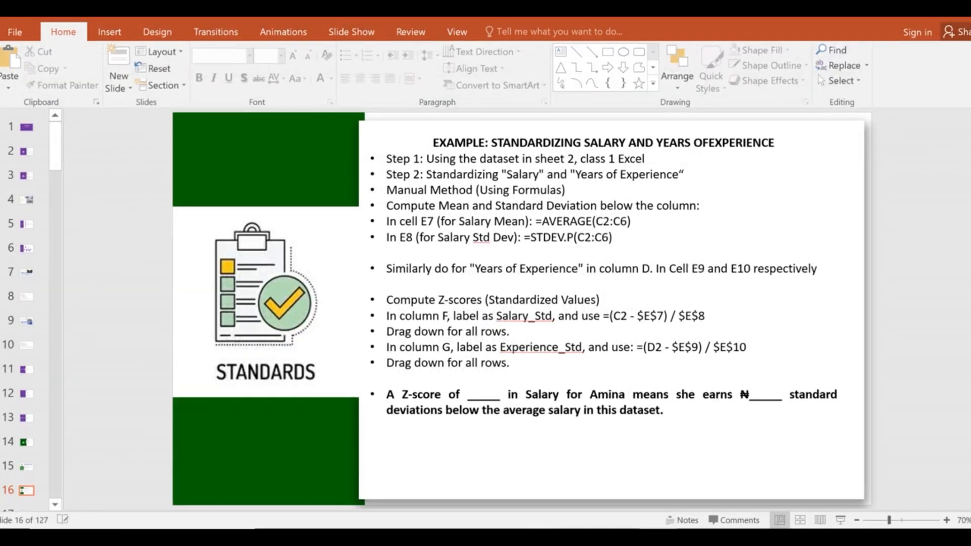
{"action": "key", "text": "alt+Tab"}
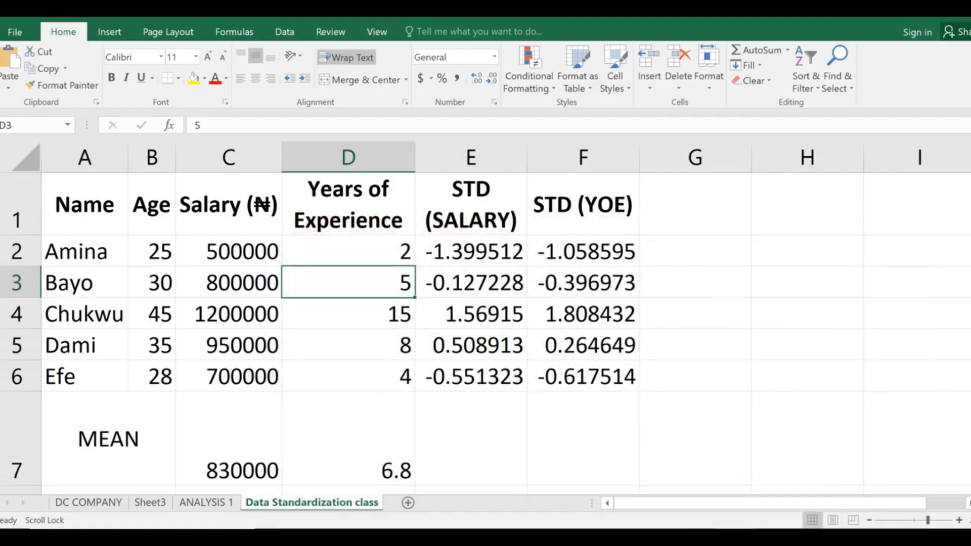
{"action": "key", "text": "alt+Tab"}
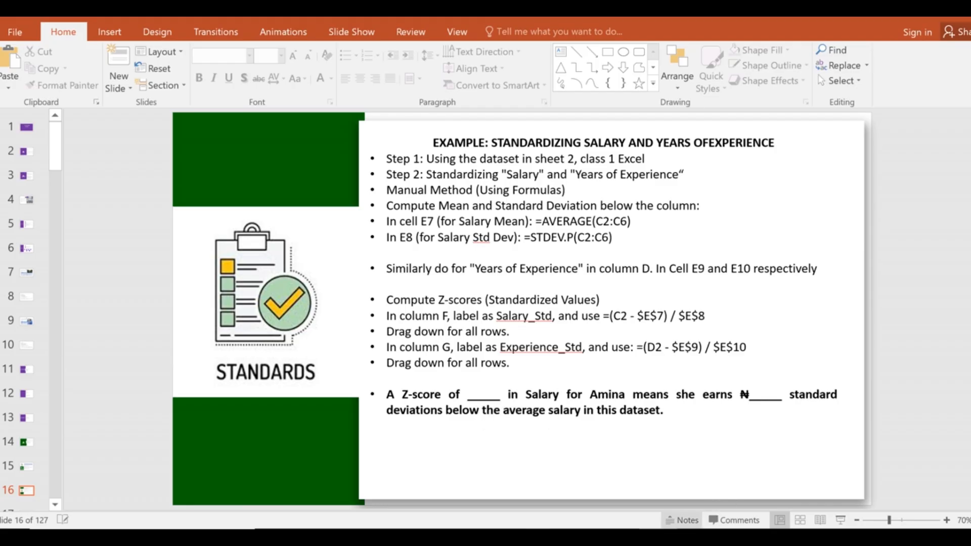
{"action": "left_click", "coordinate": [735, 537]}
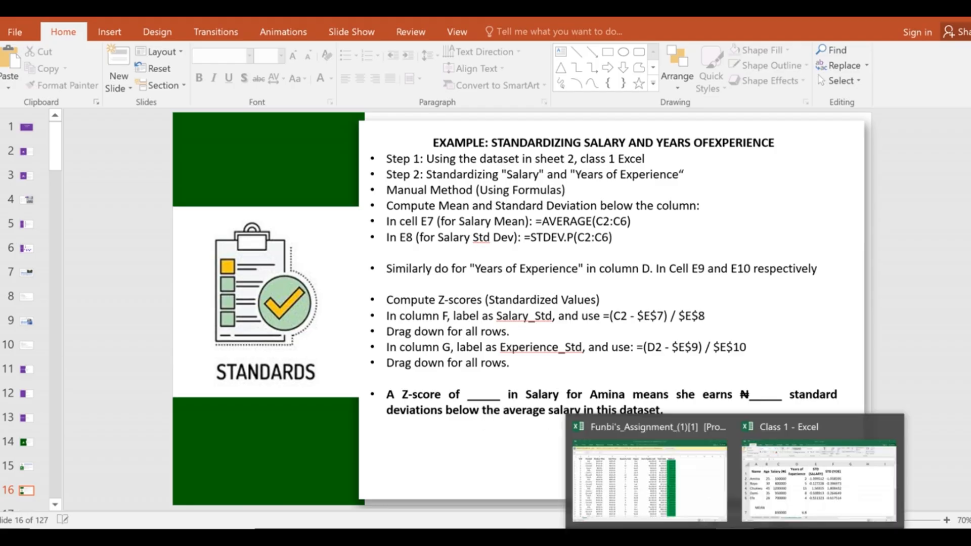
{"action": "left_click", "coordinate": [780, 505]}
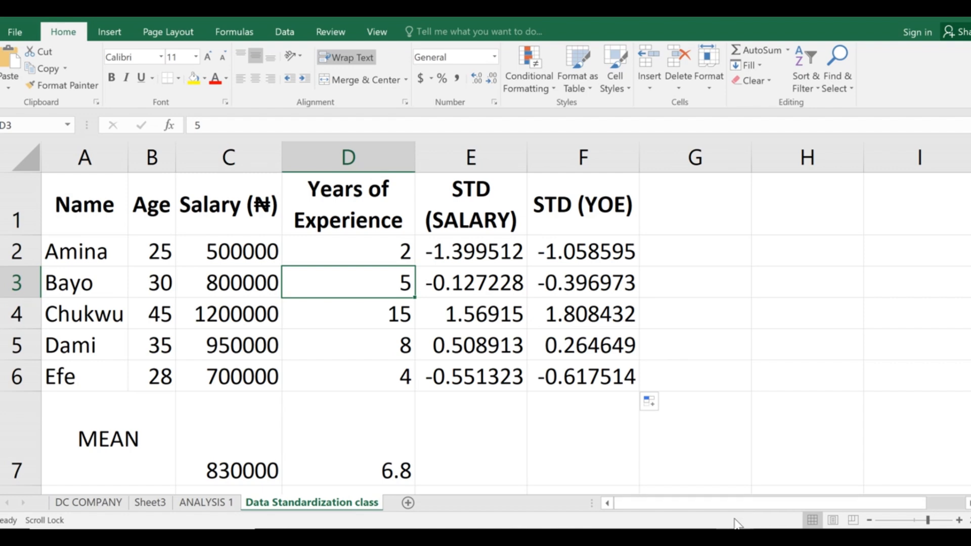
{"action": "left_click", "coordinate": [662, 537]}
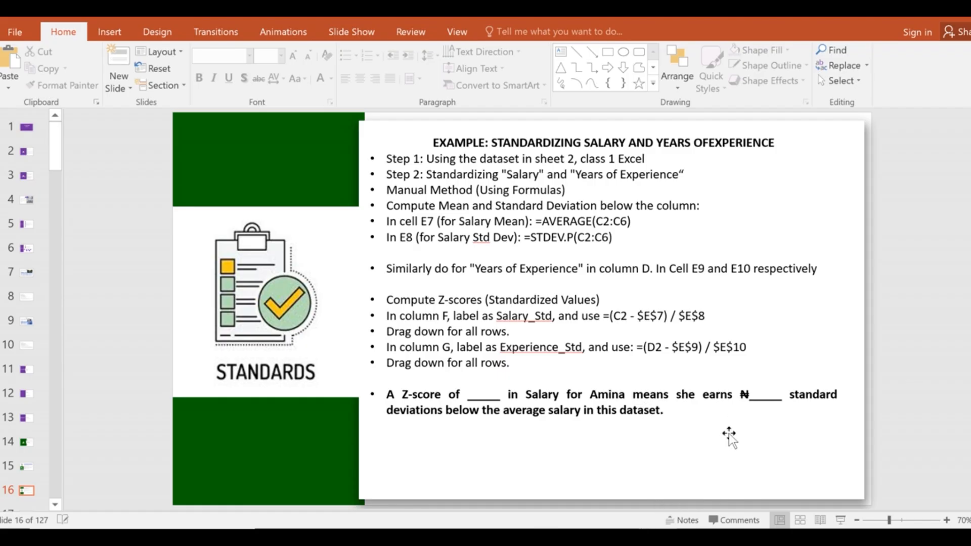
{"action": "mouse_move", "coordinate": [658, 538]}
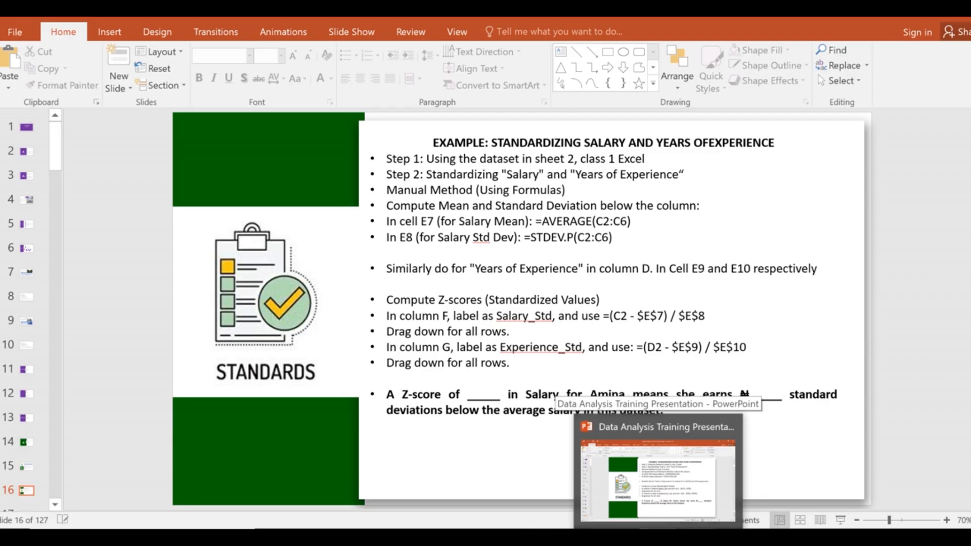
{"action": "mouse_move", "coordinate": [735, 537]}
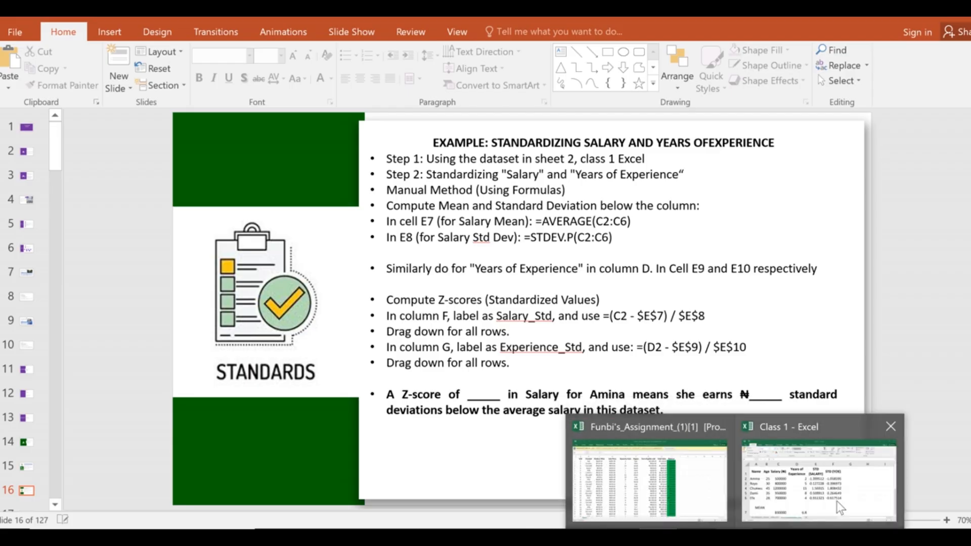
Switch to the Class 1 standardization sheet and briefly compare it with the instruction slide.
{"action": "left_click", "coordinate": [819, 491]}
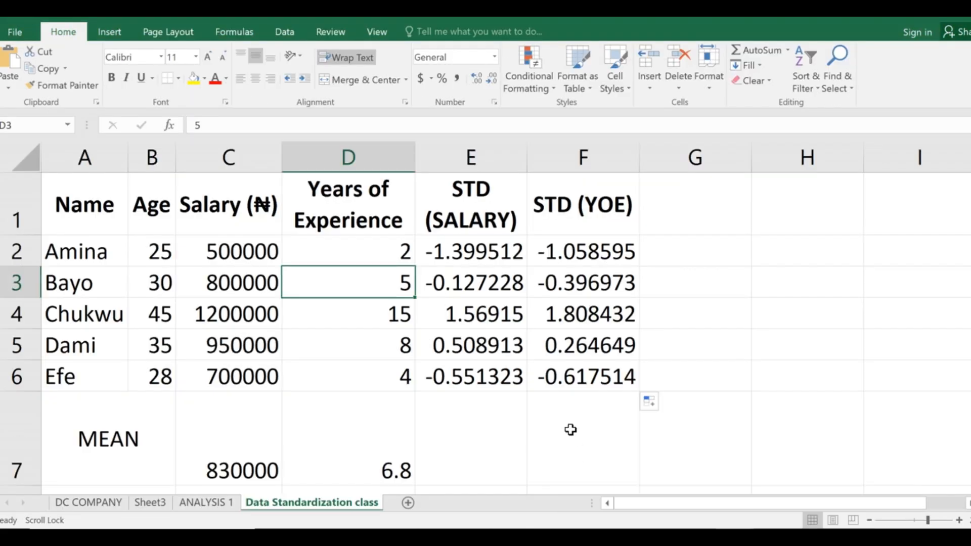
{"action": "scroll", "coordinate": [570, 423], "scroll_direction": "down", "scroll_amount": 2}
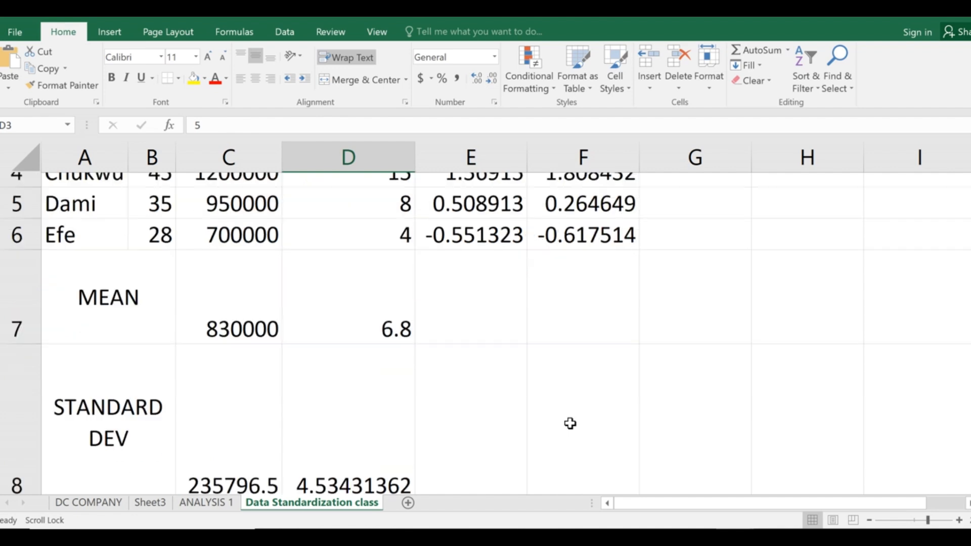
{"action": "scroll", "coordinate": [570, 423], "scroll_direction": "up", "scroll_amount": 2}
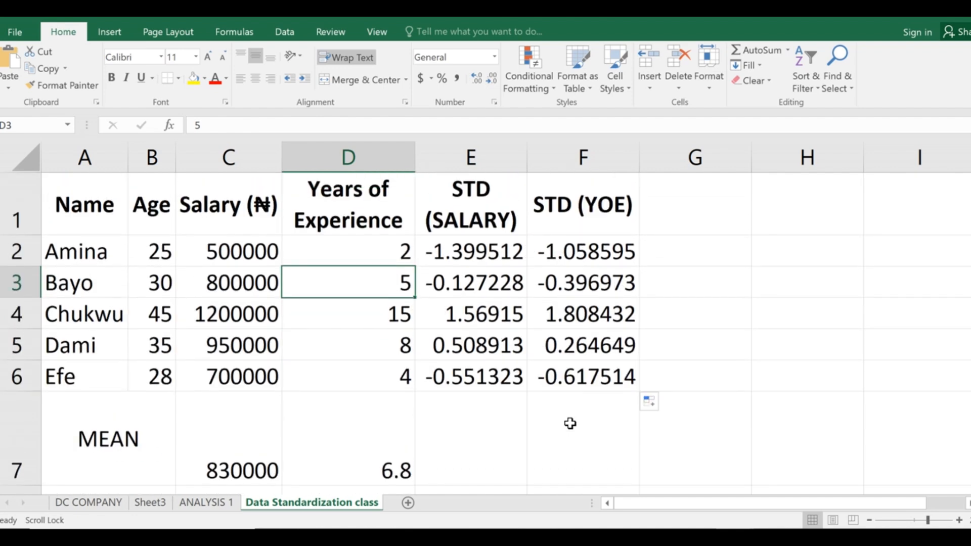
{"action": "scroll", "coordinate": [570, 423], "scroll_direction": "down", "scroll_amount": 2}
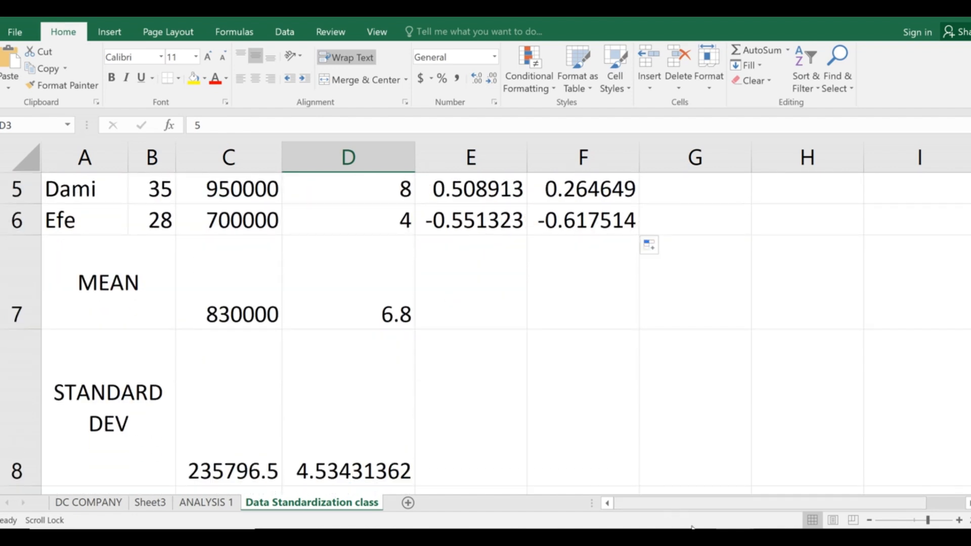
{"action": "key", "text": "alt+Tab"}
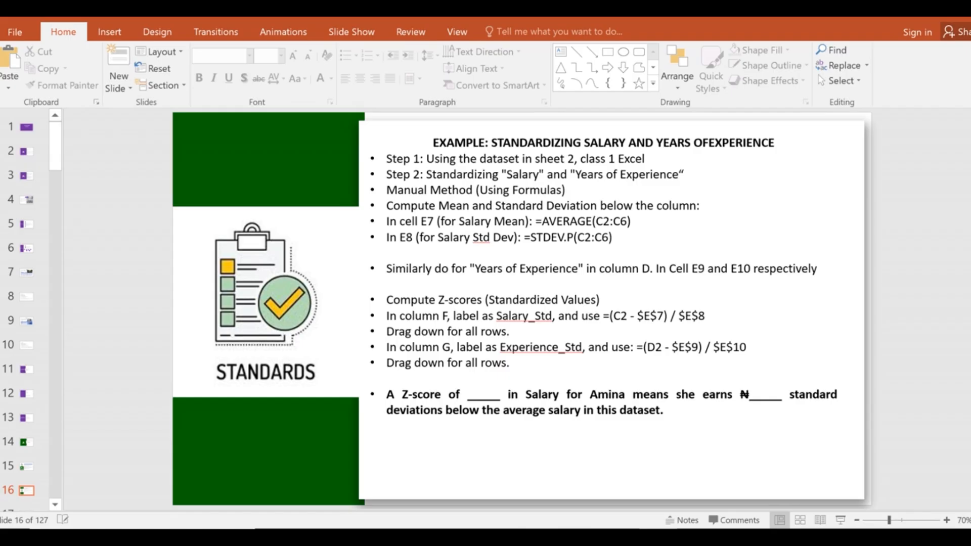
{"action": "key", "text": "alt+Tab"}
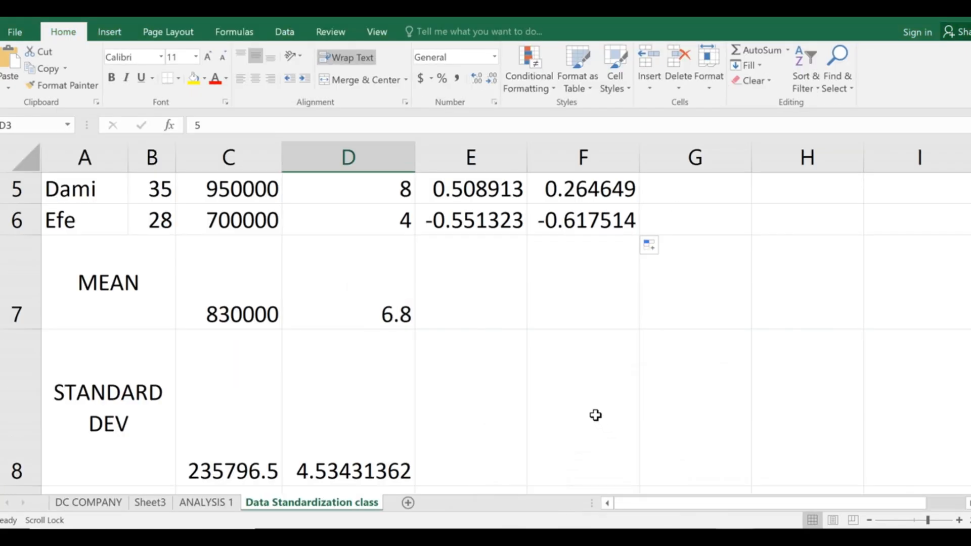
Scroll through rows 1–8 to review z-scores, means and standard deviations, then return to the slide.
{"action": "scroll", "coordinate": [596, 415], "scroll_direction": "up", "scroll_amount": 2}
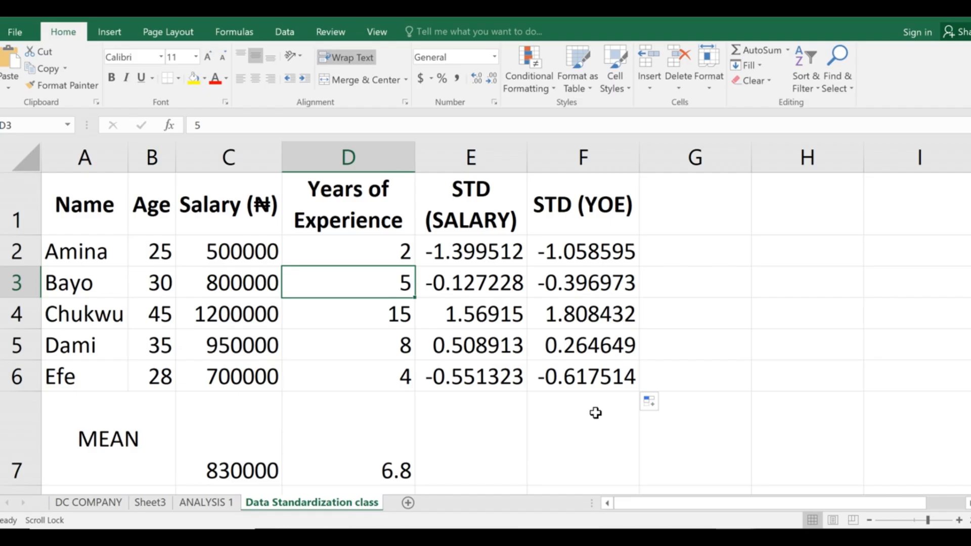
{"action": "scroll", "coordinate": [595, 413], "scroll_direction": "down", "scroll_amount": 4}
{"action": "scroll", "coordinate": [596, 409], "scroll_direction": "up", "scroll_amount": 2}
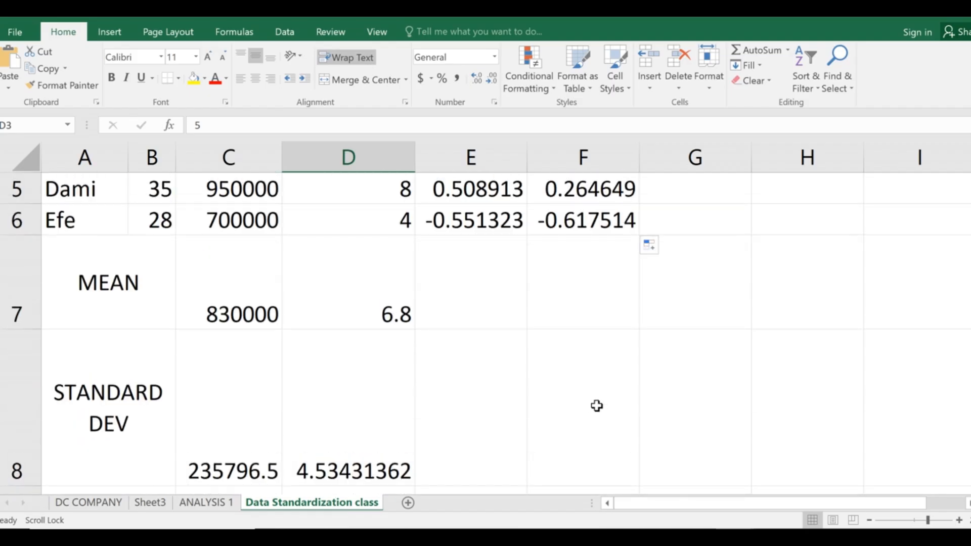
{"action": "scroll", "coordinate": [597, 404], "scroll_direction": "down", "scroll_amount": 2}
{"action": "scroll", "coordinate": [596, 398], "scroll_direction": "up", "scroll_amount": 4}
{"action": "scroll", "coordinate": [597, 396], "scroll_direction": "down", "scroll_amount": 2}
{"action": "scroll", "coordinate": [600, 393], "scroll_direction": "up", "scroll_amount": 2}
{"action": "scroll", "coordinate": [600, 393], "scroll_direction": "down", "scroll_amount": 4}
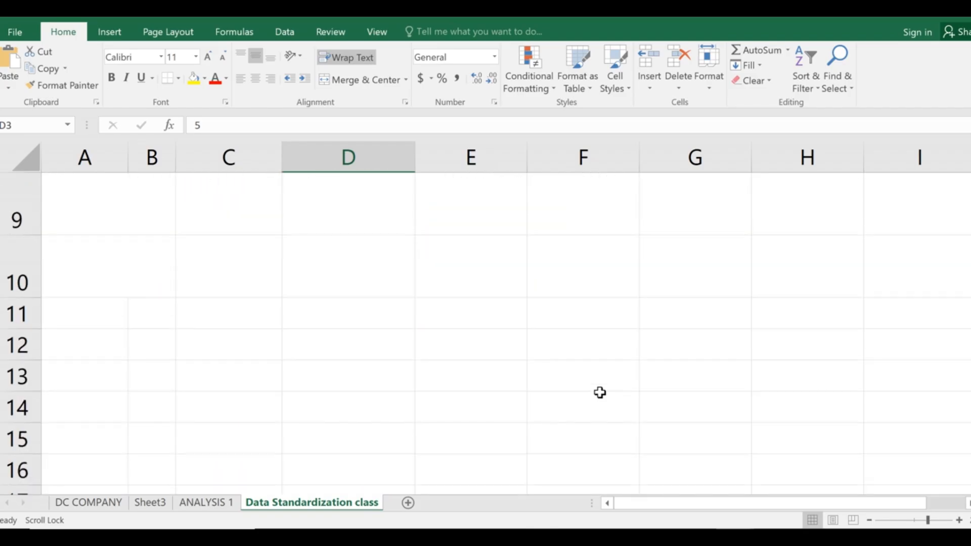
{"action": "scroll", "coordinate": [600, 392], "scroll_direction": "up", "scroll_amount": 2}
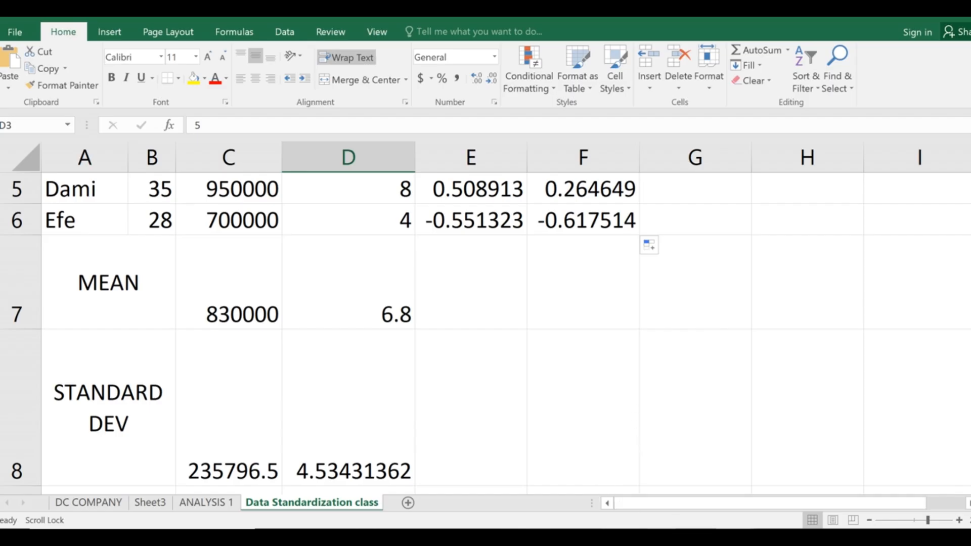
{"action": "left_click", "coordinate": [666, 534]}
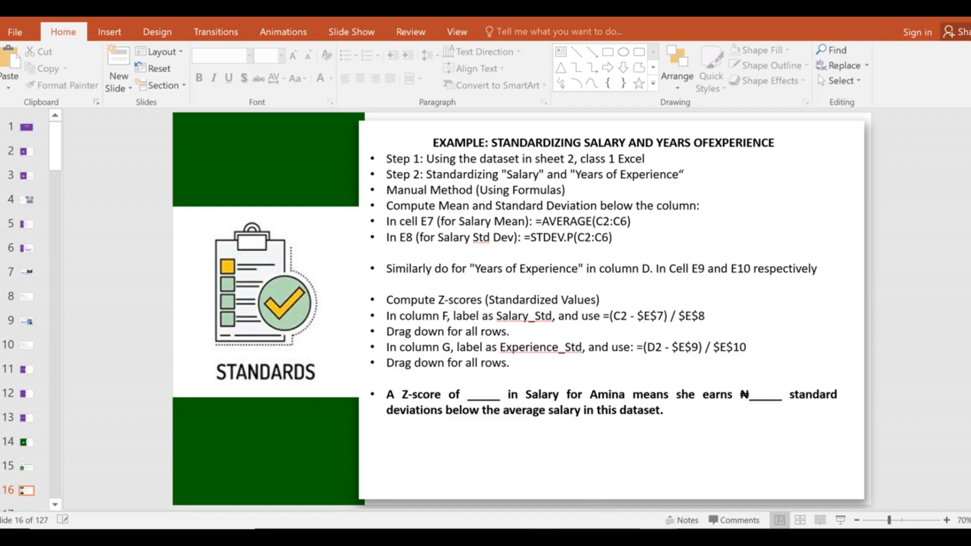
{"action": "key", "text": "alt+Tab"}
{"action": "scroll", "coordinate": [413, 373], "scroll_direction": "up", "scroll_amount": 2}
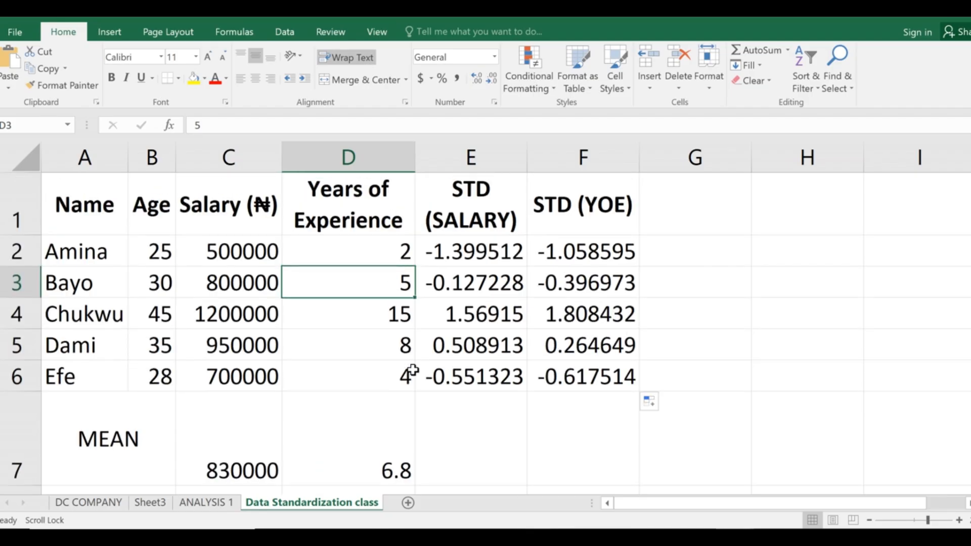
{"action": "scroll", "coordinate": [413, 370], "scroll_direction": "down", "scroll_amount": 1}
{"action": "scroll", "coordinate": [413, 369], "scroll_direction": "down", "scroll_amount": 2}
{"action": "scroll", "coordinate": [414, 370], "scroll_direction": "up", "scroll_amount": 2}
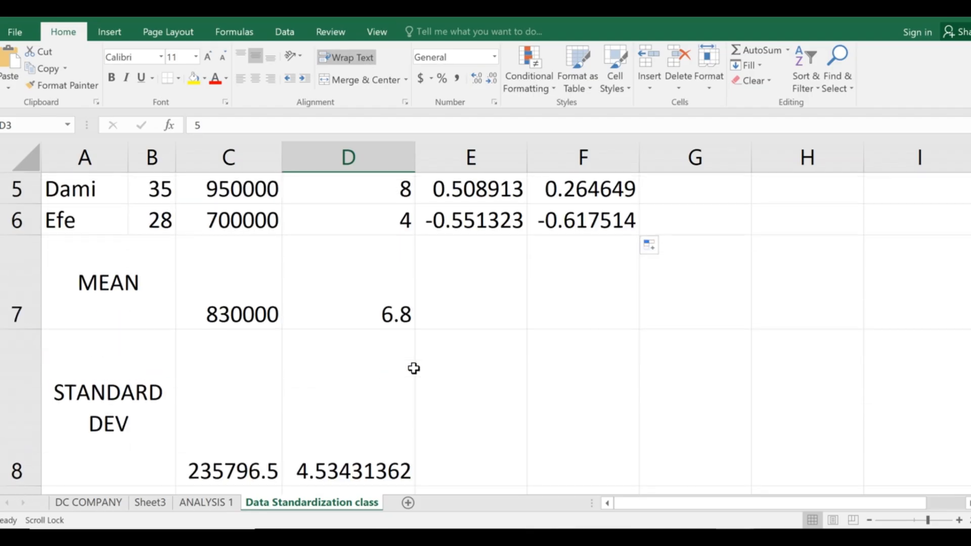
{"action": "scroll", "coordinate": [414, 369], "scroll_direction": "up", "scroll_amount": 2}
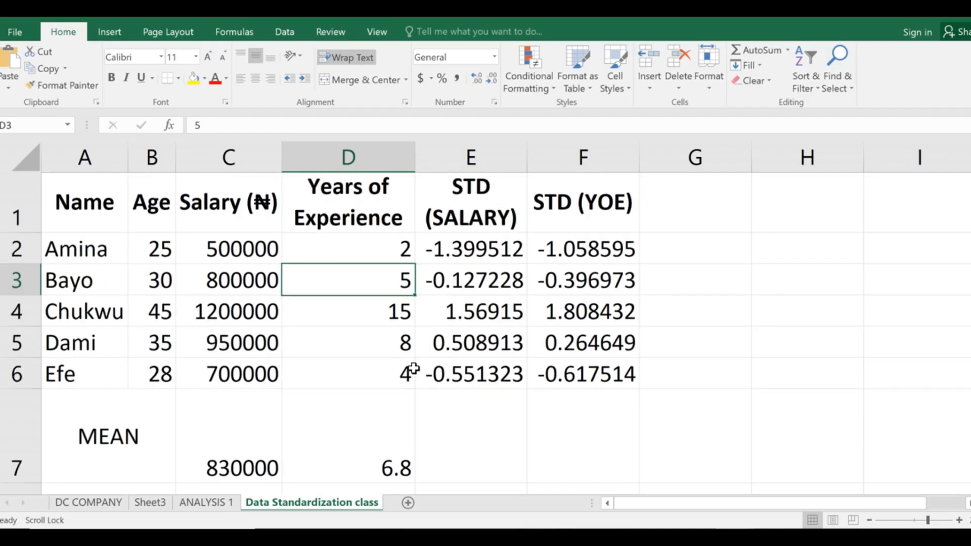
{"action": "scroll", "coordinate": [414, 369], "scroll_direction": "down", "scroll_amount": 2}
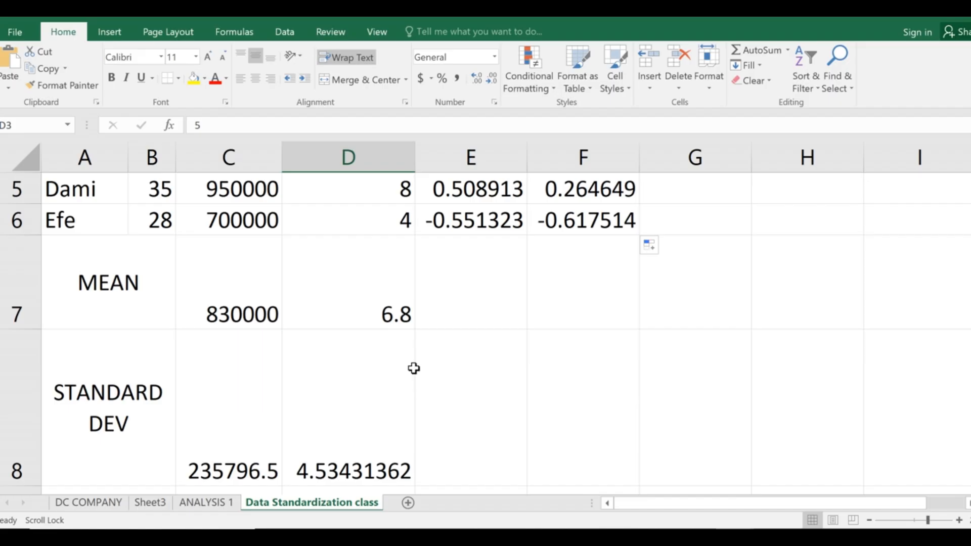
{"action": "scroll", "coordinate": [436, 356], "scroll_direction": "up", "scroll_amount": 2}
{"action": "scroll", "coordinate": [437, 357], "scroll_direction": "down", "scroll_amount": 2}
{"action": "scroll", "coordinate": [425, 381], "scroll_direction": "up", "scroll_amount": 2}
{"action": "scroll", "coordinate": [430, 373], "scroll_direction": "down", "scroll_amount": 2}
{"action": "scroll", "coordinate": [429, 373], "scroll_direction": "down", "scroll_amount": 1}
{"action": "scroll", "coordinate": [429, 373], "scroll_direction": "up", "scroll_amount": 3}
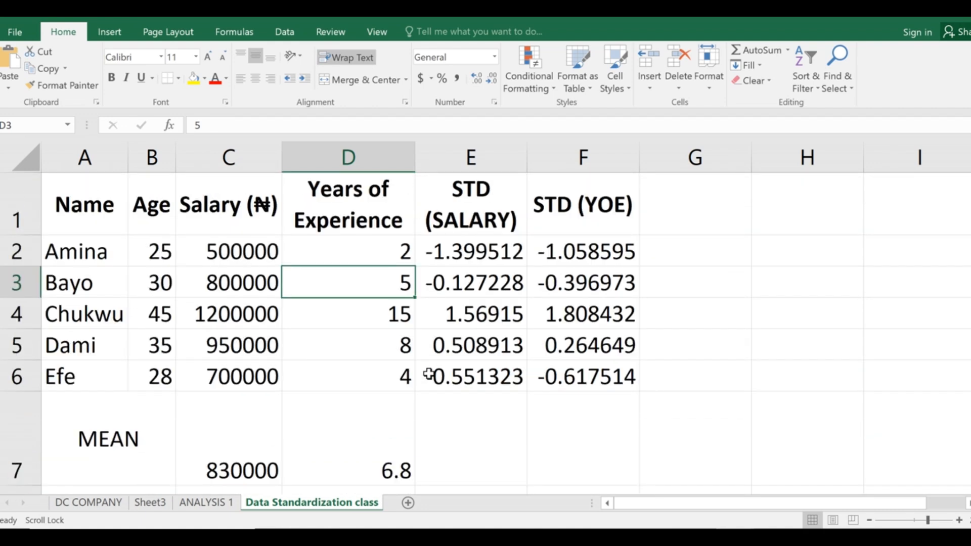
{"action": "scroll", "coordinate": [429, 374], "scroll_direction": "down", "scroll_amount": 2}
{"action": "scroll", "coordinate": [430, 374], "scroll_direction": "up", "scroll_amount": 2}
{"action": "scroll", "coordinate": [430, 374], "scroll_direction": "down", "scroll_amount": 4}
{"action": "scroll", "coordinate": [429, 373], "scroll_direction": "up", "scroll_amount": 3}
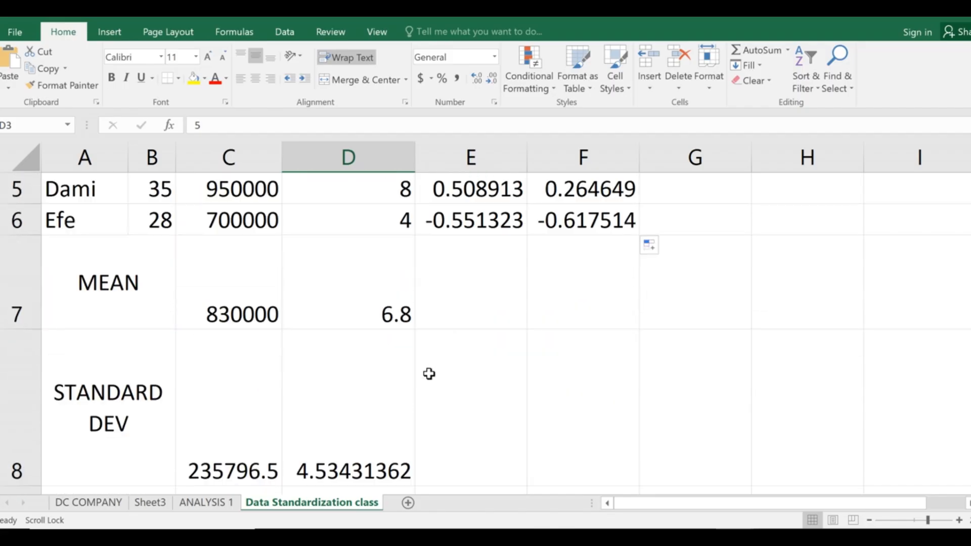
{"action": "scroll", "coordinate": [429, 374], "scroll_direction": "up", "scroll_amount": 2}
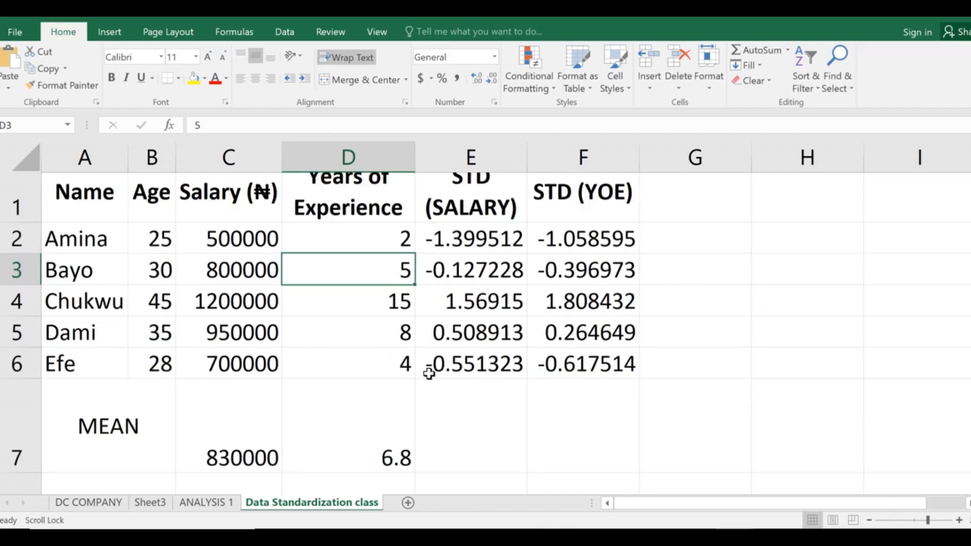
{"action": "scroll", "coordinate": [430, 374], "scroll_direction": "down", "scroll_amount": 2}
{"action": "scroll", "coordinate": [429, 373], "scroll_direction": "up", "scroll_amount": 2}
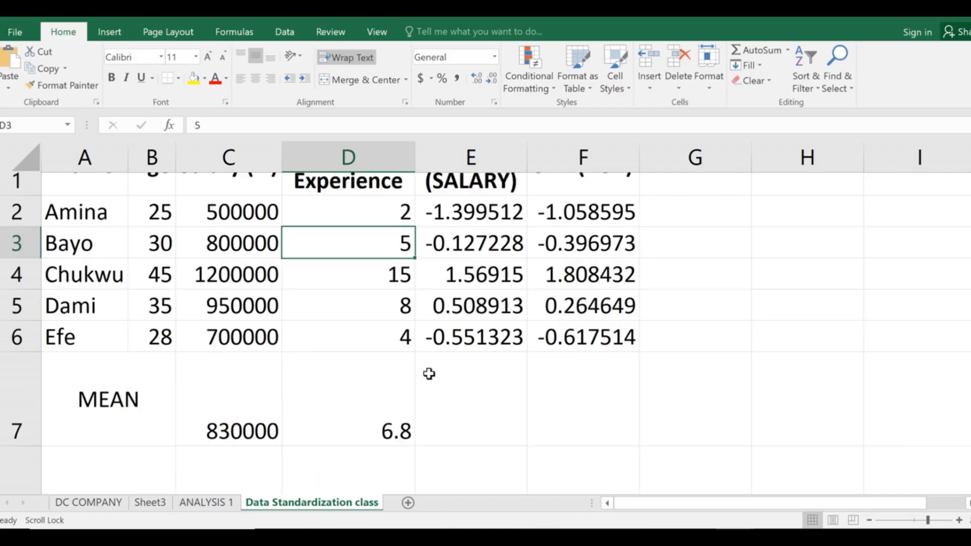
{"action": "scroll", "coordinate": [428, 365], "scroll_direction": "down", "scroll_amount": 2}
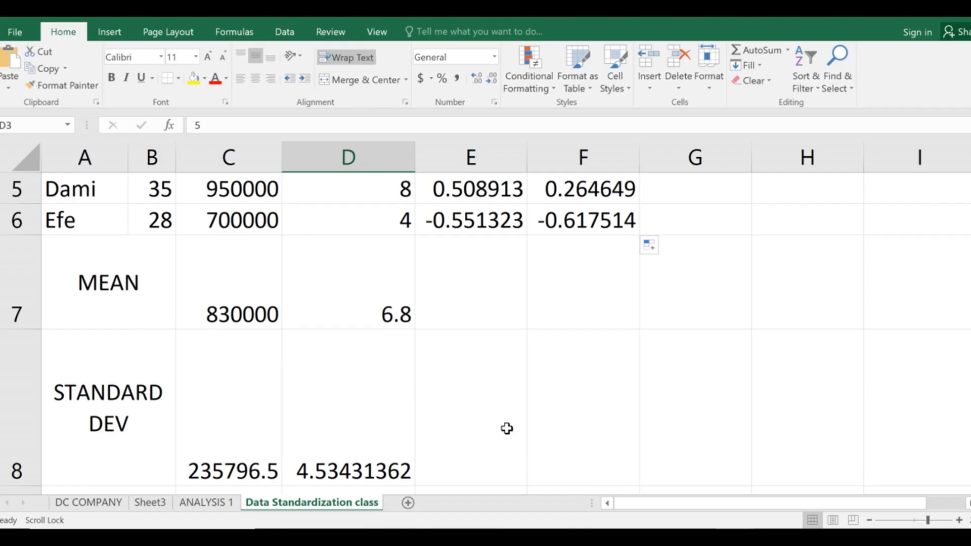
{"action": "key", "text": "alt+Tab"}
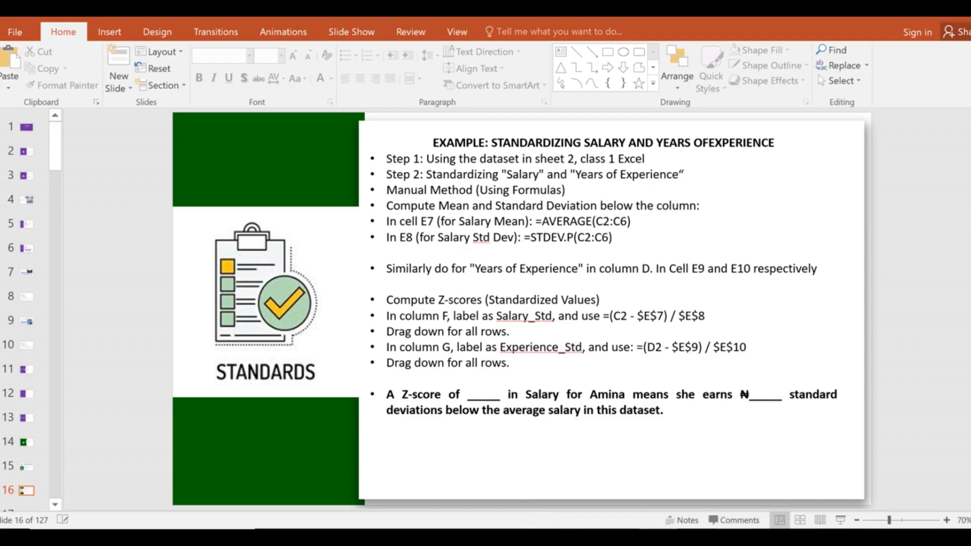
{"action": "left_click", "coordinate": [794, 475]}
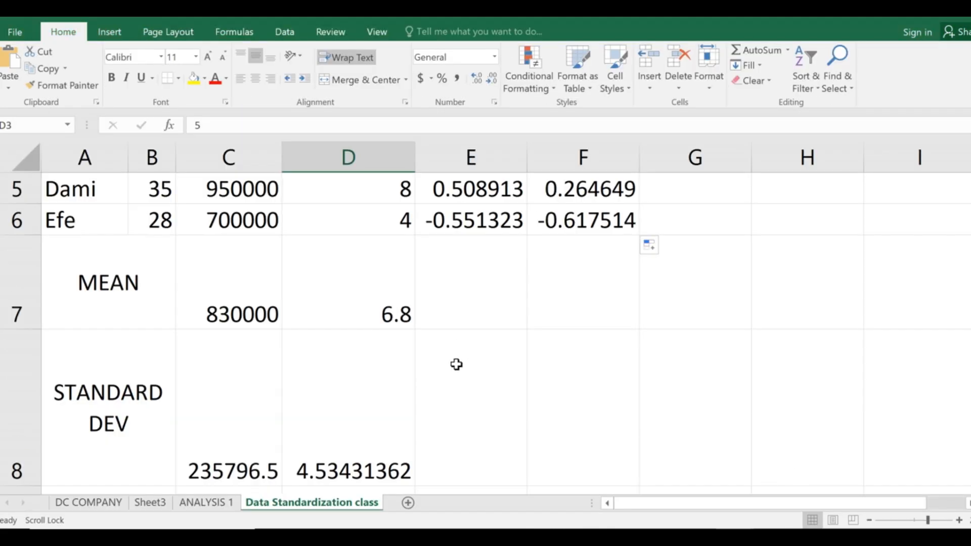
{"action": "scroll", "coordinate": [459, 362], "scroll_direction": "down", "scroll_amount": 2}
{"action": "key", "text": "alt+Tab"}
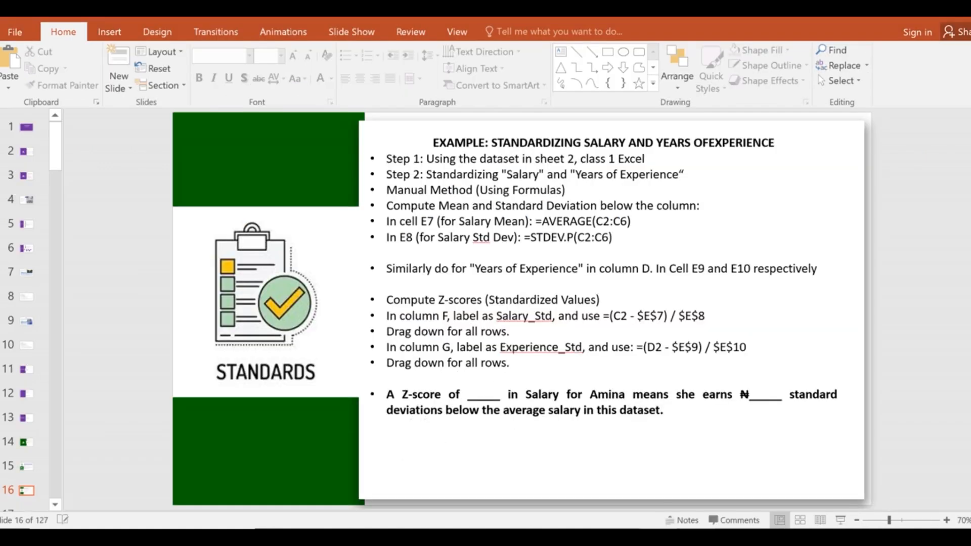
{"action": "key", "text": "alt+Tab"}
{"action": "scroll", "coordinate": [184, 405], "scroll_direction": "up", "scroll_amount": 2}
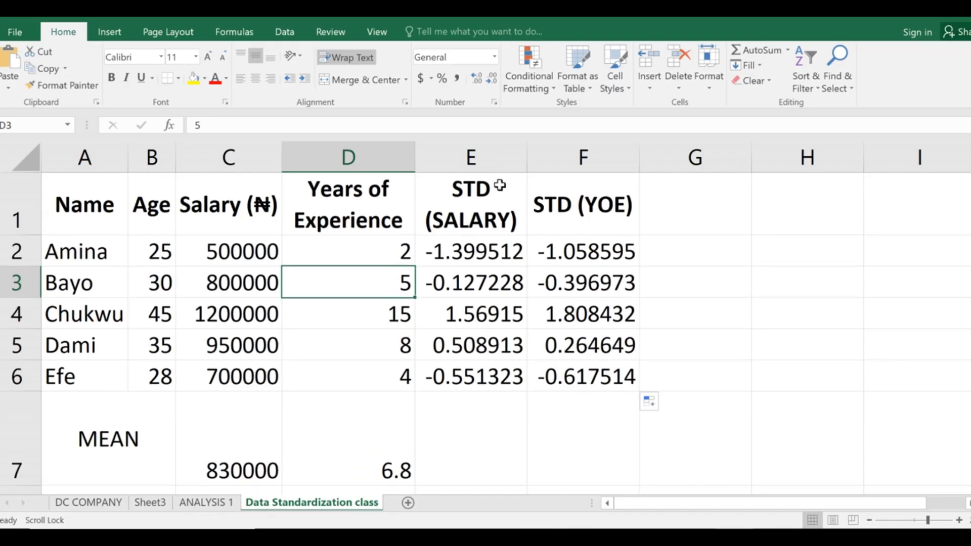
{"action": "left_click", "coordinate": [469, 253]}
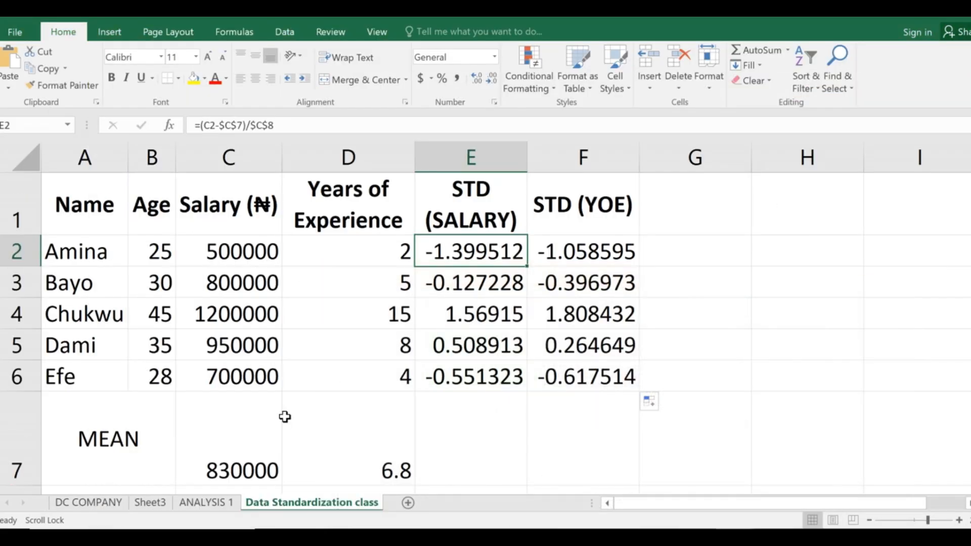
{"action": "scroll", "coordinate": [273, 384], "scroll_direction": "down", "scroll_amount": 2}
{"action": "left_click", "coordinate": [238, 418]}
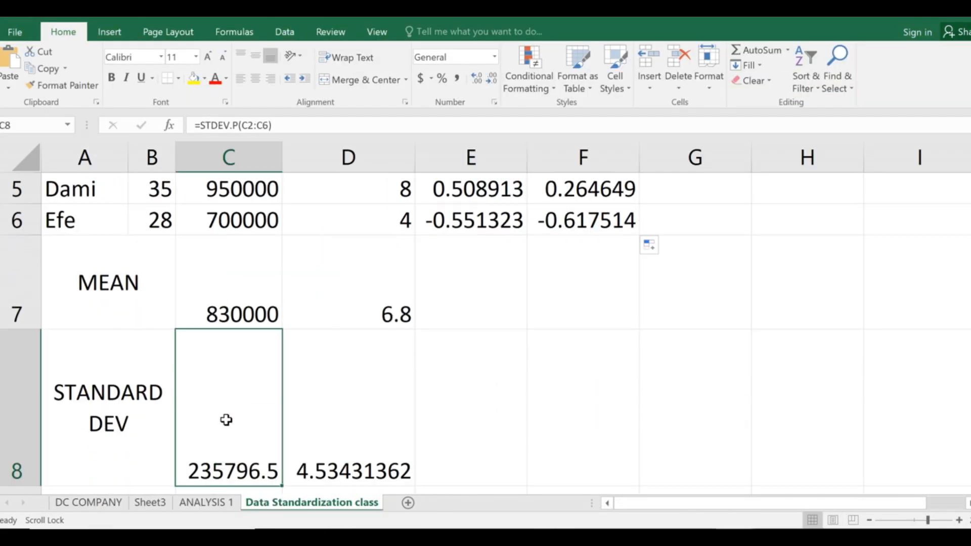
{"action": "scroll", "coordinate": [284, 354], "scroll_direction": "up", "scroll_amount": 2}
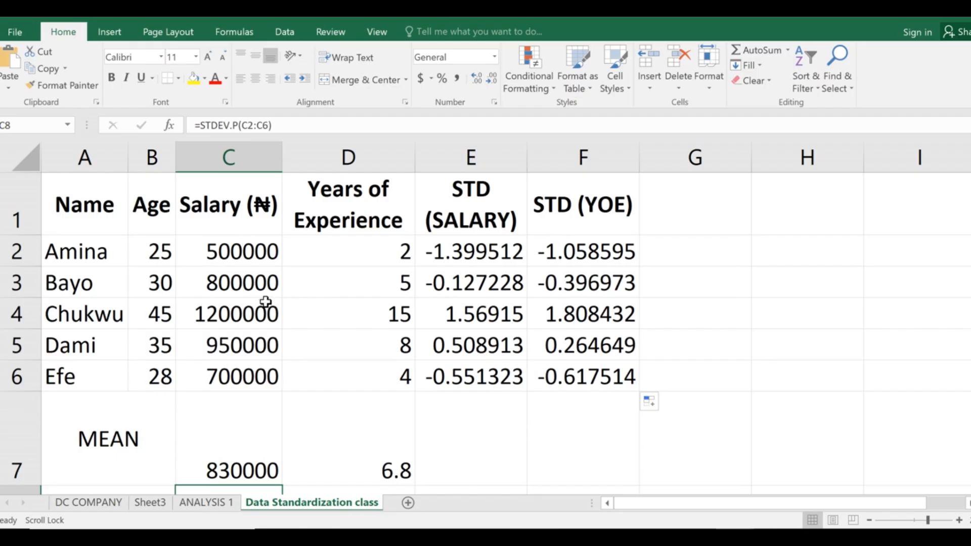
{"action": "scroll", "coordinate": [253, 354], "scroll_direction": "down", "scroll_amount": 3}
{"action": "scroll", "coordinate": [232, 254], "scroll_direction": "up", "scroll_amount": 2}
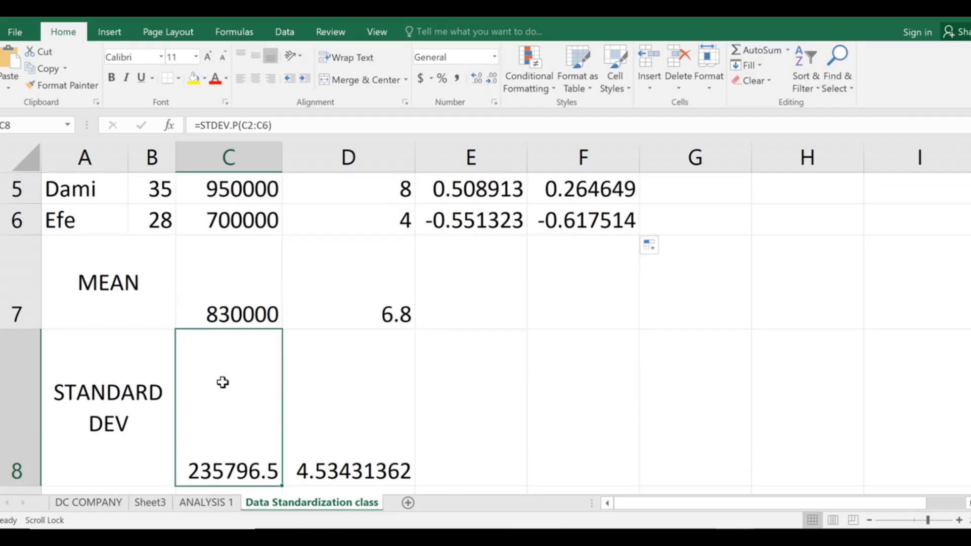
{"action": "left_click", "coordinate": [204, 278]}
{"action": "left_click", "coordinate": [228, 413]}
{"action": "key", "text": "alt+Tab"}
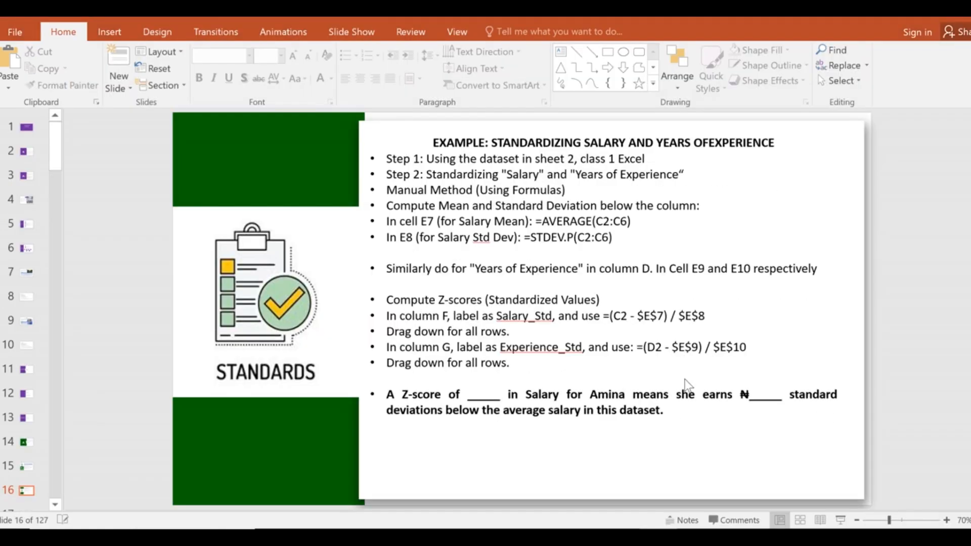
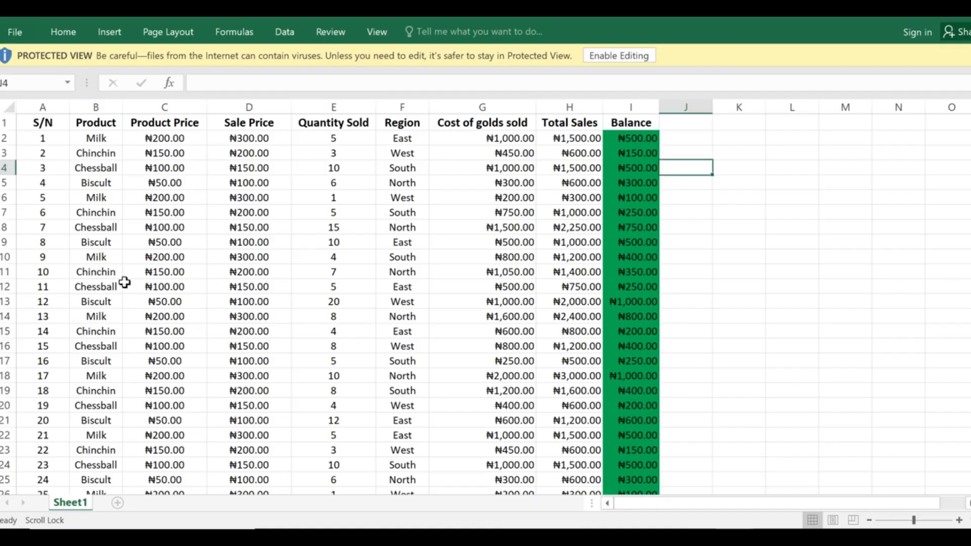
Select columns E (Quantity Sold) and G (Cost of golds sold) together, then dismiss the Google Meet call-ending notice.
{"action": "left_click", "coordinate": [114, 271]}
{"action": "scroll", "coordinate": [123, 275], "scroll_direction": "down", "scroll_amount": 1}
{"action": "scroll", "coordinate": [123, 275], "scroll_direction": "down", "scroll_amount": 14}
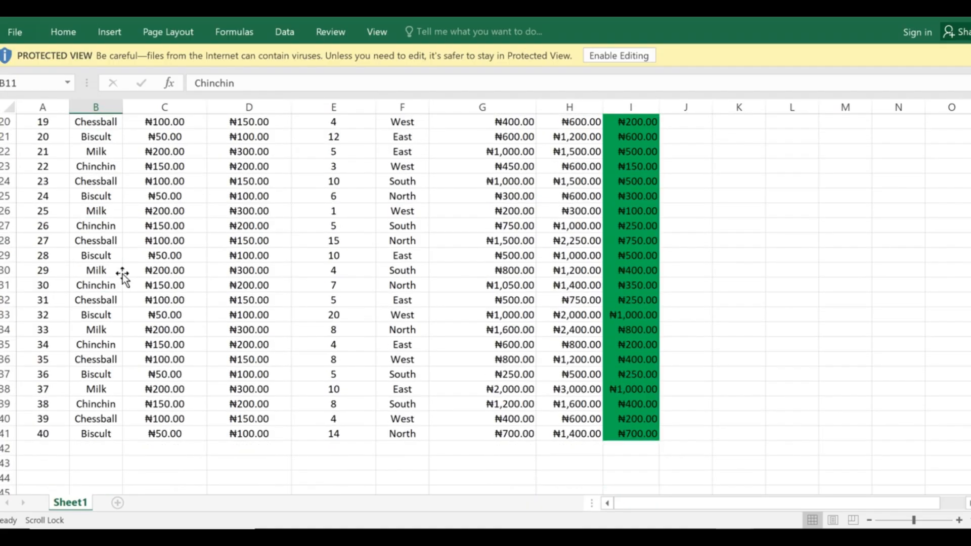
{"action": "scroll", "coordinate": [122, 274], "scroll_direction": "up", "scroll_amount": 4}
{"action": "scroll", "coordinate": [120, 279], "scroll_direction": "up", "scroll_amount": 11}
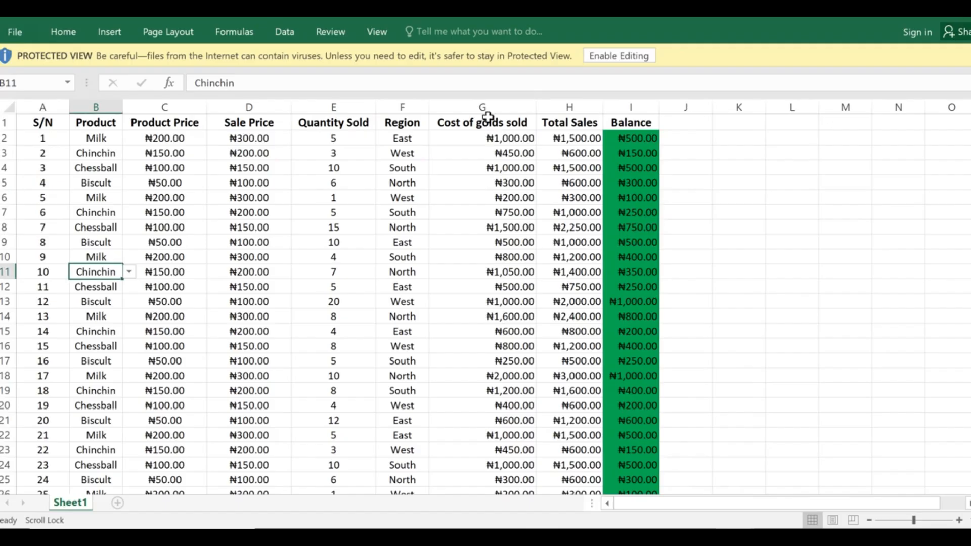
{"action": "left_click", "coordinate": [484, 106]}
{"action": "left_click", "coordinate": [334, 106]}
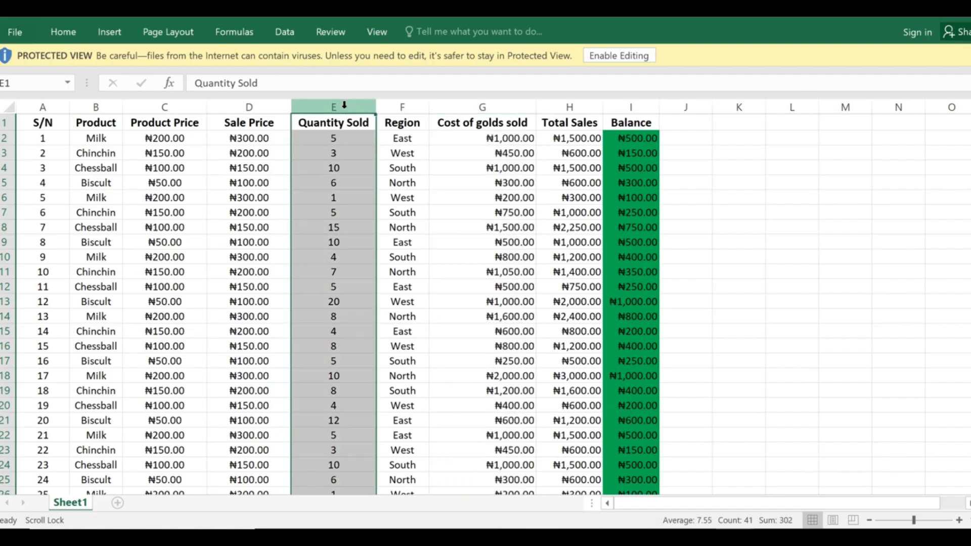
{"action": "left_click", "coordinate": [482, 106], "text": "ctrl"}
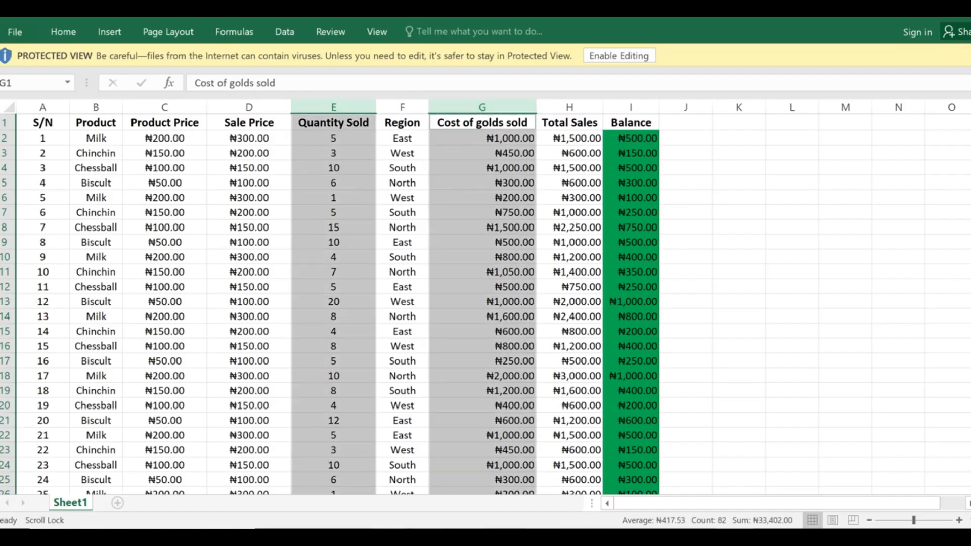
{"action": "left_click", "coordinate": [363, 494]}
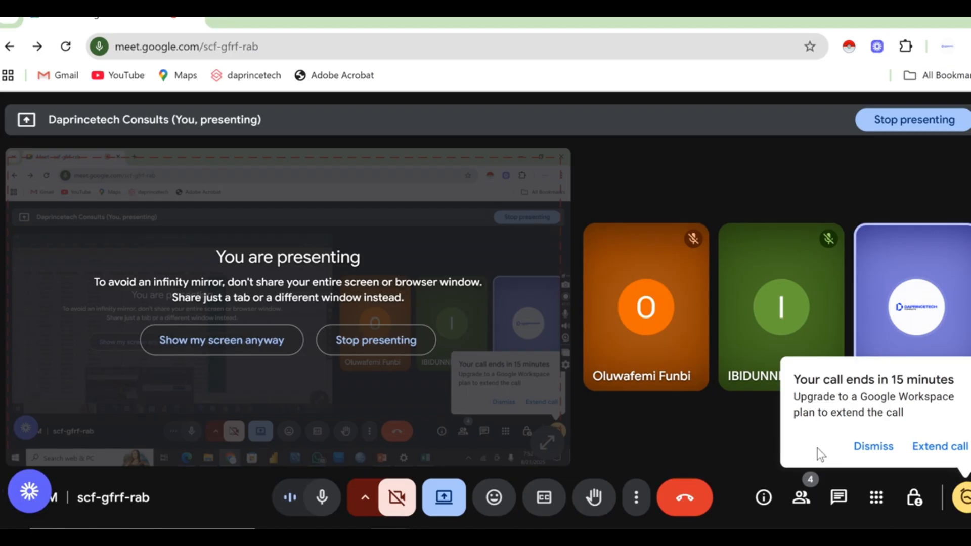
{"action": "left_click", "coordinate": [874, 446]}
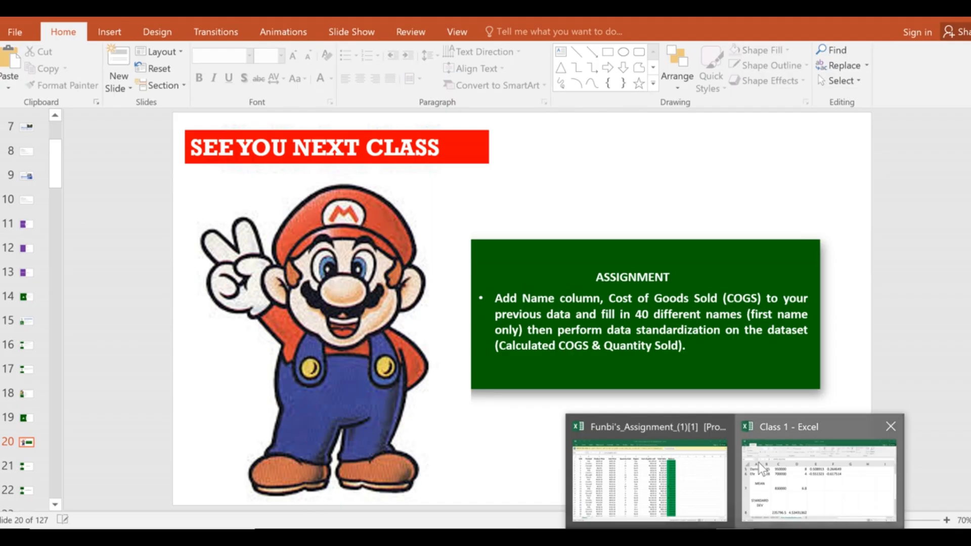
Bring the Excel product sales workbook back to the front from the taskbar.
{"action": "left_click", "coordinate": [819, 473]}
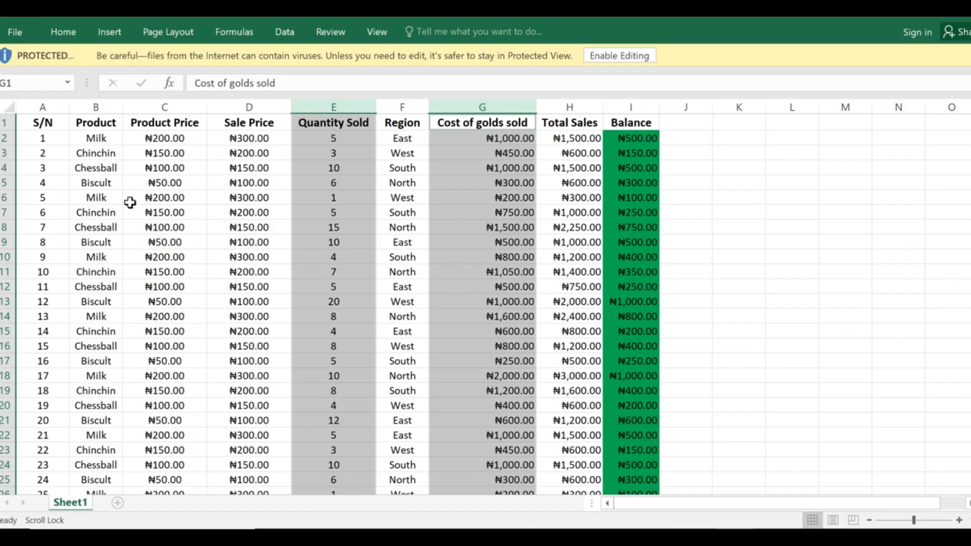
Try Enable Editing, acknowledge the file-not-found error, and reselect Cost of golds sold and Quantity Sold together.
{"action": "left_click", "coordinate": [32, 123]}
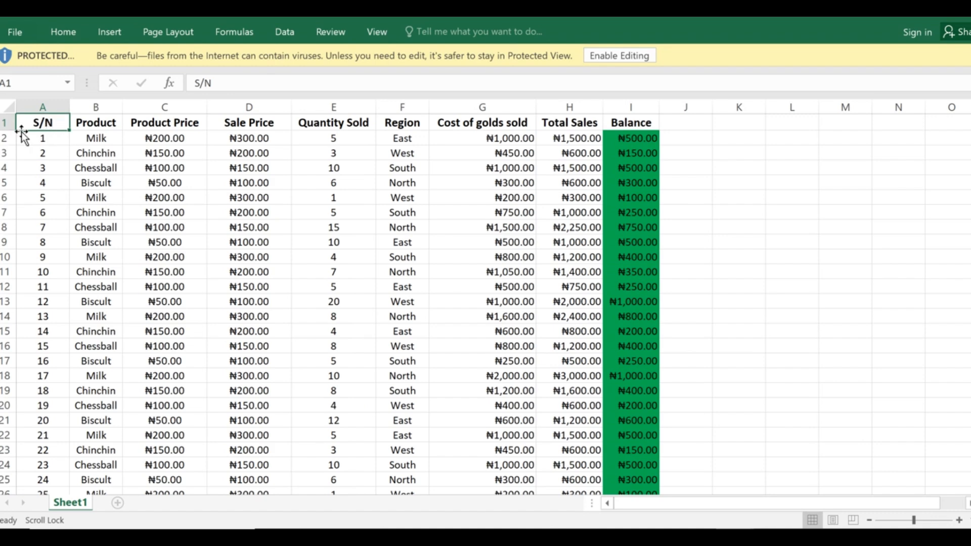
{"action": "left_click", "coordinate": [646, 56]}
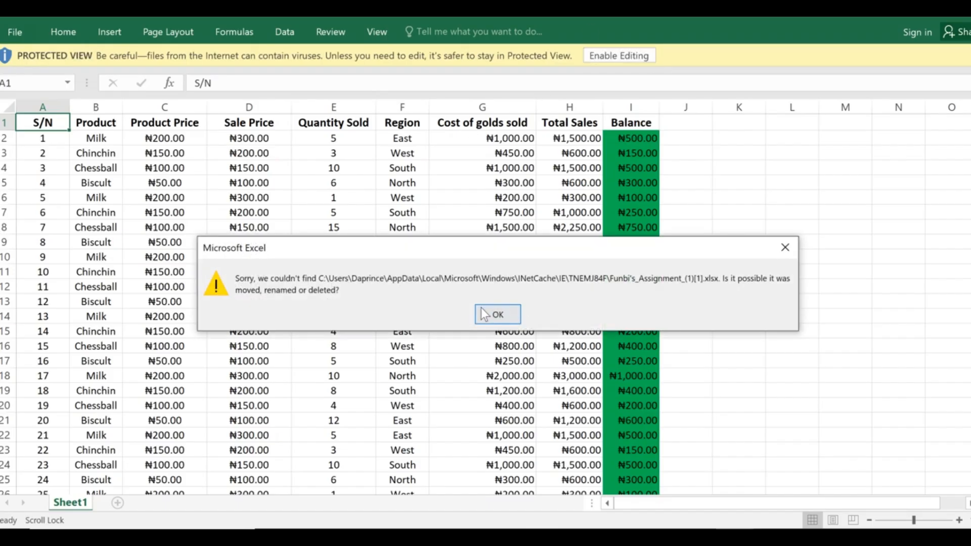
{"action": "left_click", "coordinate": [480, 315]}
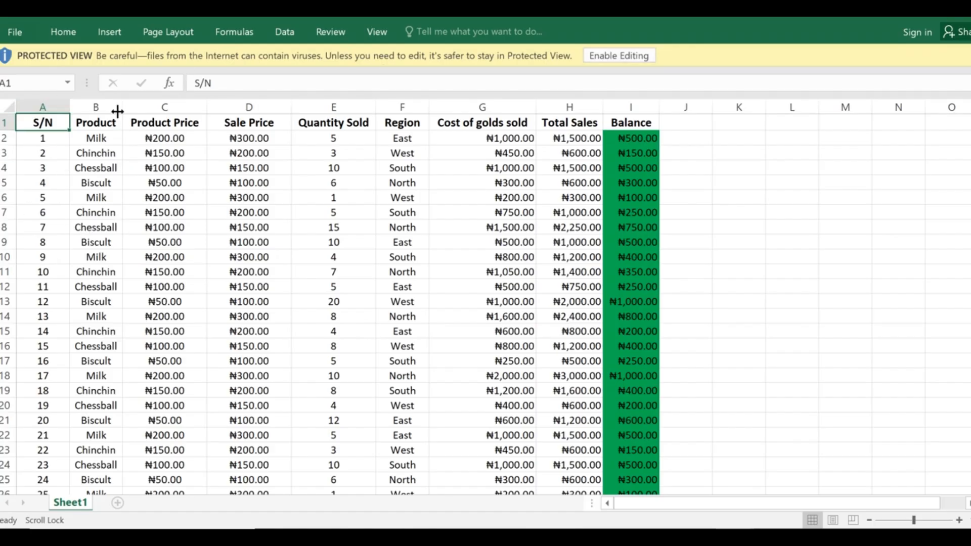
{"action": "left_click", "coordinate": [487, 107]}
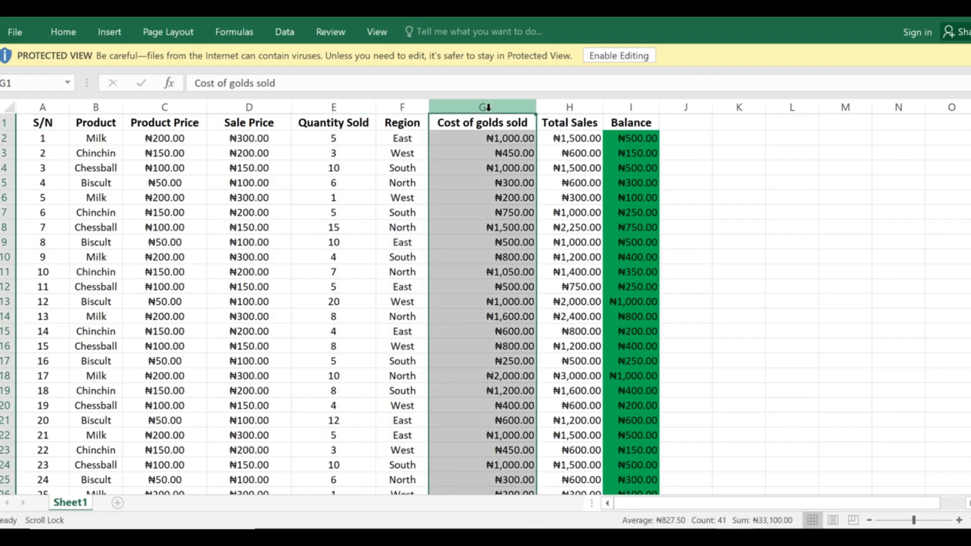
{"action": "left_click", "coordinate": [317, 107], "text": "ctrl"}
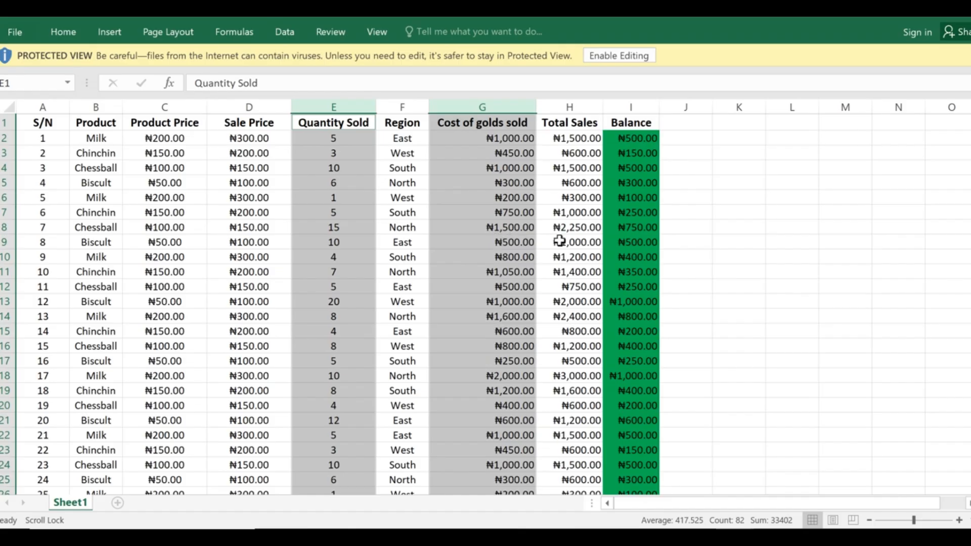
Clear the column selection and check the empty cells J1 and K1 beside the Balance header.
{"action": "scroll", "coordinate": [495, 293], "scroll_direction": "down", "scroll_amount": 13}
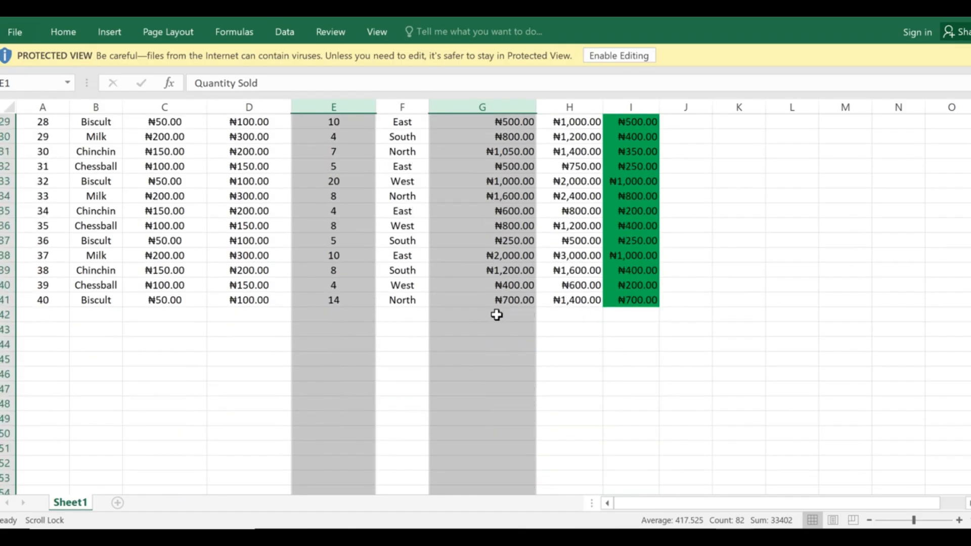
{"action": "scroll", "coordinate": [281, 357], "scroll_direction": "up", "scroll_amount": 3}
{"action": "left_click", "coordinate": [130, 310]}
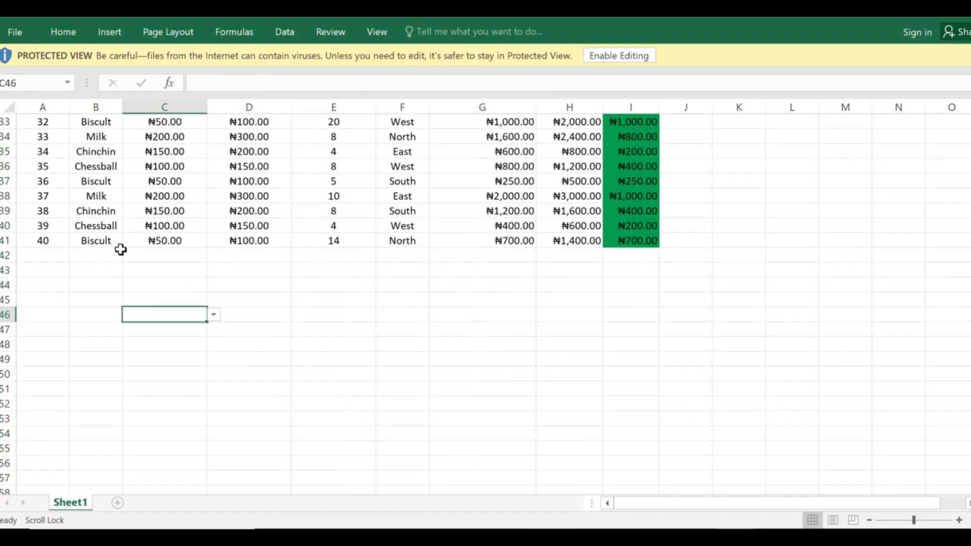
{"action": "left_click", "coordinate": [119, 253]}
{"action": "scroll", "coordinate": [709, 310], "scroll_direction": "up", "scroll_amount": 2}
{"action": "scroll", "coordinate": [709, 310], "scroll_direction": "up", "scroll_amount": 9}
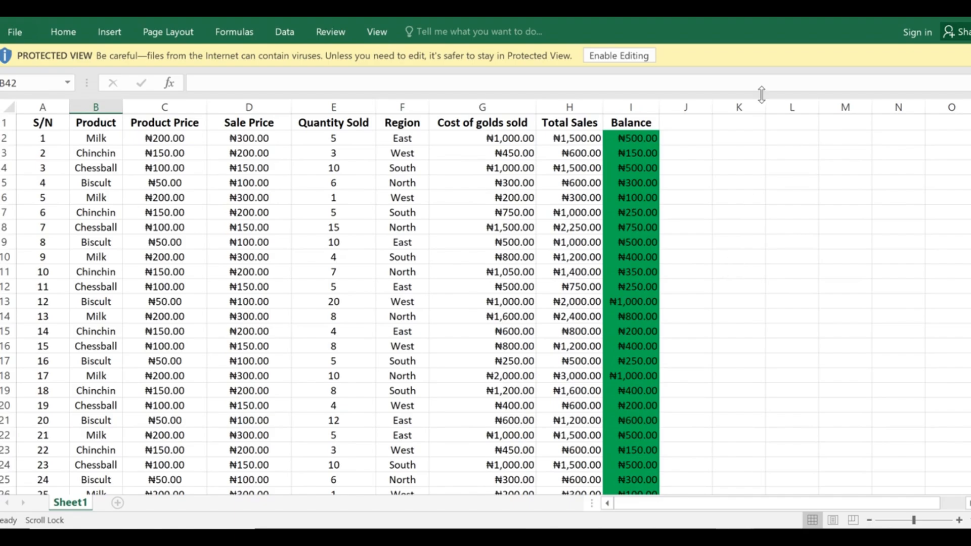
{"action": "left_click", "coordinate": [750, 124]}
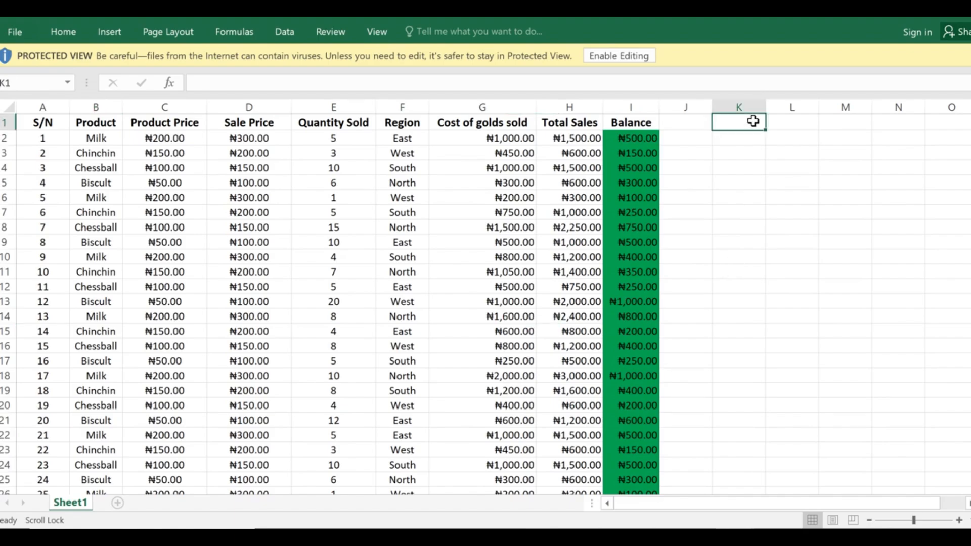
{"action": "left_click", "coordinate": [680, 123]}
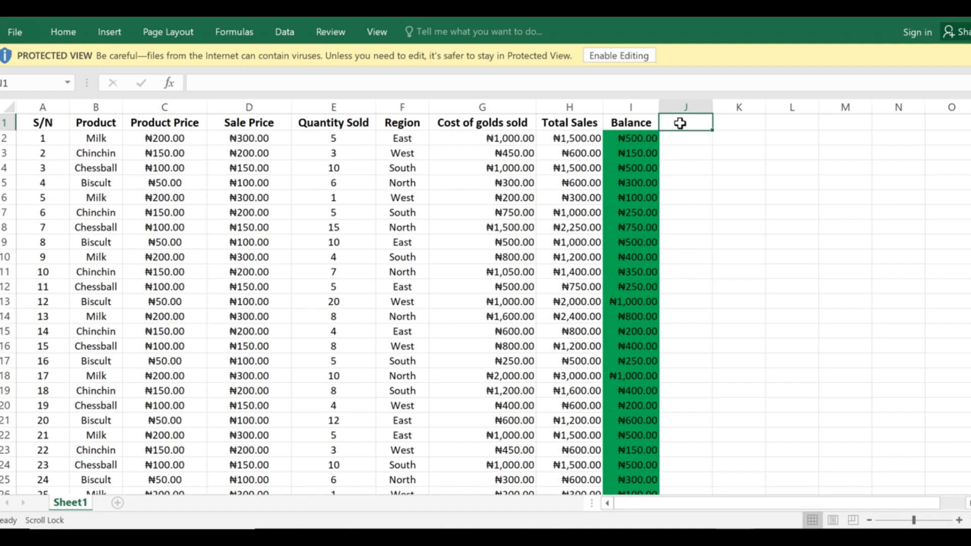
{"action": "scroll", "coordinate": [609, 210], "scroll_direction": "down", "scroll_amount": 7}
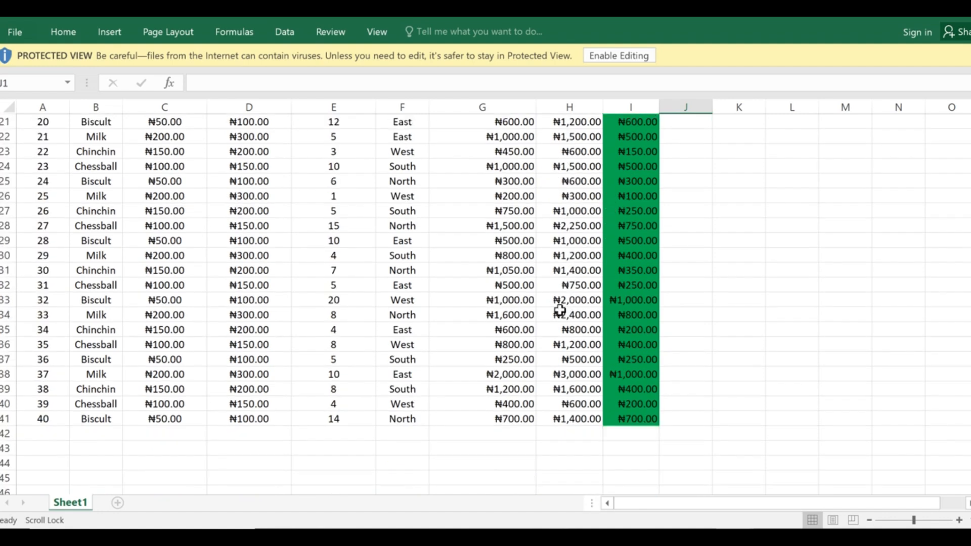
Check the empty cells A42 and A43 below the data, then settle on cell K1.
{"action": "left_click", "coordinate": [41, 433]}
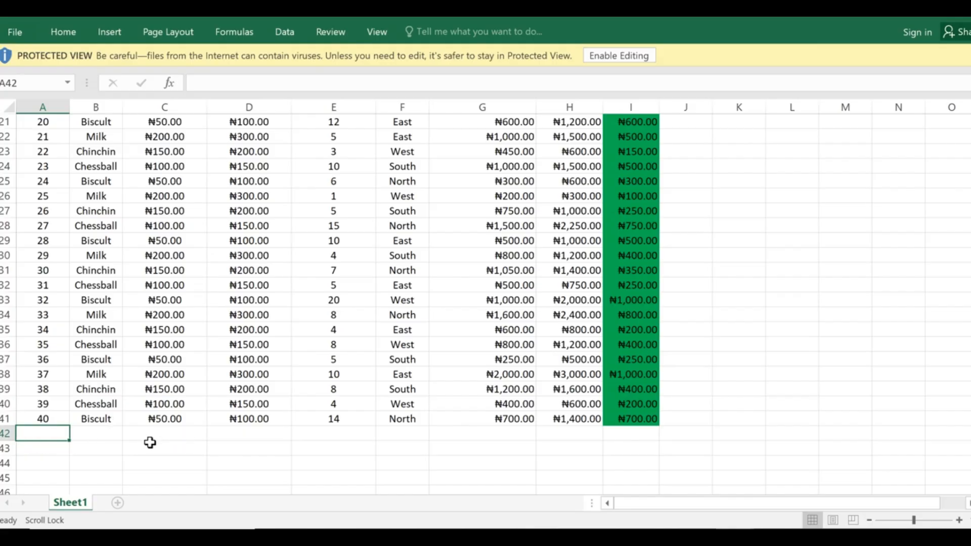
{"action": "left_click", "coordinate": [35, 448]}
{"action": "scroll", "coordinate": [463, 379], "scroll_direction": "up", "scroll_amount": 7}
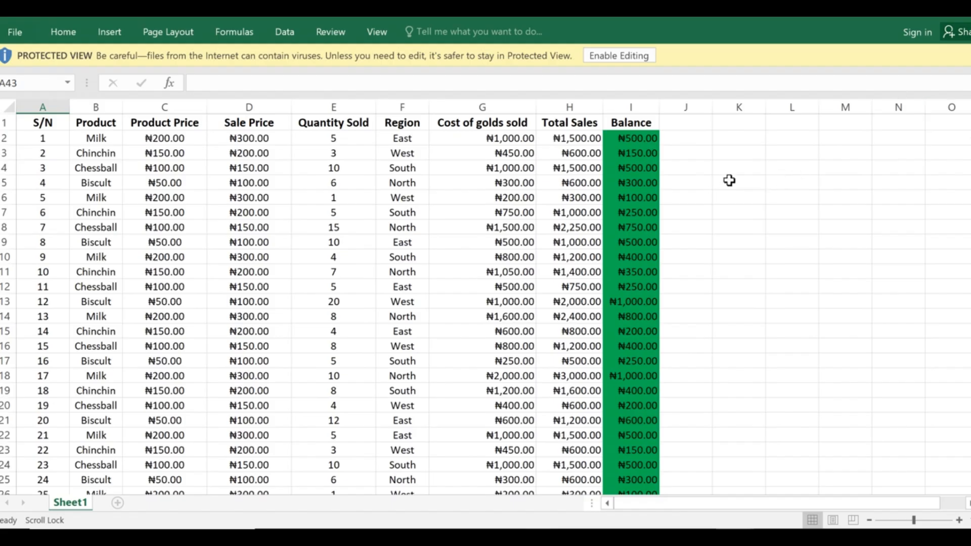
{"action": "left_click", "coordinate": [686, 119]}
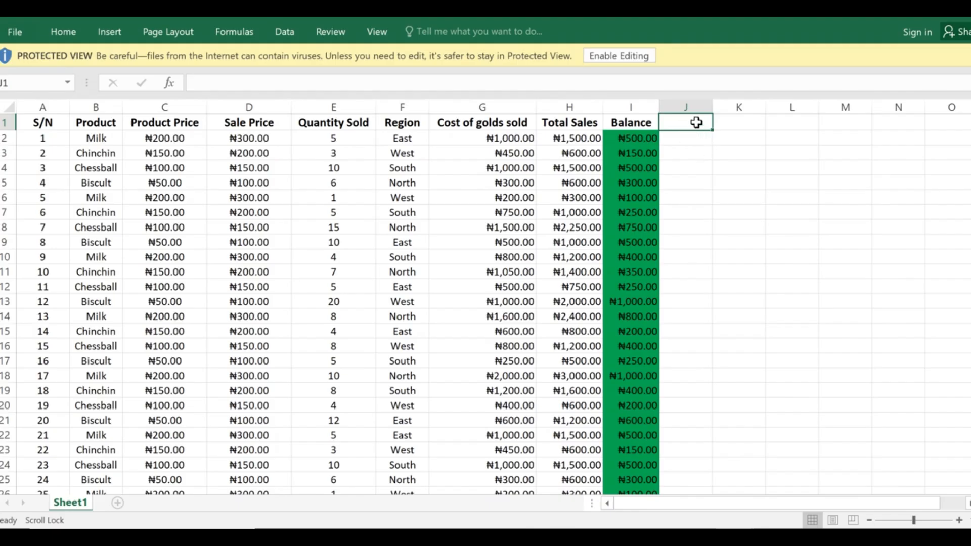
{"action": "left_click", "coordinate": [731, 122]}
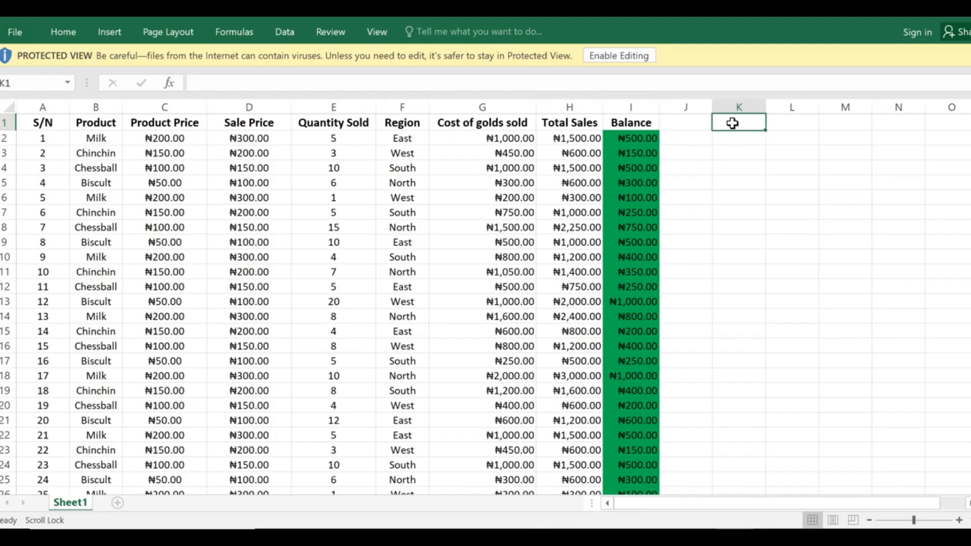
{"action": "left_click", "coordinate": [696, 122]}
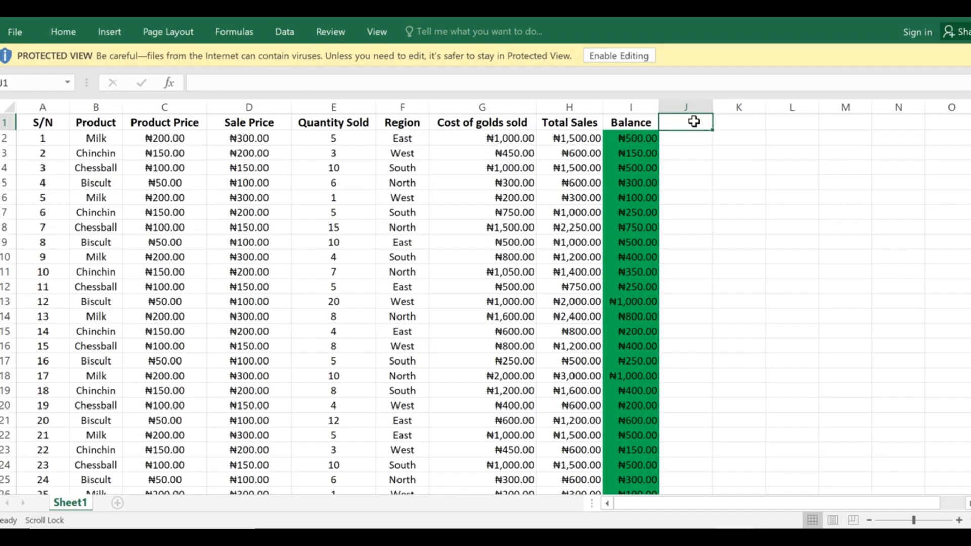
{"action": "left_click", "coordinate": [771, 122]}
{"action": "left_click", "coordinate": [744, 119]}
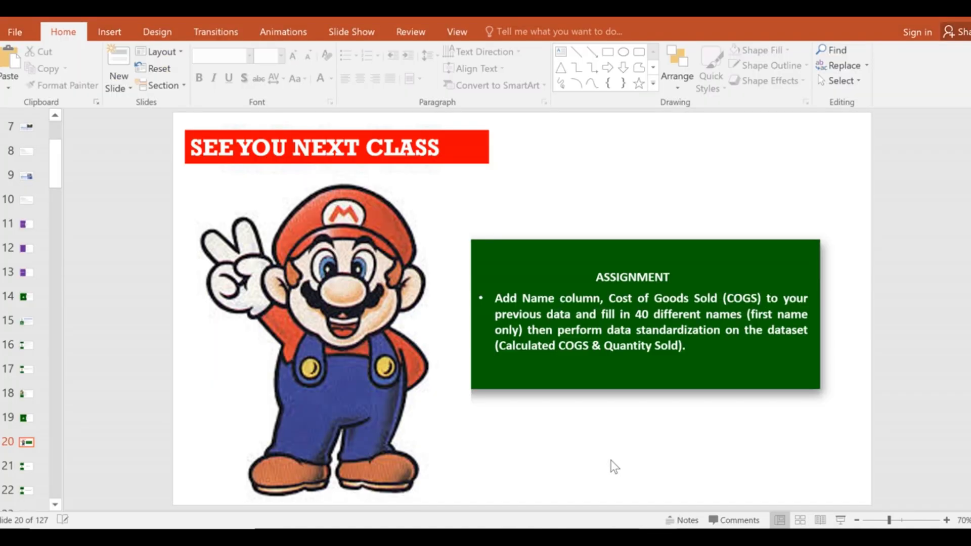
Scroll up and down through the presentation's slide thumbnails.
{"action": "scroll", "coordinate": [614, 466], "scroll_direction": "down", "scroll_amount": 1}
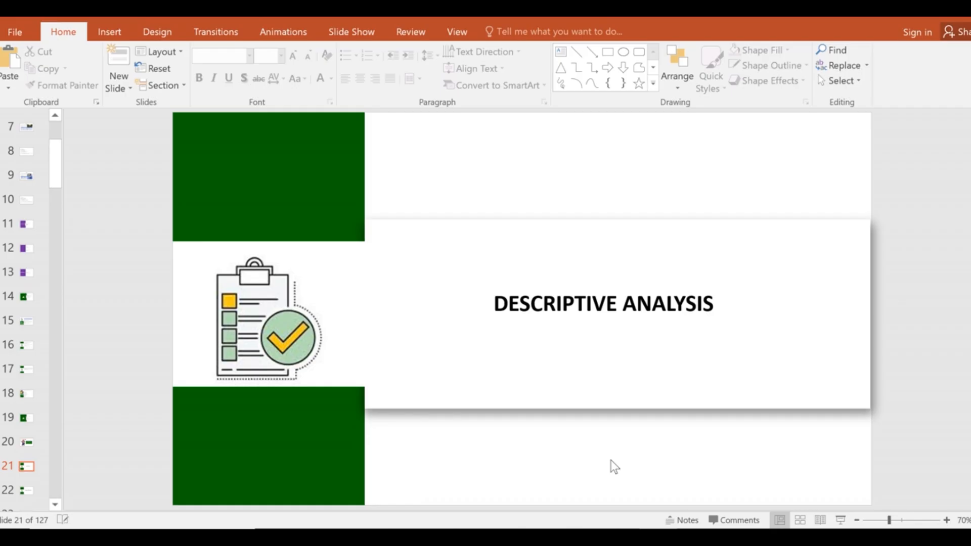
{"action": "scroll", "coordinate": [614, 466], "scroll_direction": "down", "scroll_amount": 1}
{"action": "scroll", "coordinate": [611, 460], "scroll_direction": "down", "scroll_amount": 1}
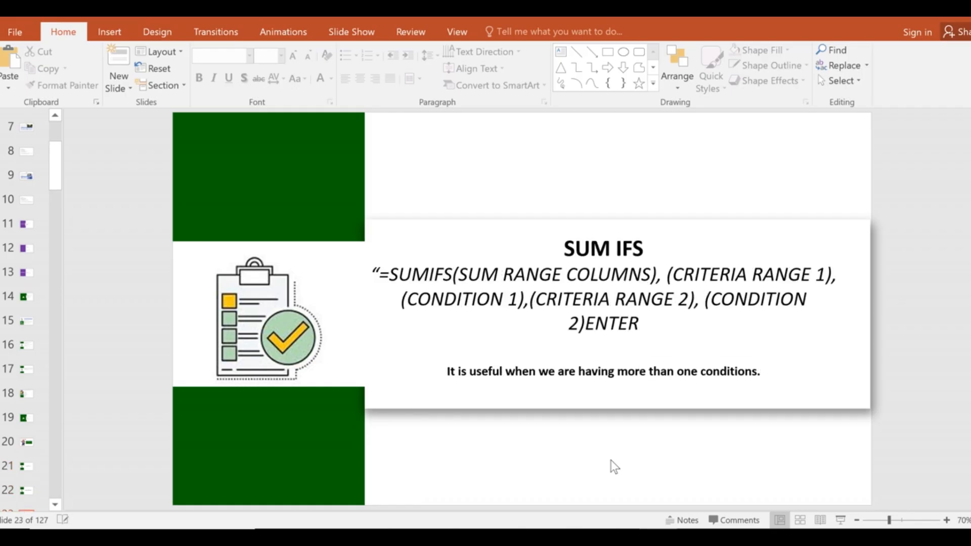
{"action": "scroll", "coordinate": [611, 461], "scroll_direction": "up", "scroll_amount": 2}
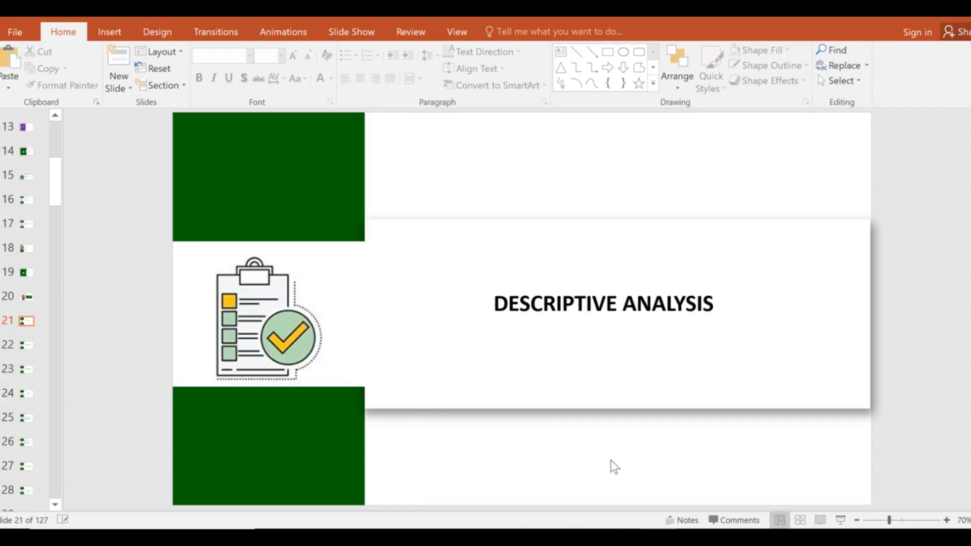
{"action": "scroll", "coordinate": [611, 461], "scroll_direction": "up", "scroll_amount": 1}
{"action": "scroll", "coordinate": [611, 461], "scroll_direction": "down", "scroll_amount": 4}
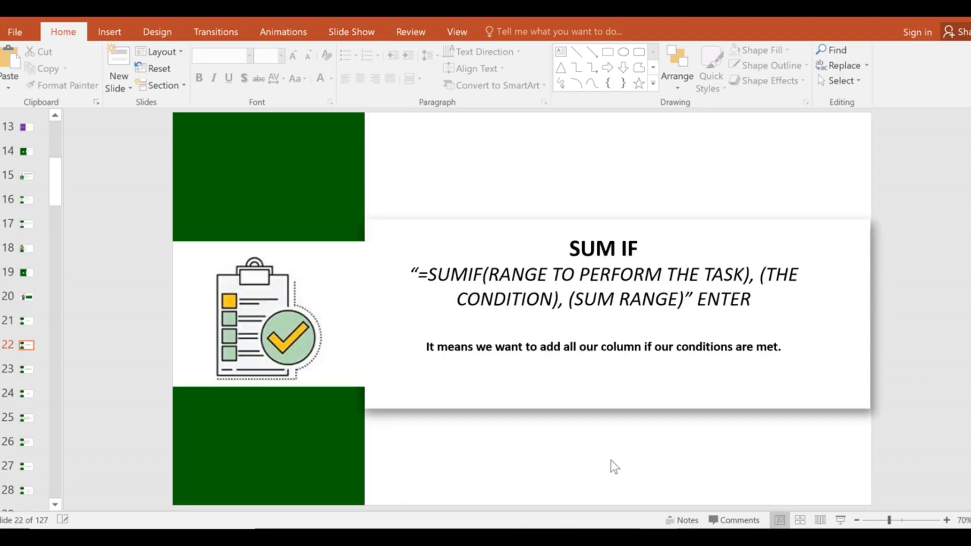
{"action": "scroll", "coordinate": [611, 461], "scroll_direction": "down", "scroll_amount": 1}
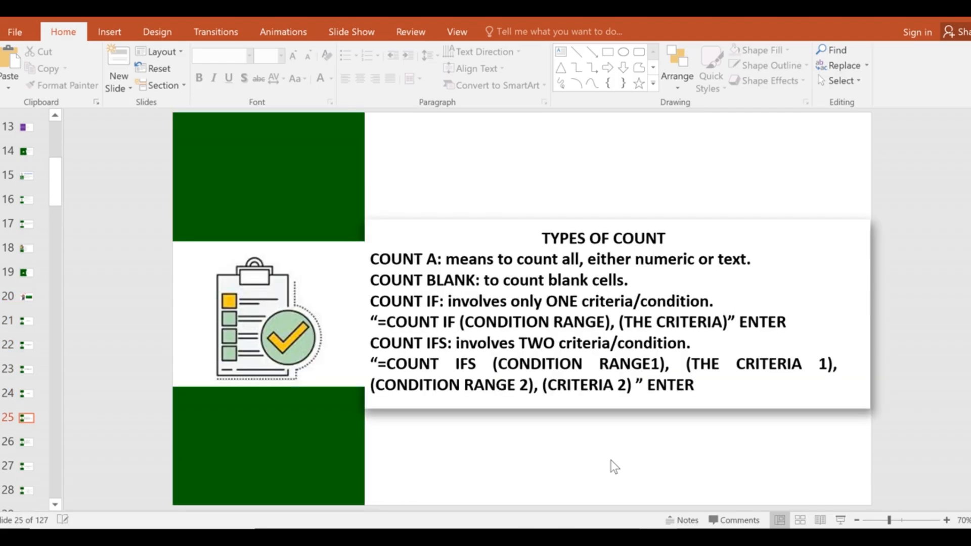
{"action": "scroll", "coordinate": [611, 461], "scroll_direction": "down", "scroll_amount": 1}
{"action": "scroll", "coordinate": [612, 461], "scroll_direction": "down", "scroll_amount": 6}
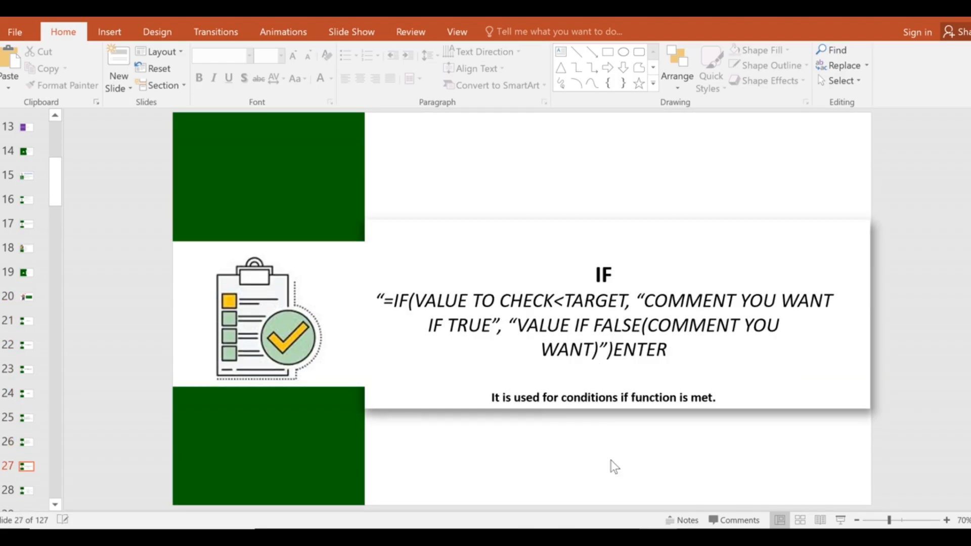
{"action": "scroll", "coordinate": [614, 466], "scroll_direction": "down", "scroll_amount": 1}
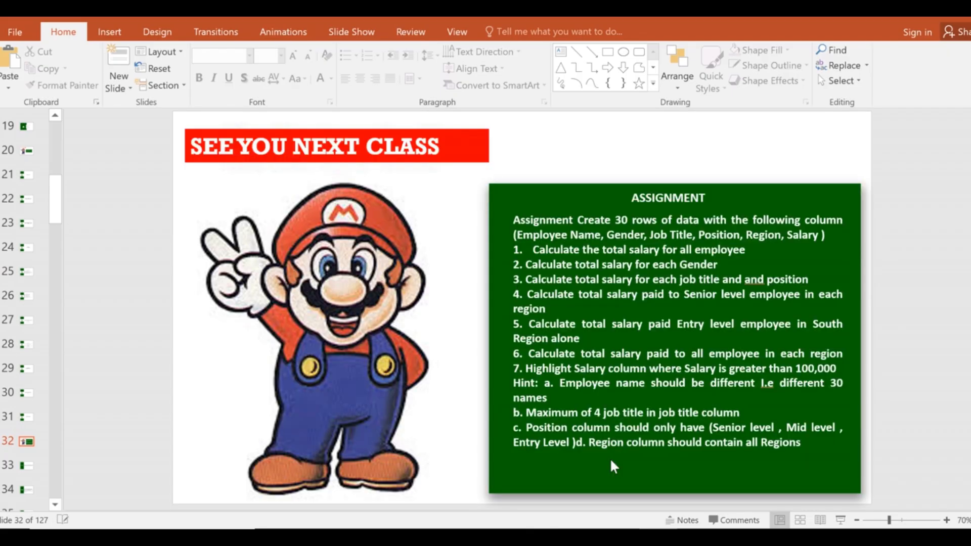
{"action": "scroll", "coordinate": [610, 461], "scroll_direction": "up", "scroll_amount": 4}
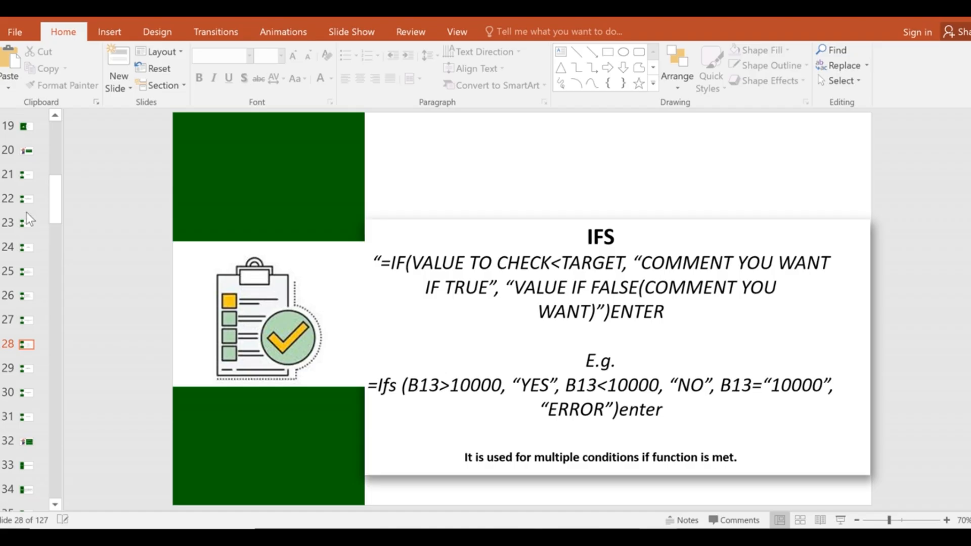
Step back from the SUM IF slide to slide 18, 'DATA CLEANING'.
{"action": "left_click", "coordinate": [22, 199]}
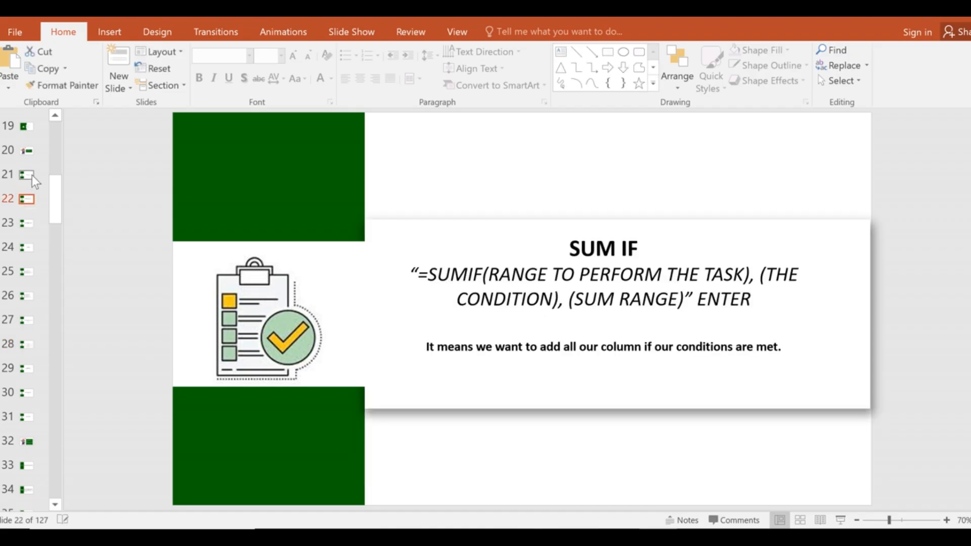
{"action": "left_click", "coordinate": [27, 178]}
{"action": "key", "text": "Up"}
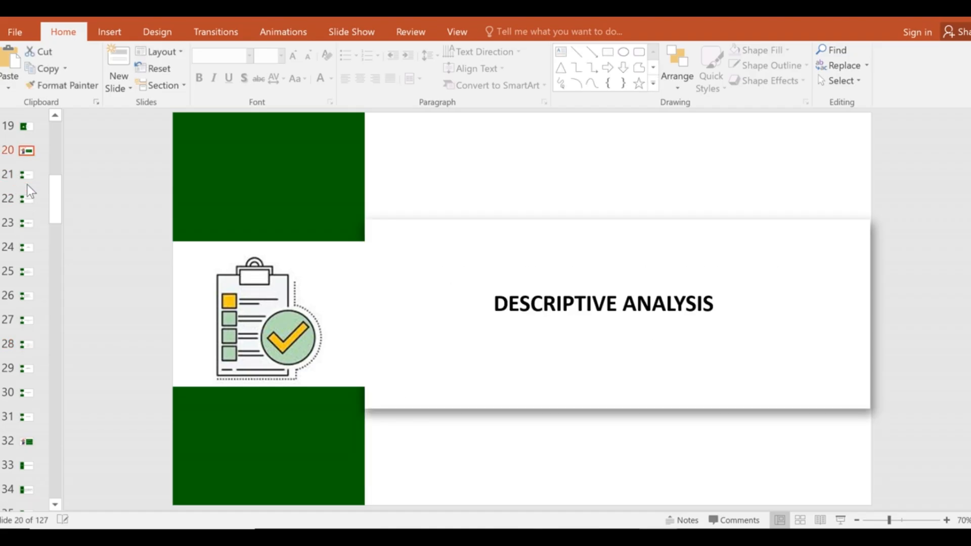
{"action": "key", "text": "Up"}
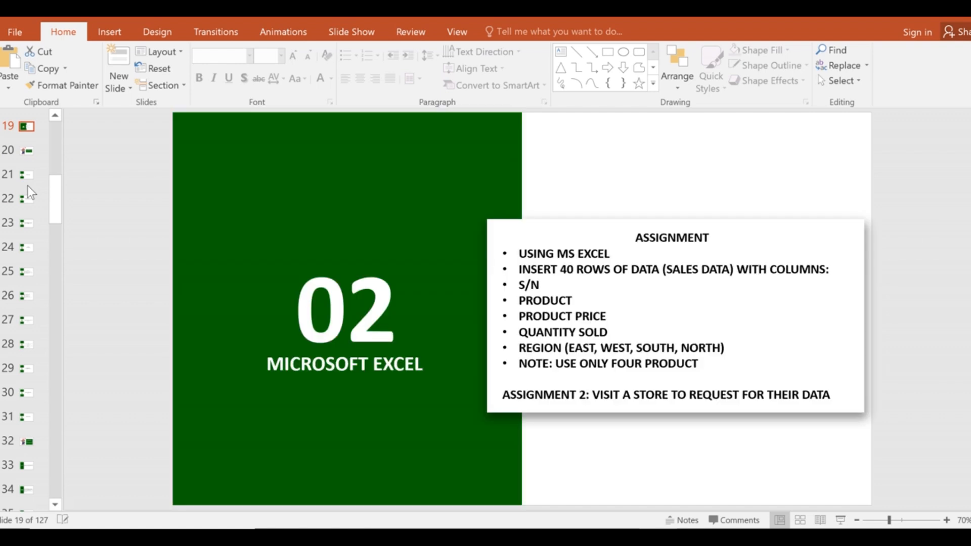
{"action": "key", "text": "Up"}
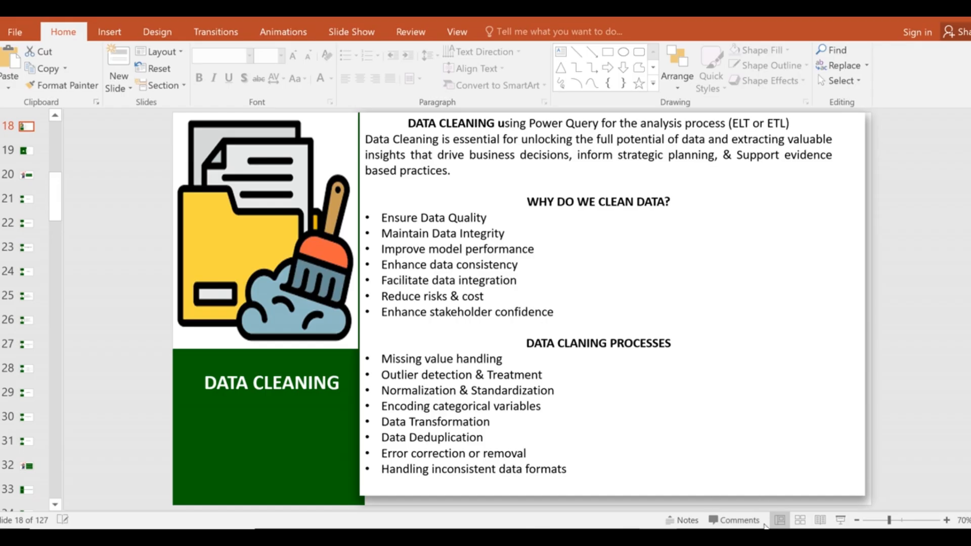
Switch to the Class 1 workbook's DC COMPANY sheet, then create a new blank workbook with Ctrl+N.
{"action": "mouse_move", "coordinate": [735, 528]}
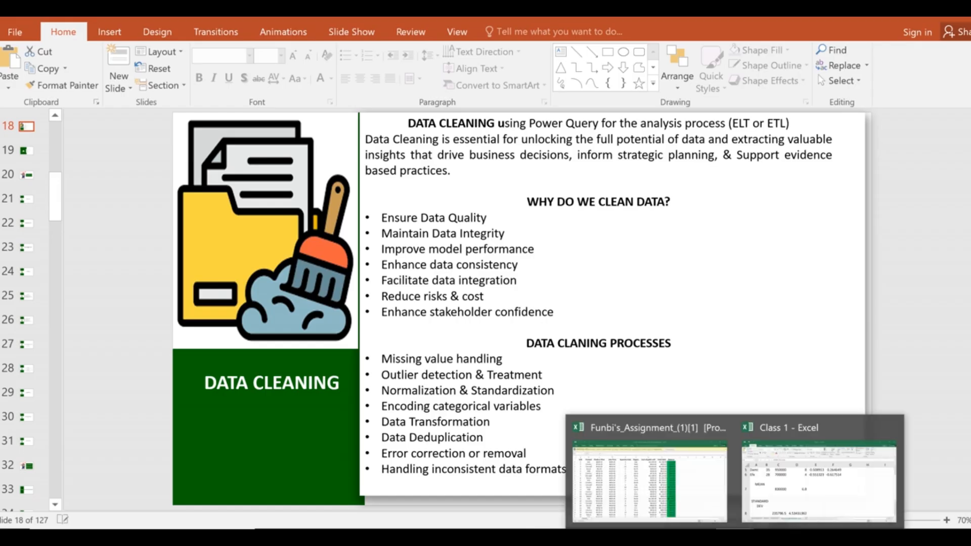
{"action": "left_click", "coordinate": [819, 466]}
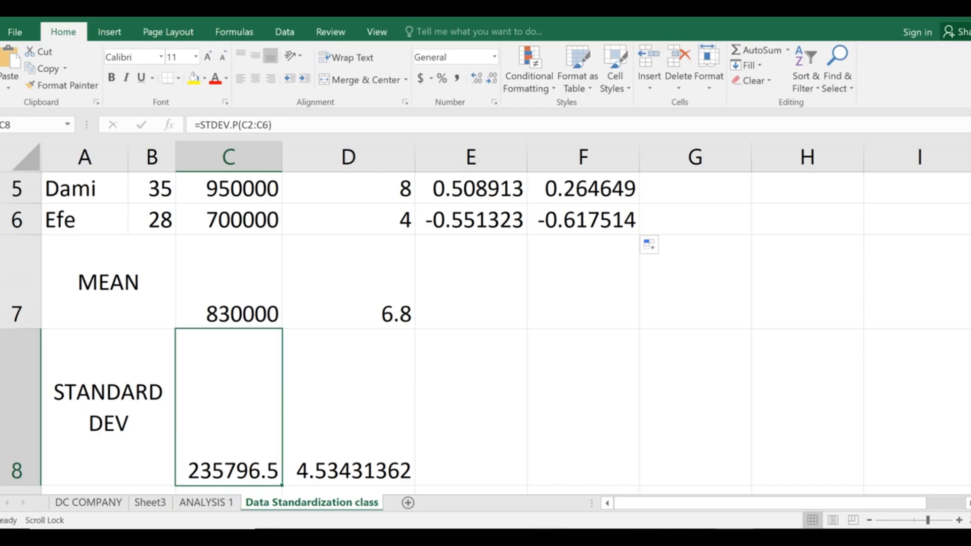
{"action": "left_click", "coordinate": [66, 502]}
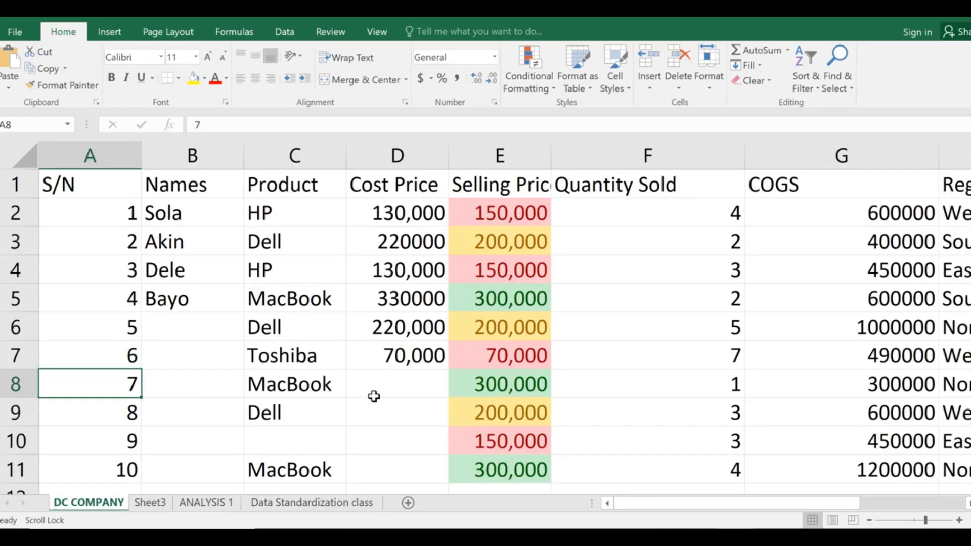
{"action": "key", "text": "ctrl+n"}
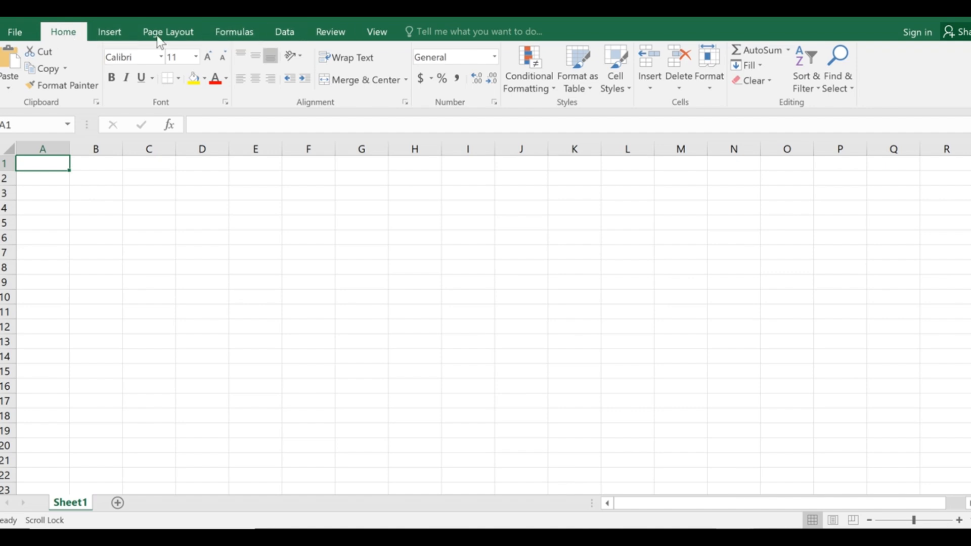
Look over the Insert, Page Layout, Formulas and Home ribbons, then open Data > New Query's source list.
{"action": "left_click", "coordinate": [110, 34]}
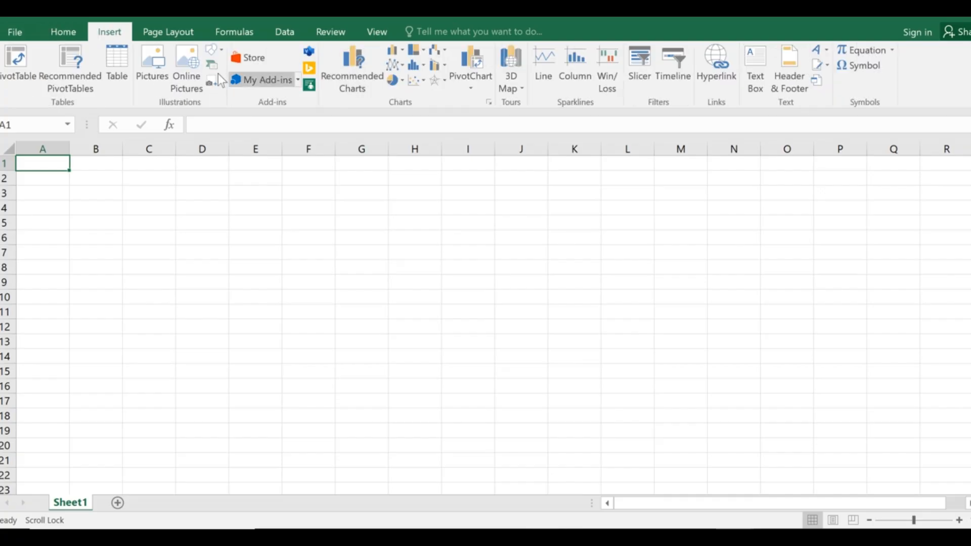
{"action": "left_click", "coordinate": [179, 36]}
{"action": "left_click", "coordinate": [224, 33]}
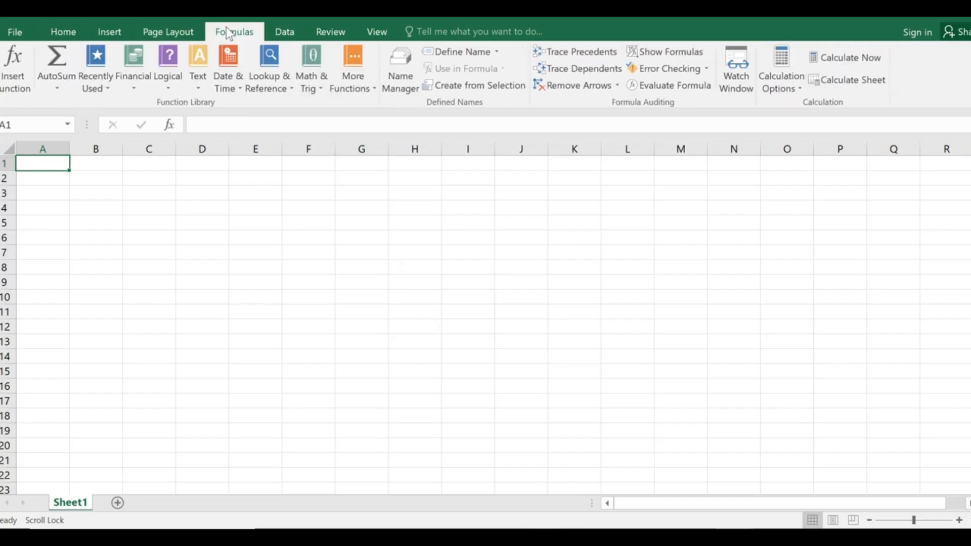
{"action": "left_click", "coordinate": [278, 30]}
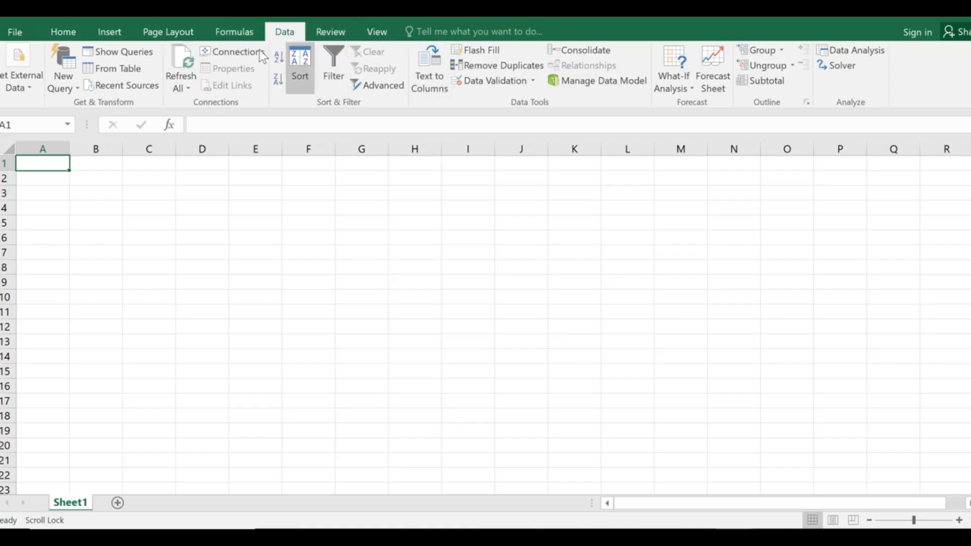
{"action": "left_click", "coordinate": [53, 36]}
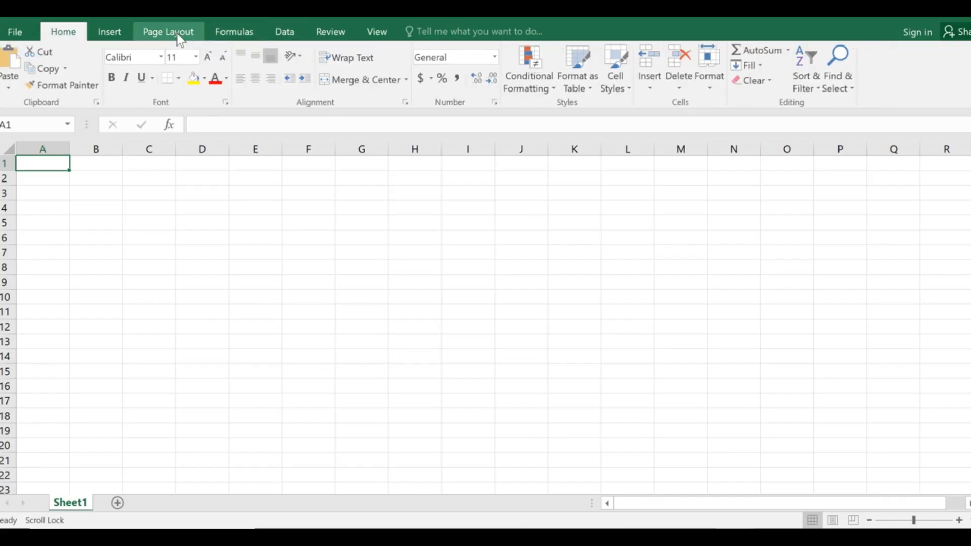
{"action": "left_click", "coordinate": [147, 32]}
{"action": "left_click", "coordinate": [114, 32]}
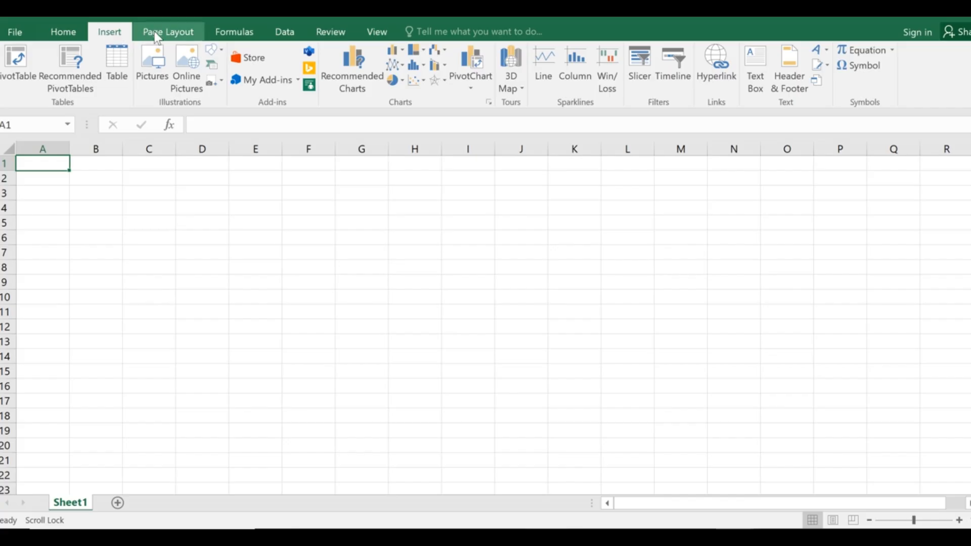
{"action": "left_click", "coordinate": [299, 34]}
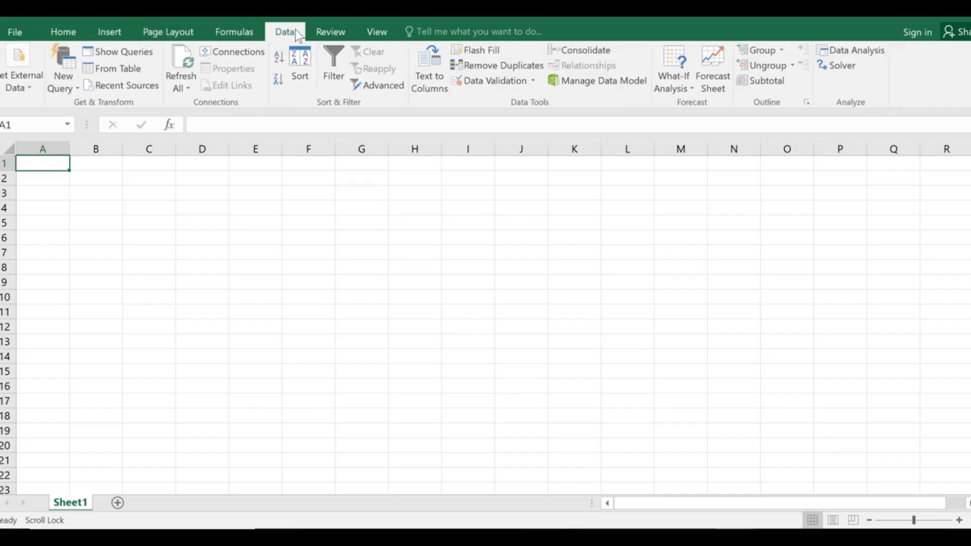
{"action": "left_click", "coordinate": [62, 81]}
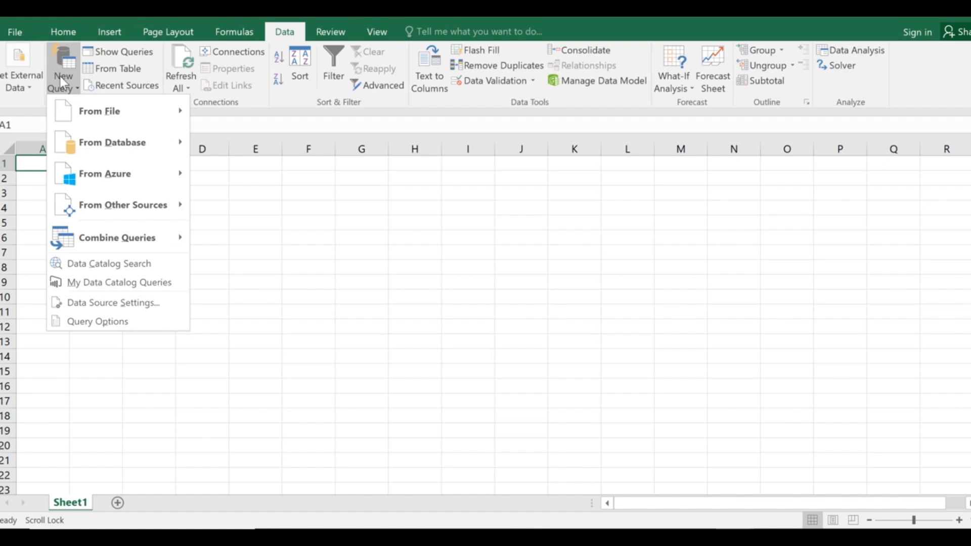
Import work 1.xlsx from the Data Analysis Class folder using From File > From Workbook.
{"action": "mouse_move", "coordinate": [109, 114]}
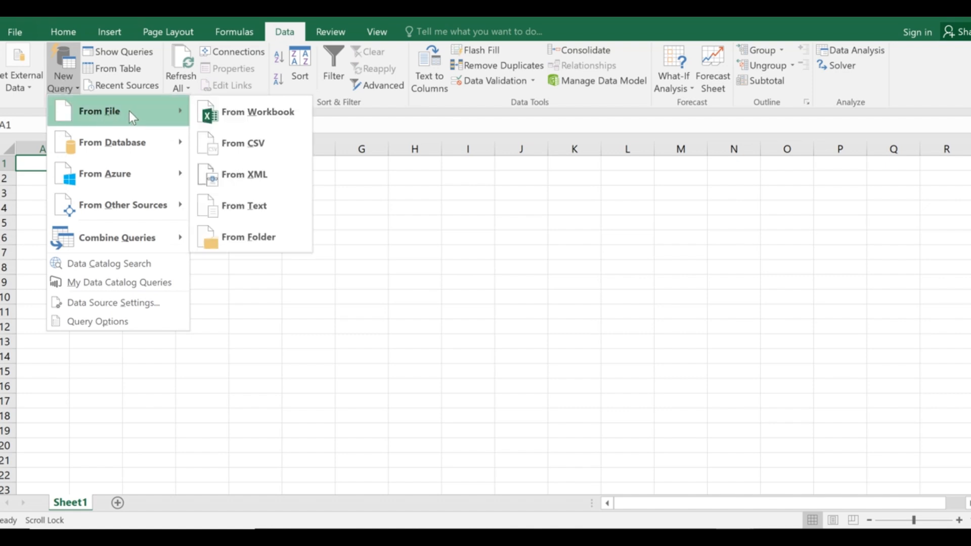
{"action": "left_click", "coordinate": [260, 115]}
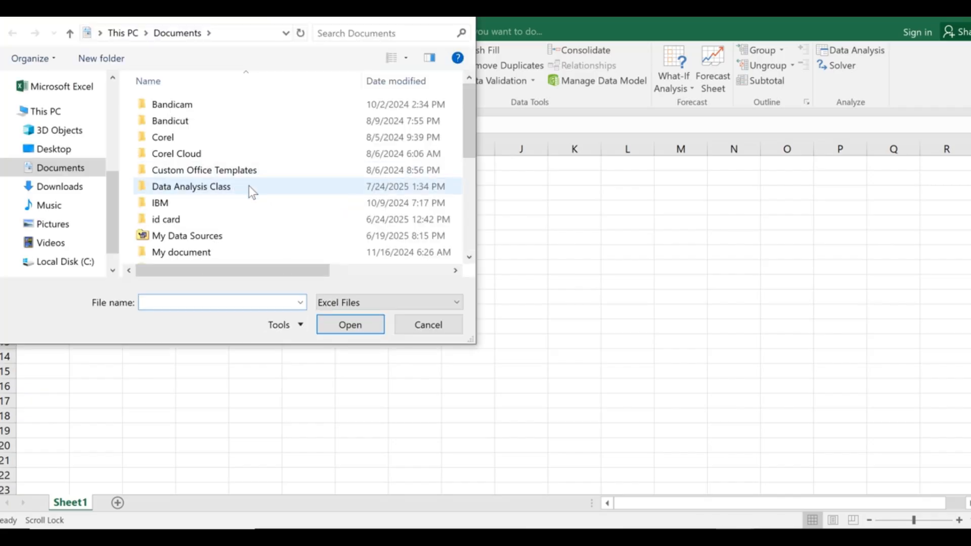
{"action": "left_click", "coordinate": [209, 188]}
{"action": "double_click", "coordinate": [209, 188]}
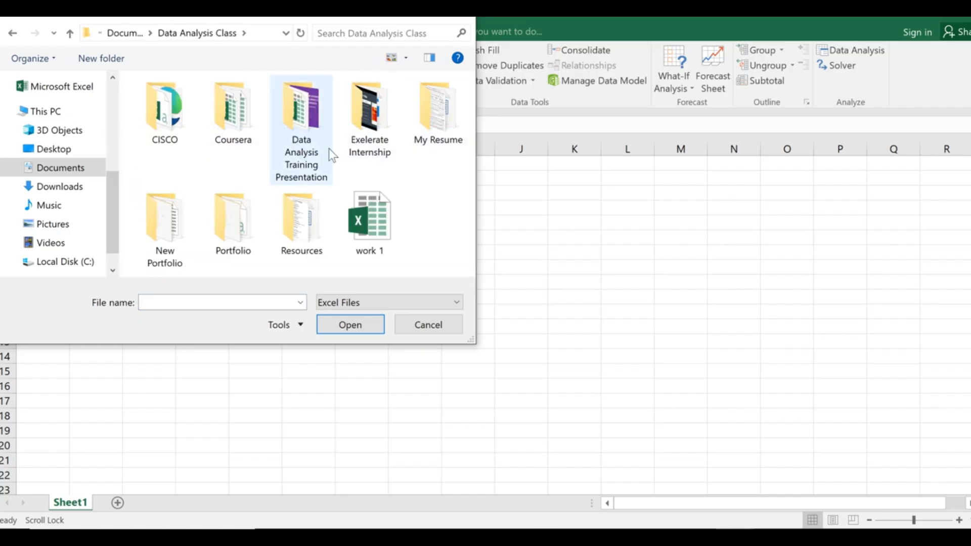
{"action": "left_click", "coordinate": [363, 241]}
{"action": "double_click", "coordinate": [364, 241]}
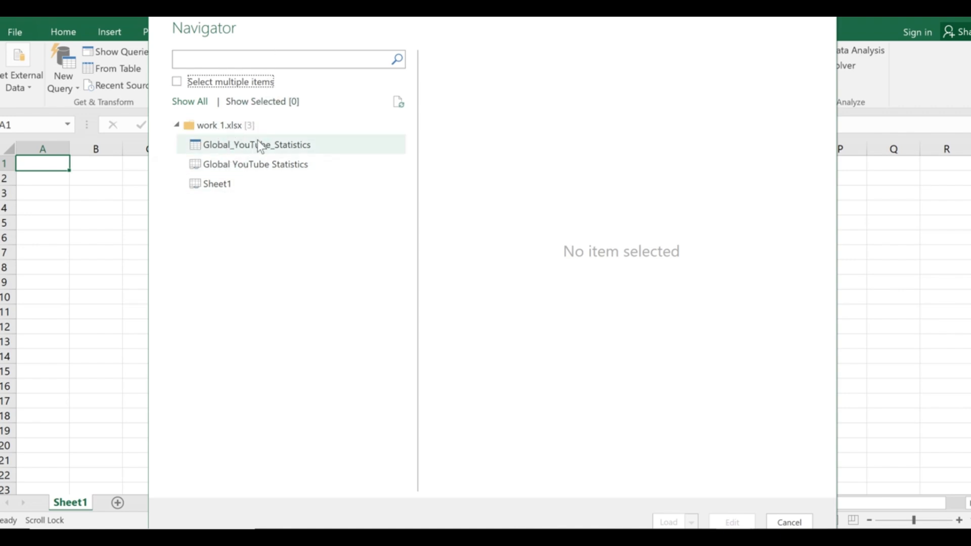
Preview the Global_YouTube_Statistics table in the Navigator and scroll across its columns.
{"action": "left_click", "coordinate": [238, 147]}
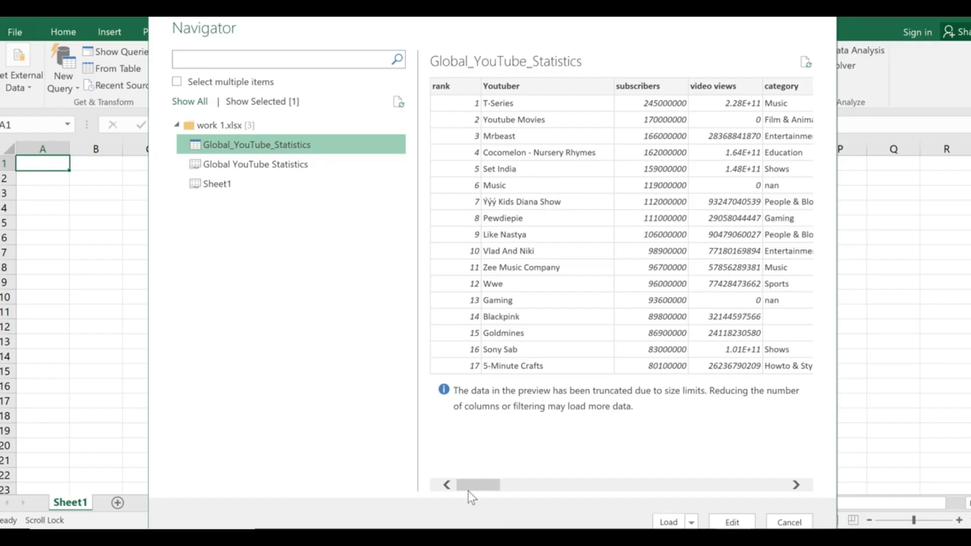
{"action": "left_click_drag", "start_coordinate": [481, 486], "coordinate": [433, 488]}
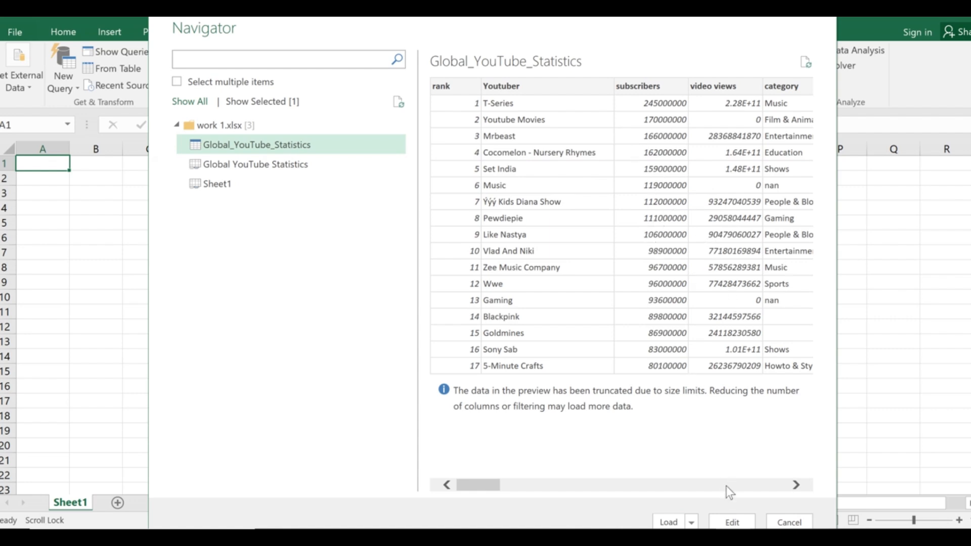
Load the table into Power Query Editor and check the rank, Youtuber and subscribers column types.
{"action": "left_click", "coordinate": [733, 523]}
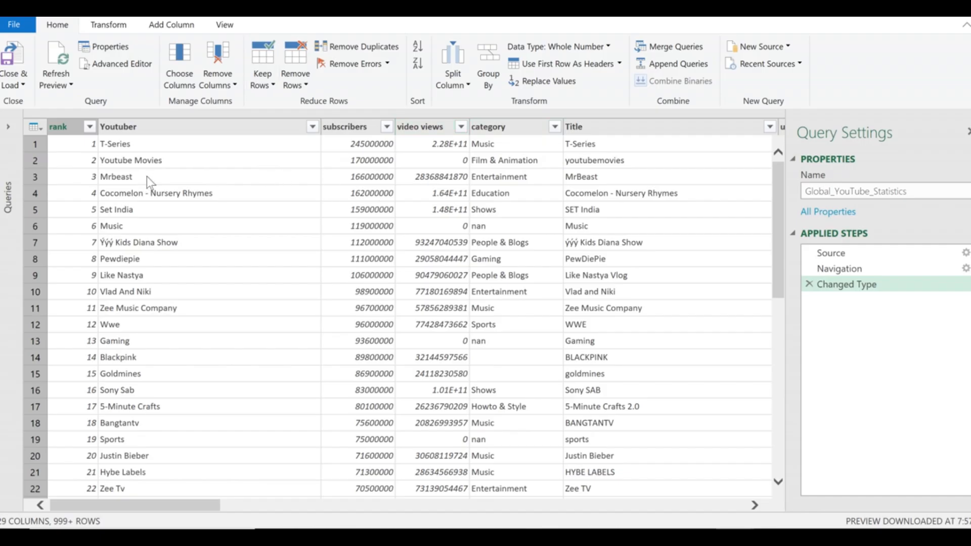
{"action": "left_click", "coordinate": [57, 128]}
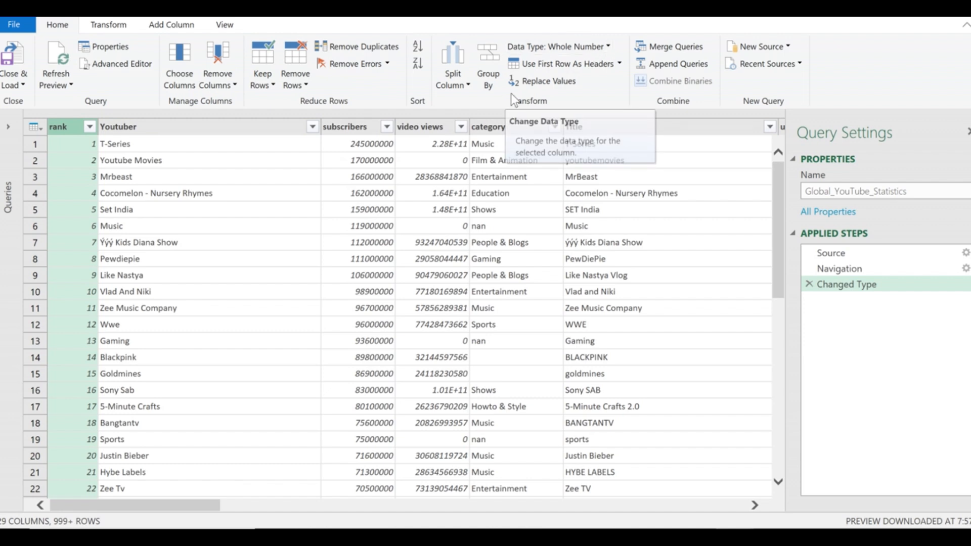
{"action": "left_click", "coordinate": [195, 126]}
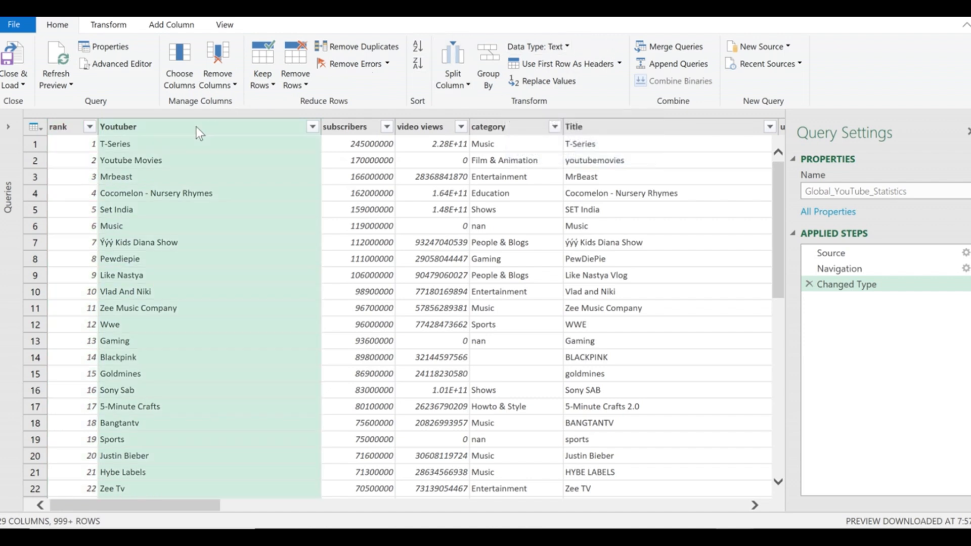
{"action": "left_click", "coordinate": [340, 129]}
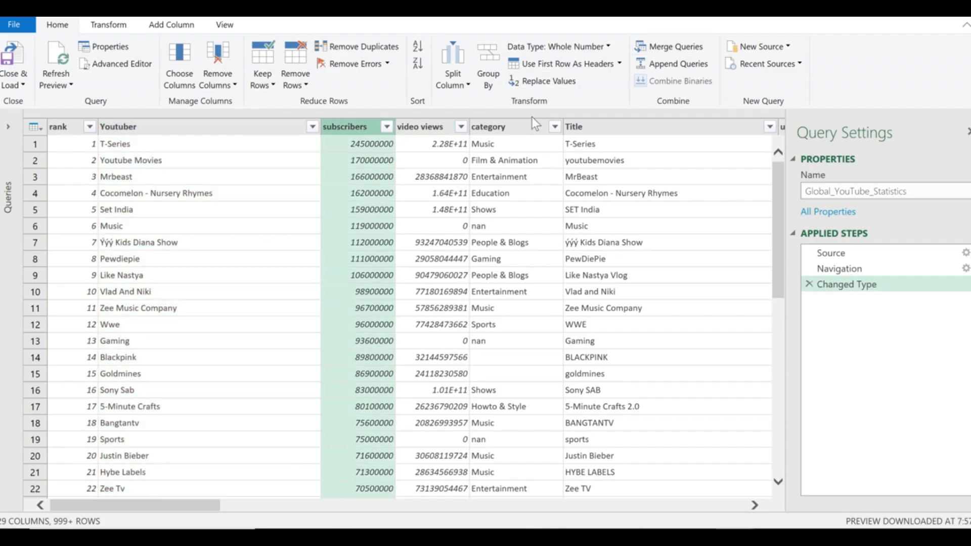
{"action": "left_click", "coordinate": [427, 122]}
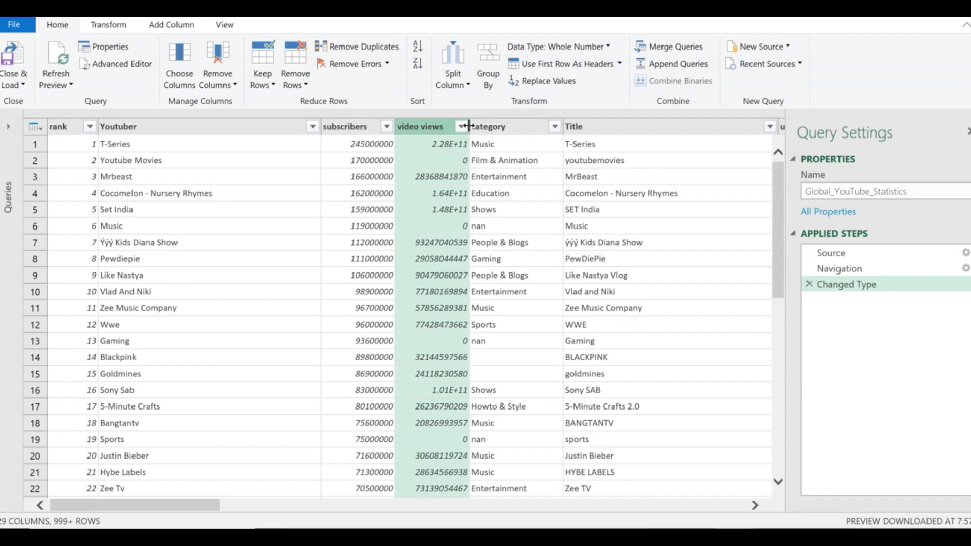
{"action": "left_click_drag", "start_coordinate": [469, 126], "coordinate": [464, 124]}
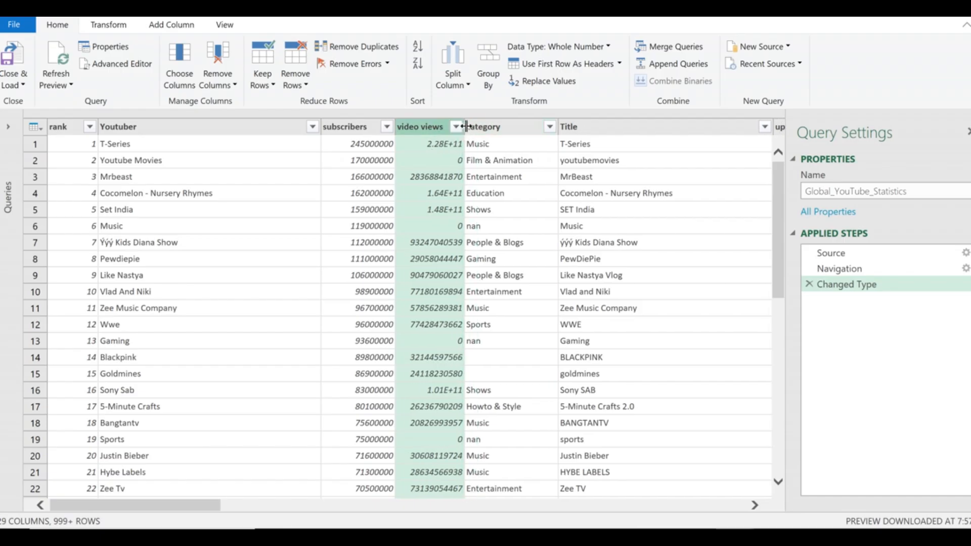
{"action": "mouse_move", "coordinate": [464, 126]}
{"action": "left_mouse_down"}
{"action": "mouse_move", "coordinate": [479, 126]}
{"action": "mouse_move", "coordinate": [456, 132]}
{"action": "left_mouse_up"}
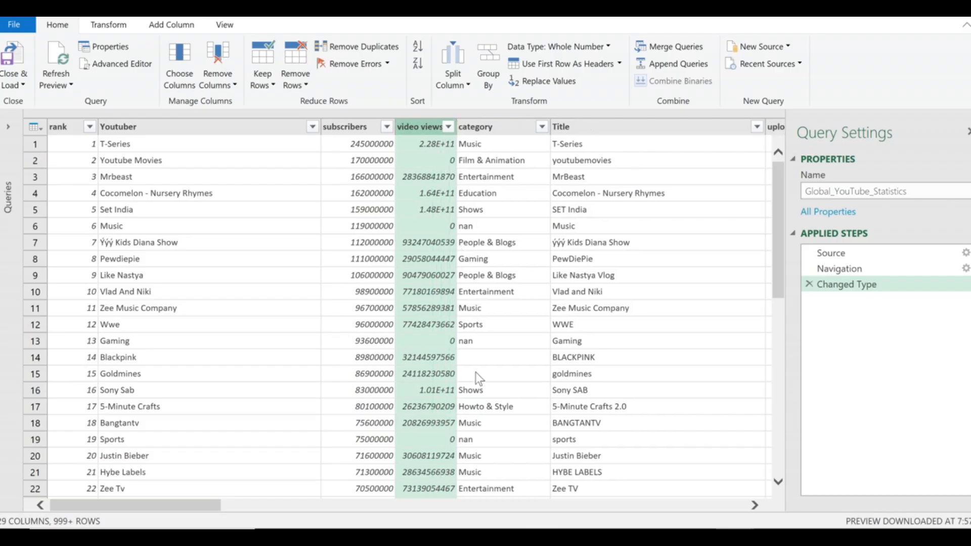
{"action": "left_click", "coordinate": [444, 146]}
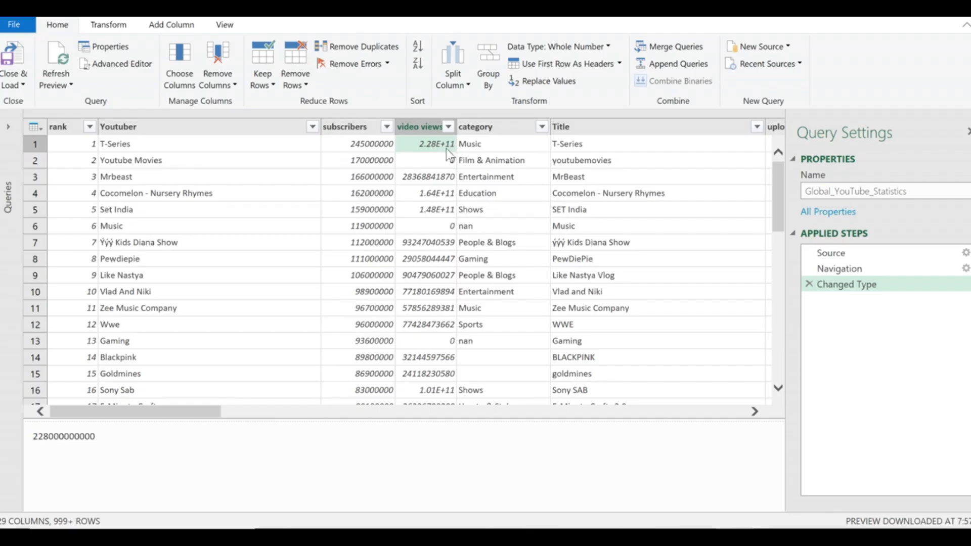
{"action": "left_click", "coordinate": [428, 127]}
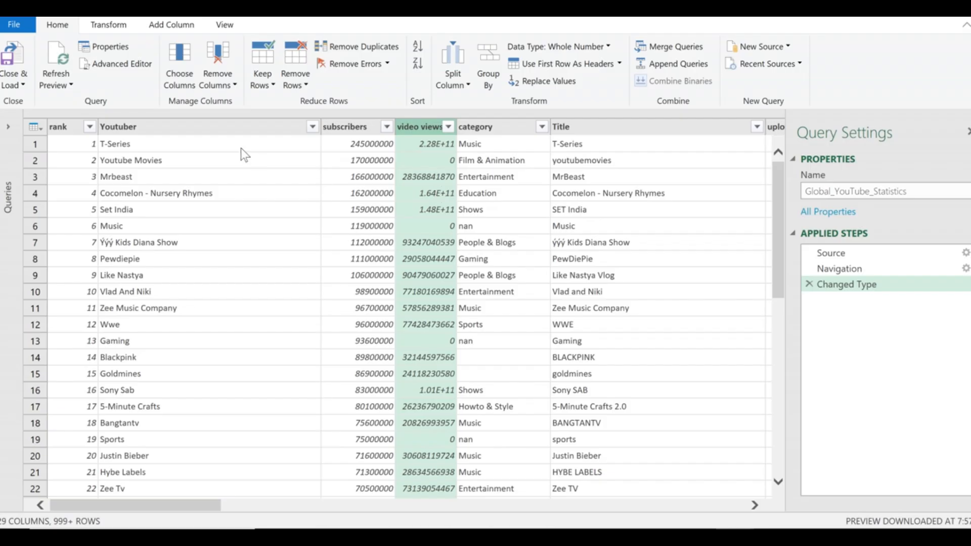
{"action": "left_click", "coordinate": [219, 56]}
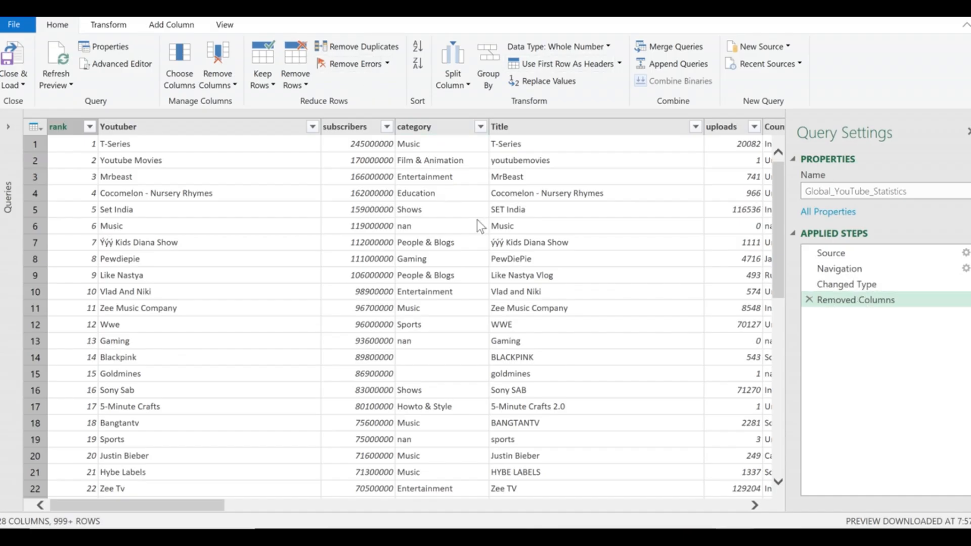
{"action": "left_click", "coordinate": [809, 300]}
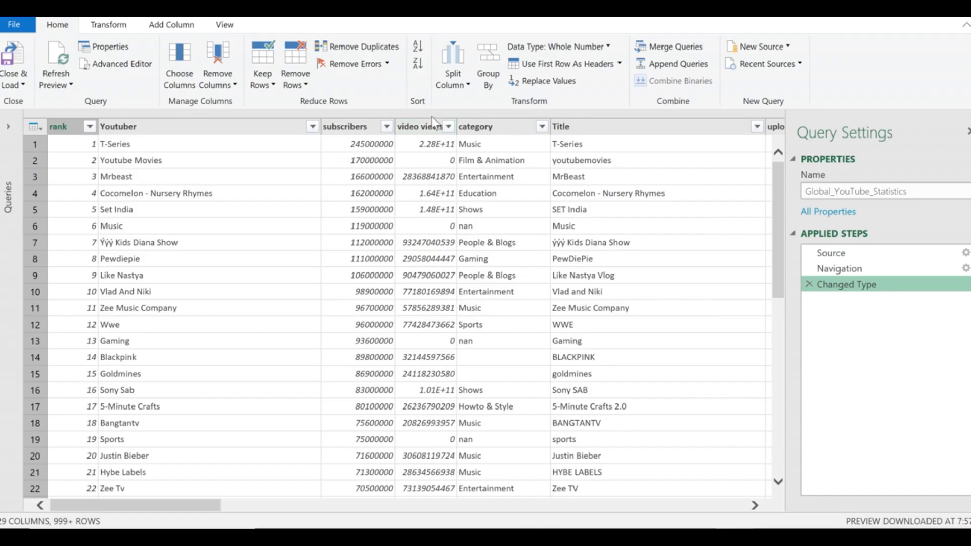
{"action": "left_click", "coordinate": [505, 126]}
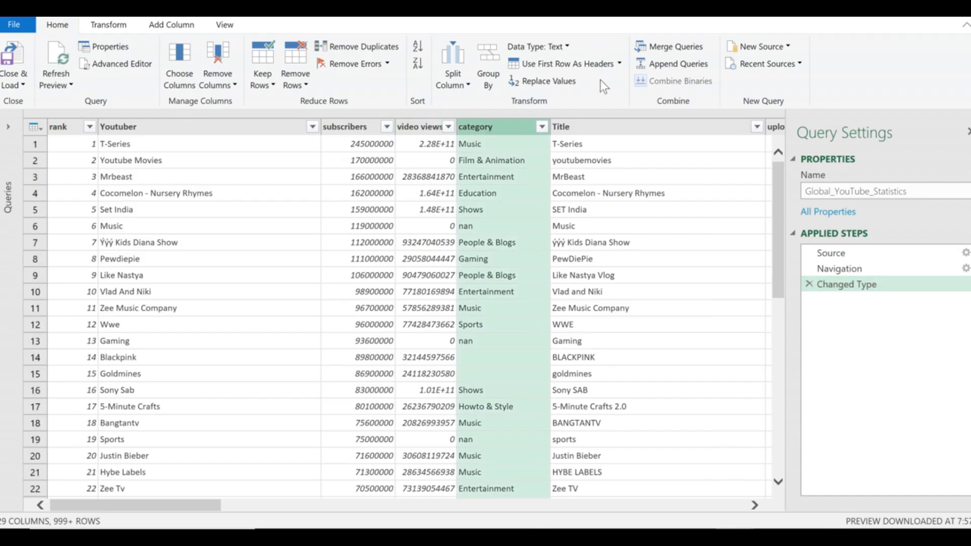
{"action": "left_click", "coordinate": [612, 134], "text": "ctrl"}
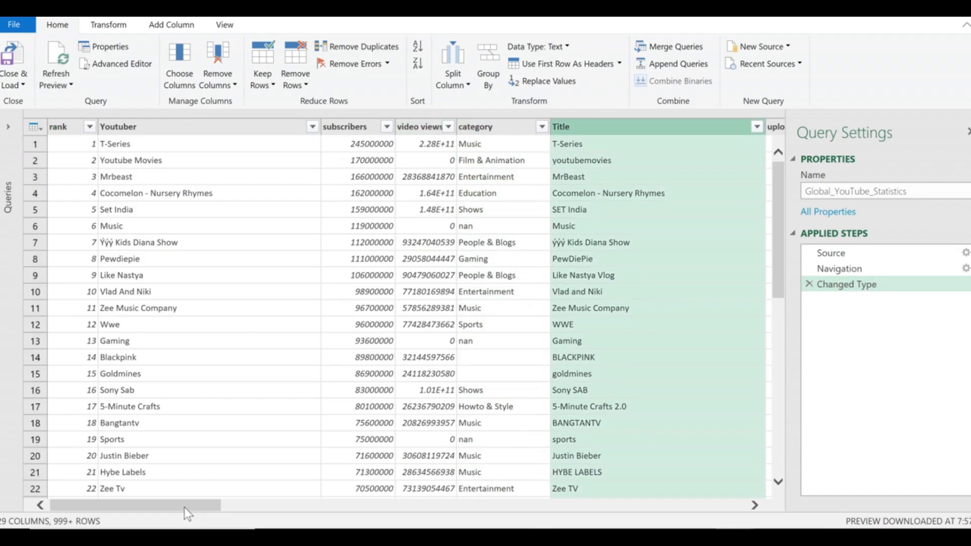
{"action": "left_click_drag", "start_coordinate": [184, 506], "coordinate": [357, 505]}
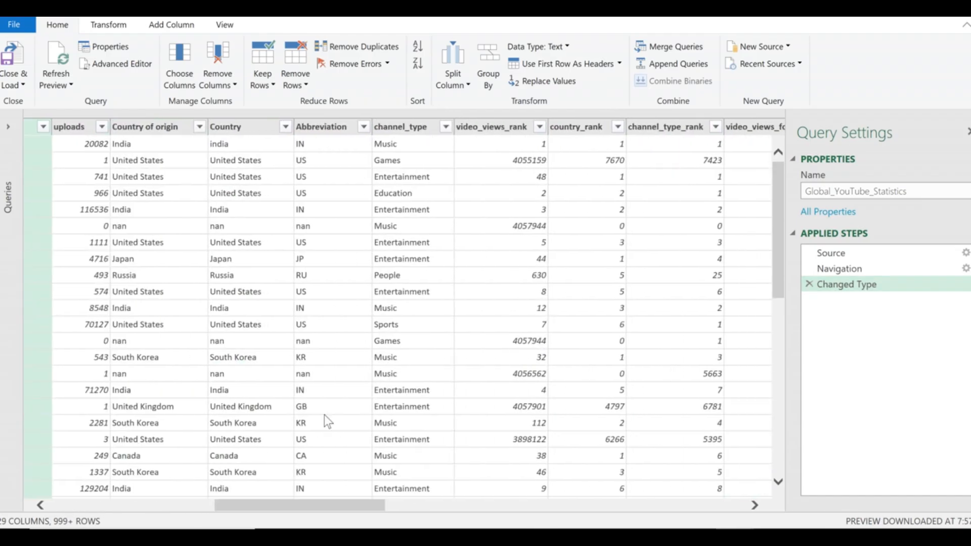
{"action": "left_click", "coordinate": [81, 127]}
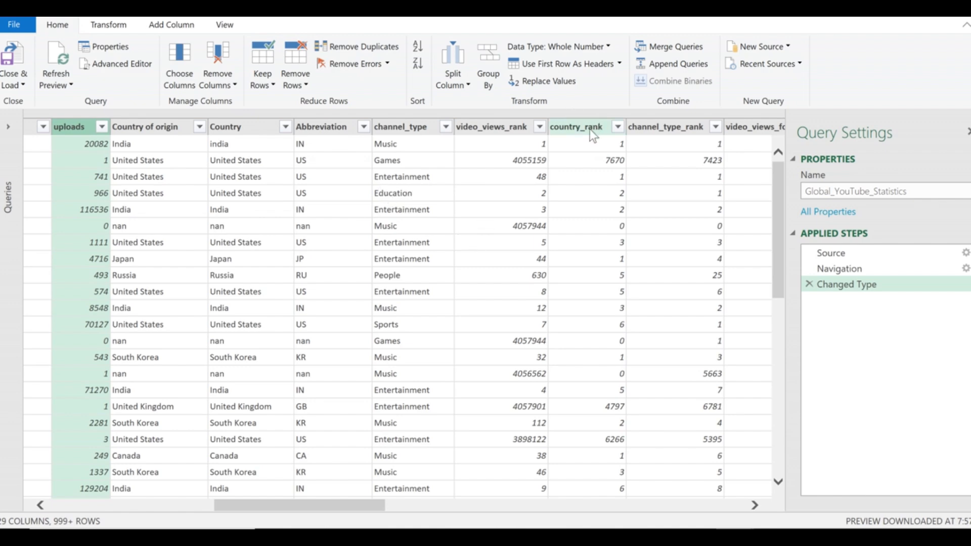
{"action": "left_click_drag", "start_coordinate": [332, 509], "coordinate": [156, 512]}
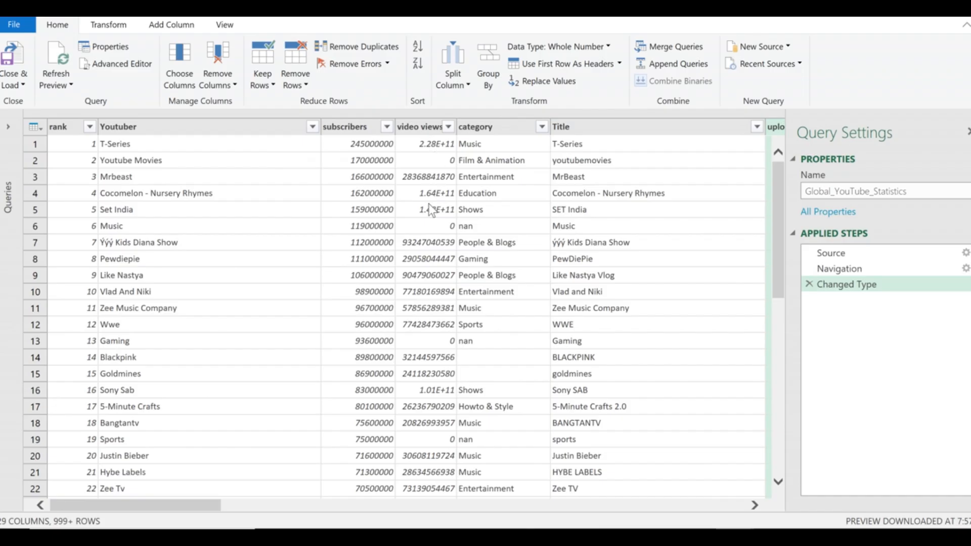
{"action": "left_click", "coordinate": [414, 128]}
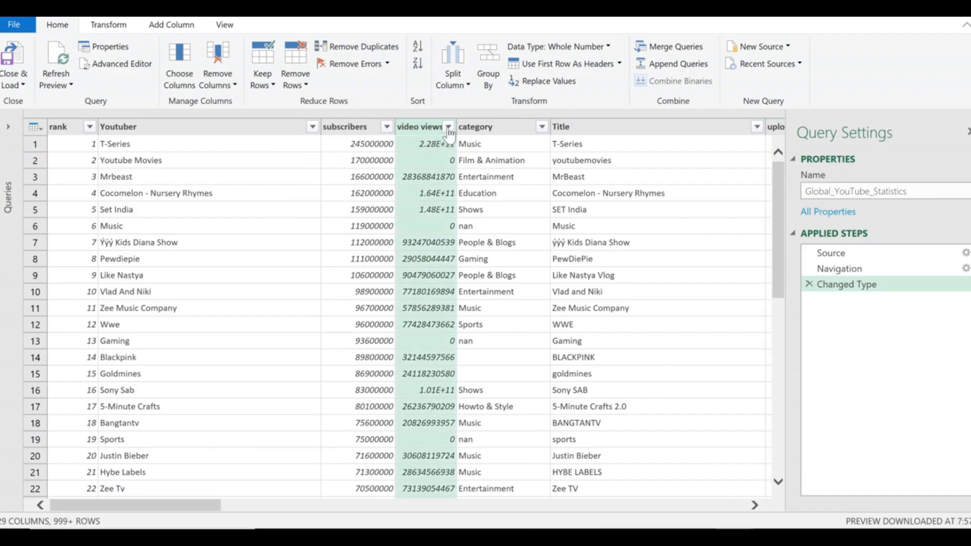
{"action": "left_click", "coordinate": [496, 143]}
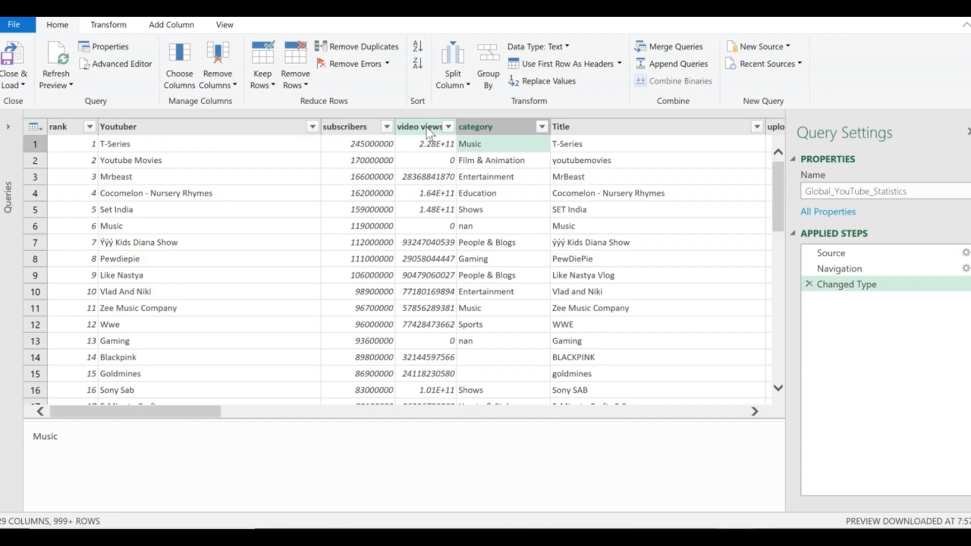
{"action": "left_click", "coordinate": [426, 127]}
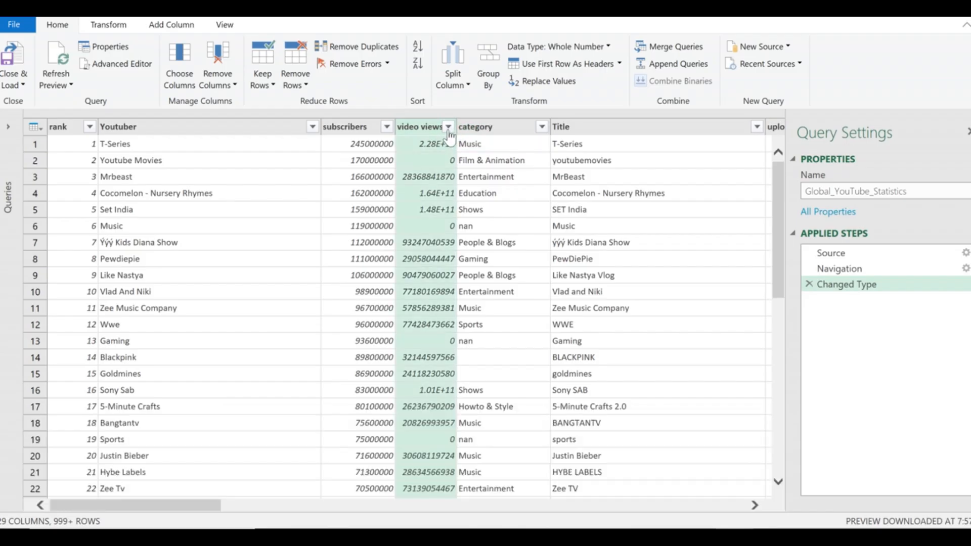
Open the video views filter list and load its complete set of values.
{"action": "left_click", "coordinate": [449, 128]}
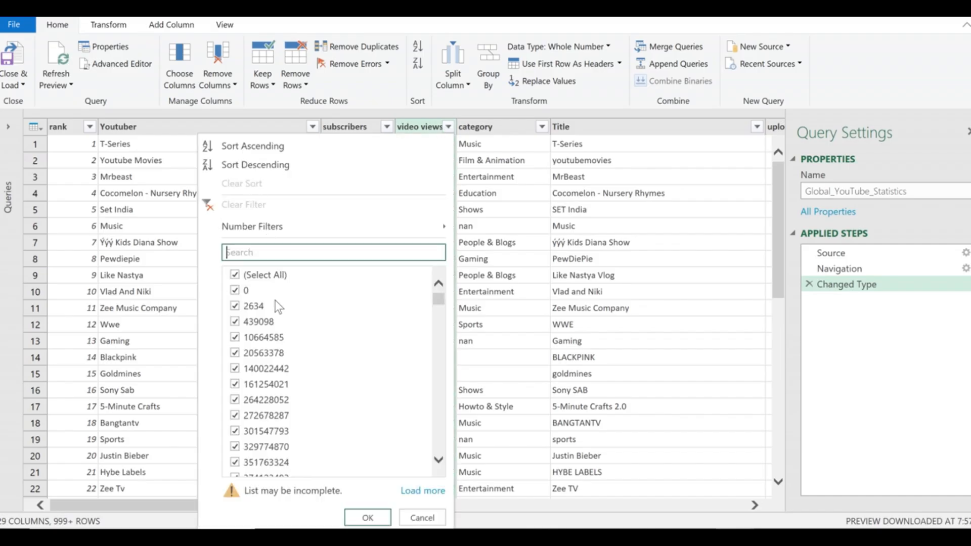
{"action": "scroll", "coordinate": [278, 375], "scroll_direction": "down", "scroll_amount": 2}
{"action": "scroll", "coordinate": [277, 375], "scroll_direction": "down", "scroll_amount": 10}
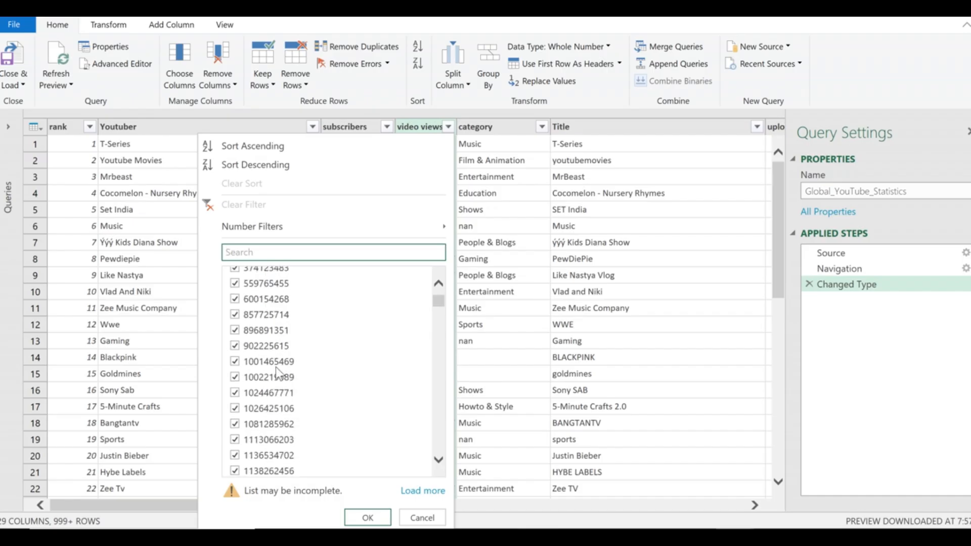
{"action": "left_click_drag", "start_coordinate": [439, 305], "coordinate": [424, 276]}
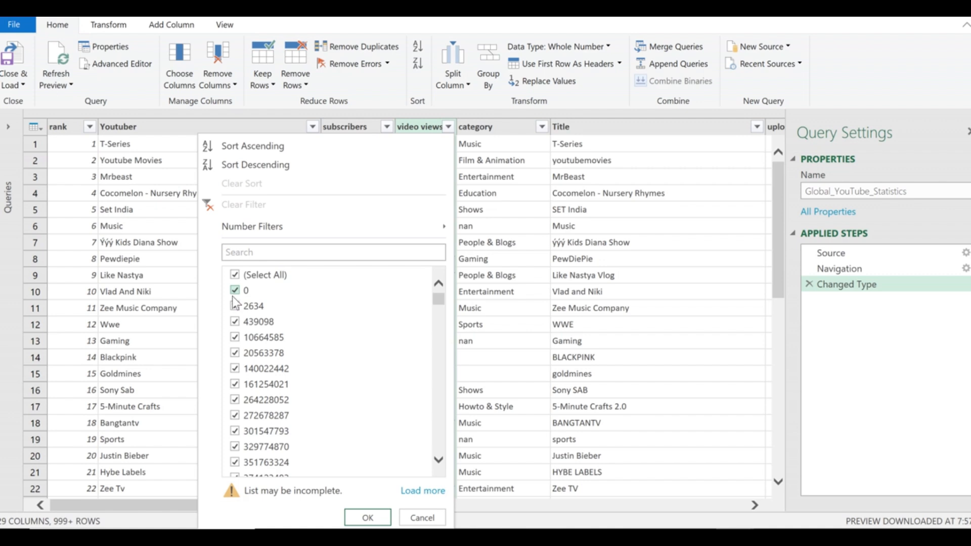
{"action": "left_click_drag", "start_coordinate": [440, 304], "coordinate": [439, 450]}
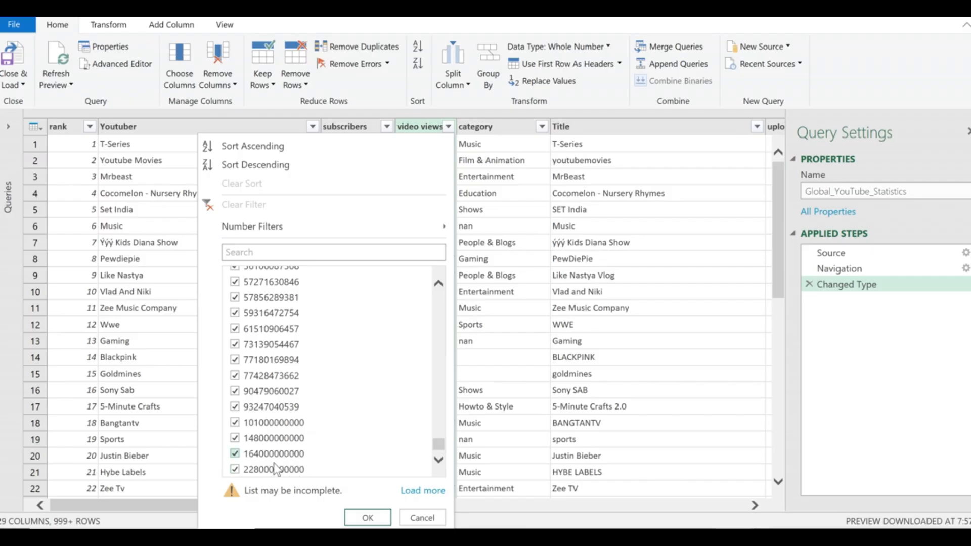
{"action": "left_click", "coordinate": [427, 492]}
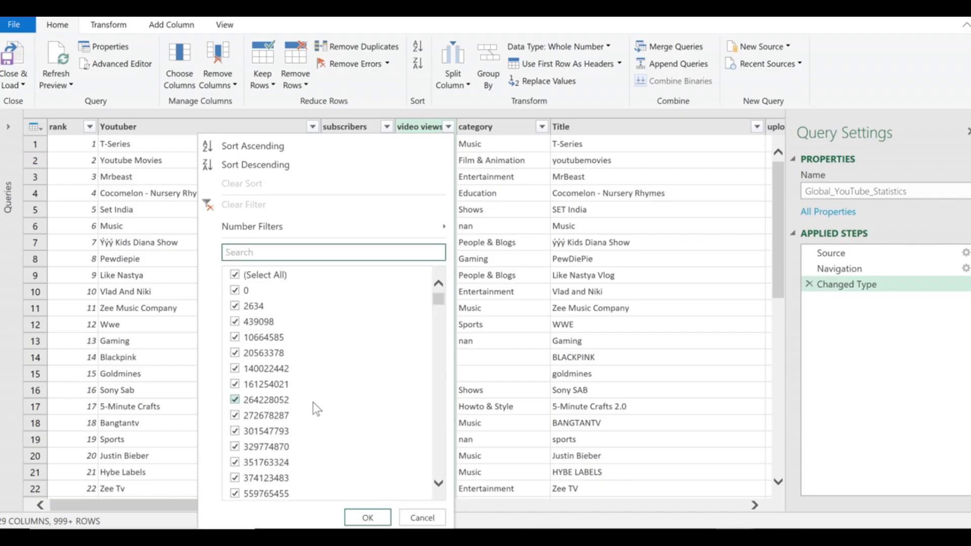
Filter video views to only 0, leaving the 9 zero-view channels.
{"action": "scroll", "coordinate": [314, 405], "scroll_direction": "down", "scroll_amount": 10}
{"action": "scroll", "coordinate": [313, 404], "scroll_direction": "down", "scroll_amount": 3}
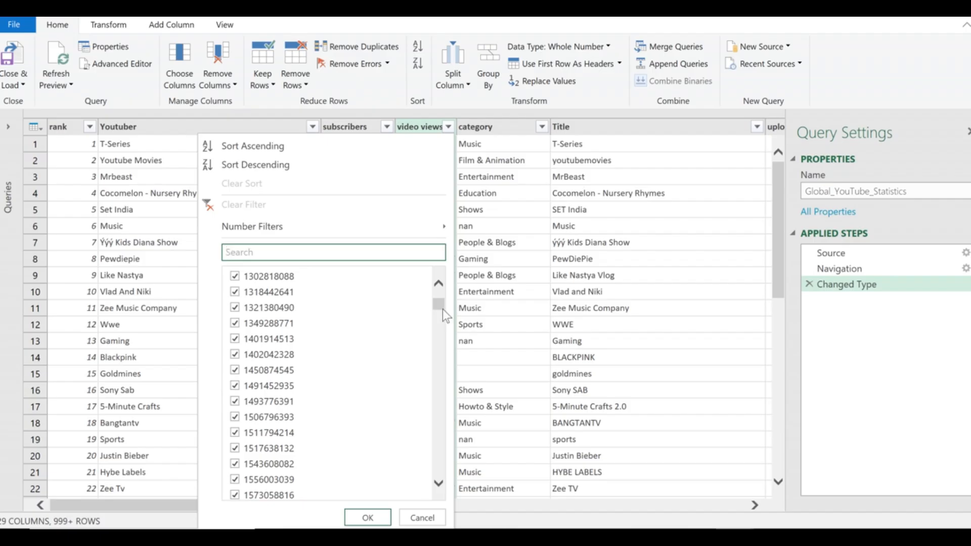
{"action": "left_click_drag", "start_coordinate": [438, 305], "coordinate": [432, 273]}
{"action": "left_click", "coordinate": [233, 276]}
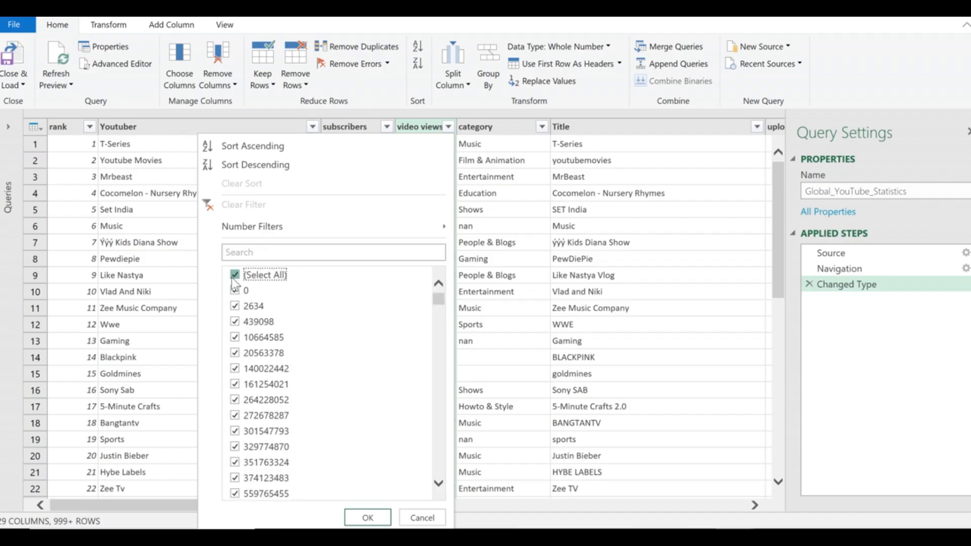
{"action": "left_click", "coordinate": [232, 277]}
{"action": "left_click", "coordinate": [235, 291]}
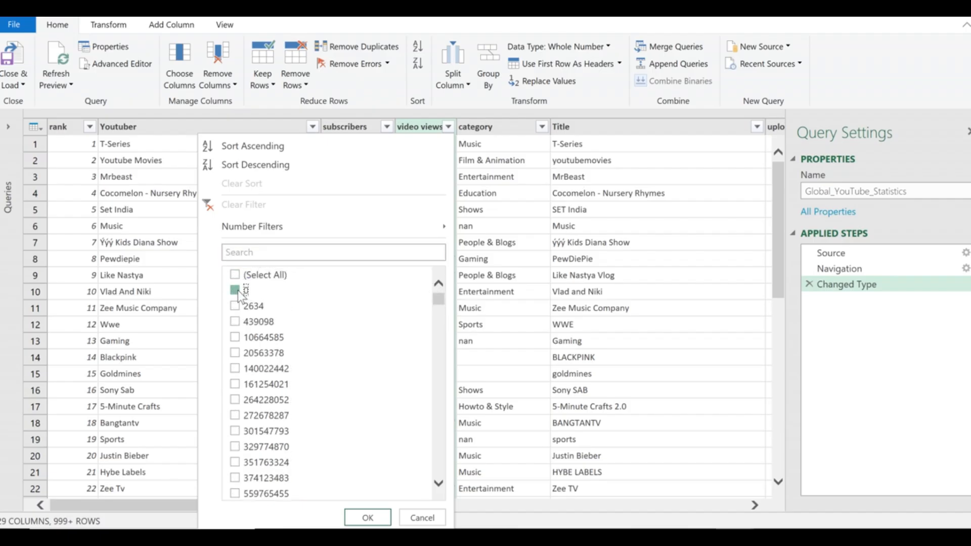
{"action": "left_click", "coordinate": [368, 516]}
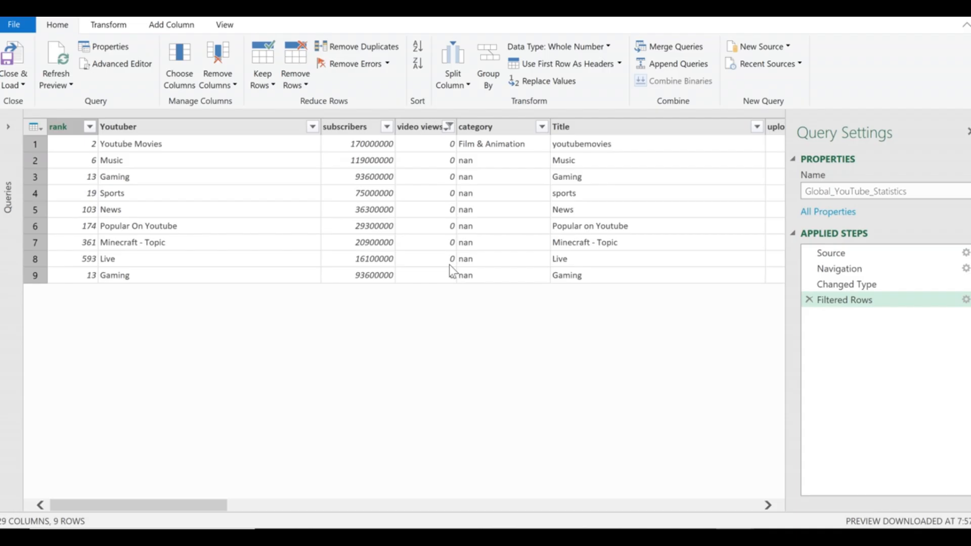
{"action": "left_click", "coordinate": [446, 131]}
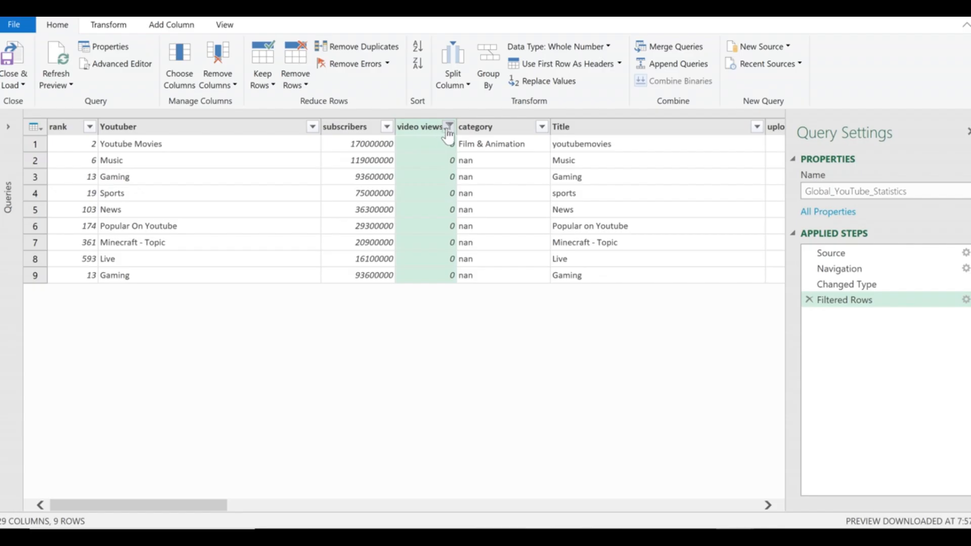
{"action": "left_click", "coordinate": [448, 127]}
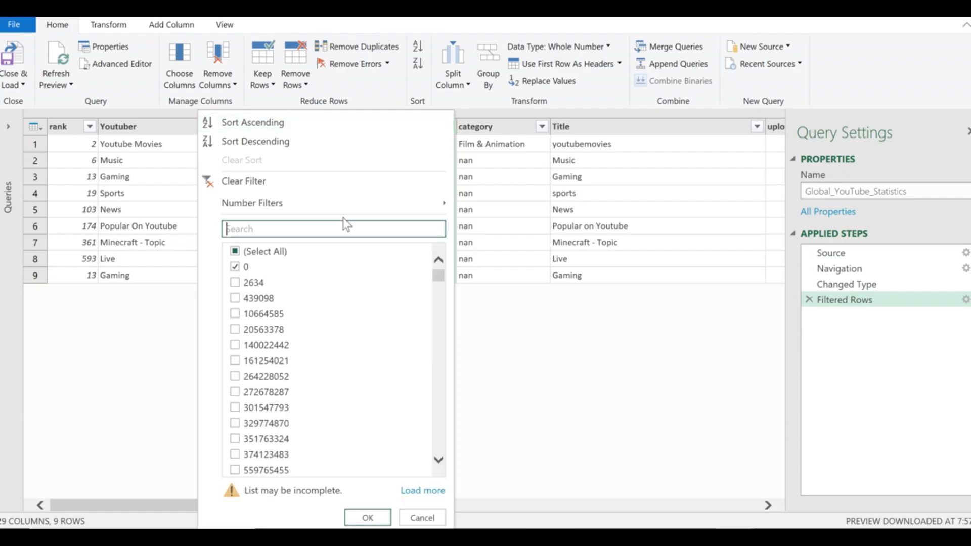
{"action": "left_click", "coordinate": [237, 253]}
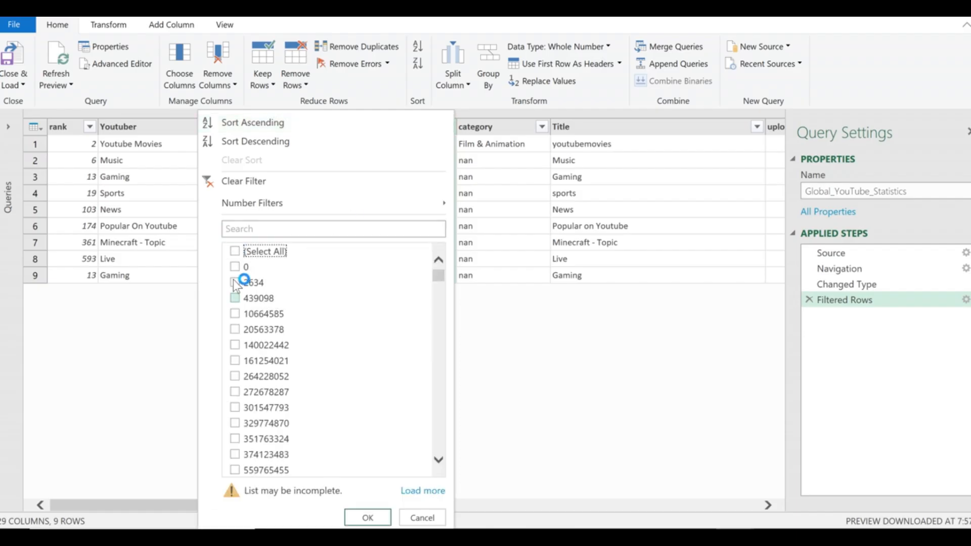
{"action": "left_click", "coordinate": [234, 252]}
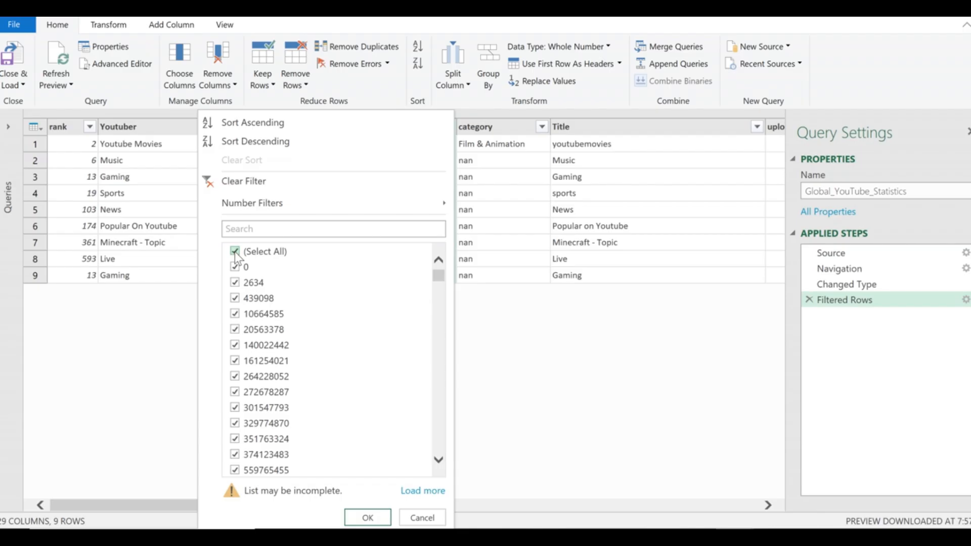
{"action": "left_click", "coordinate": [361, 519]}
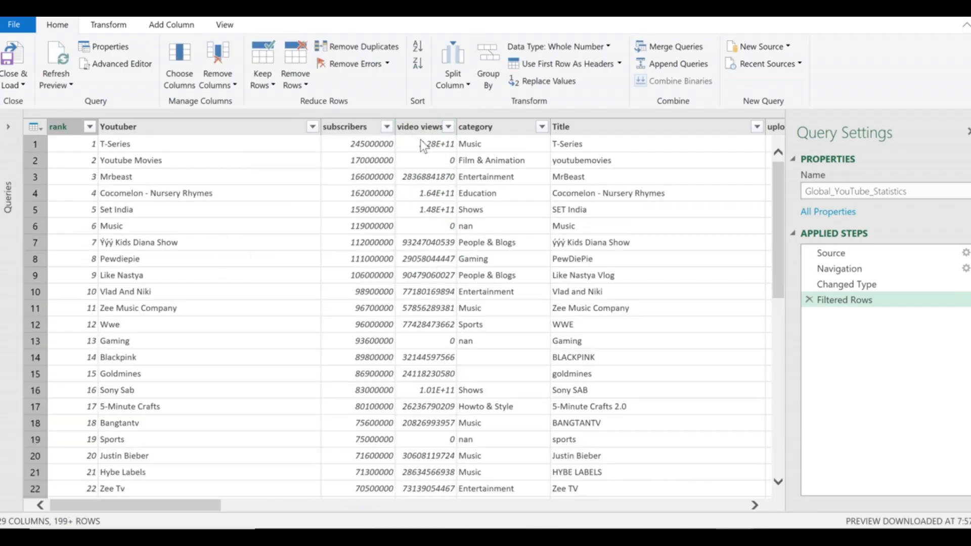
{"action": "left_click", "coordinate": [479, 146]}
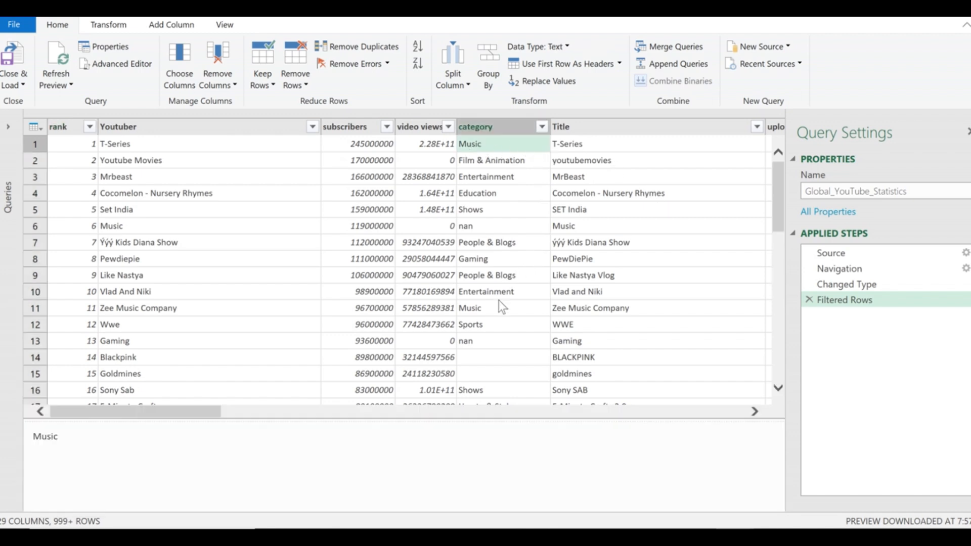
{"action": "left_click", "coordinate": [481, 357]}
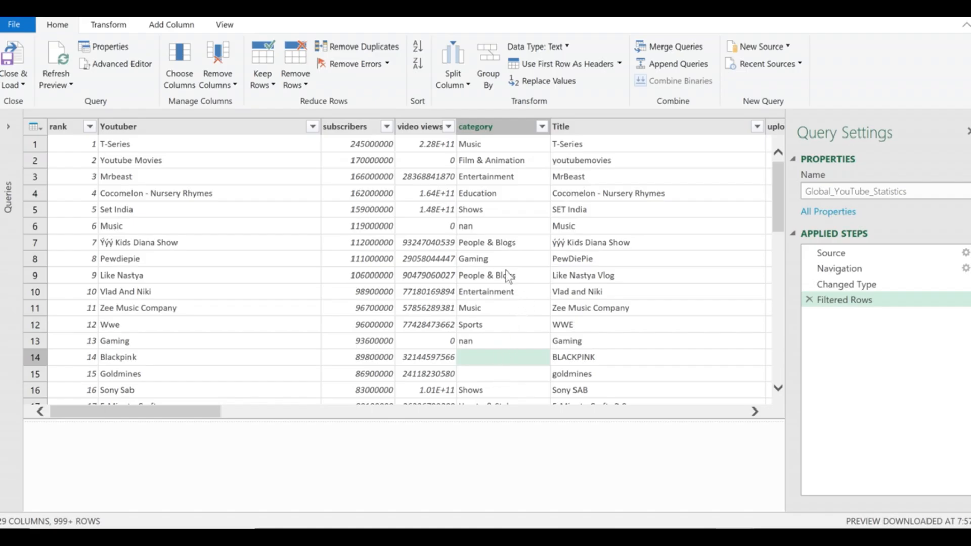
{"action": "left_click", "coordinate": [496, 131]}
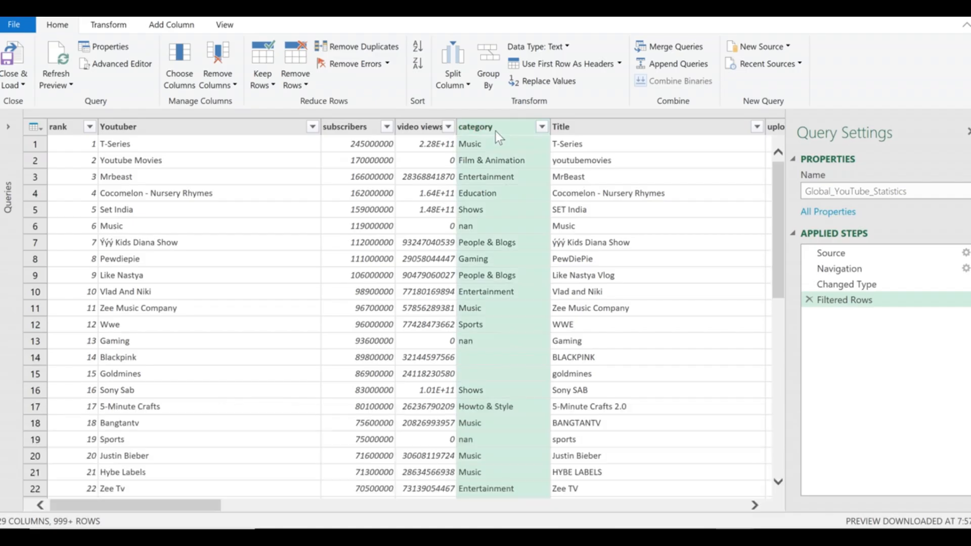
{"action": "left_click", "coordinate": [540, 130]}
Filter the category column to only (blank), leaving 7 rows such as Blackpink and Goldmines.
{"action": "left_click", "coordinate": [542, 129]}
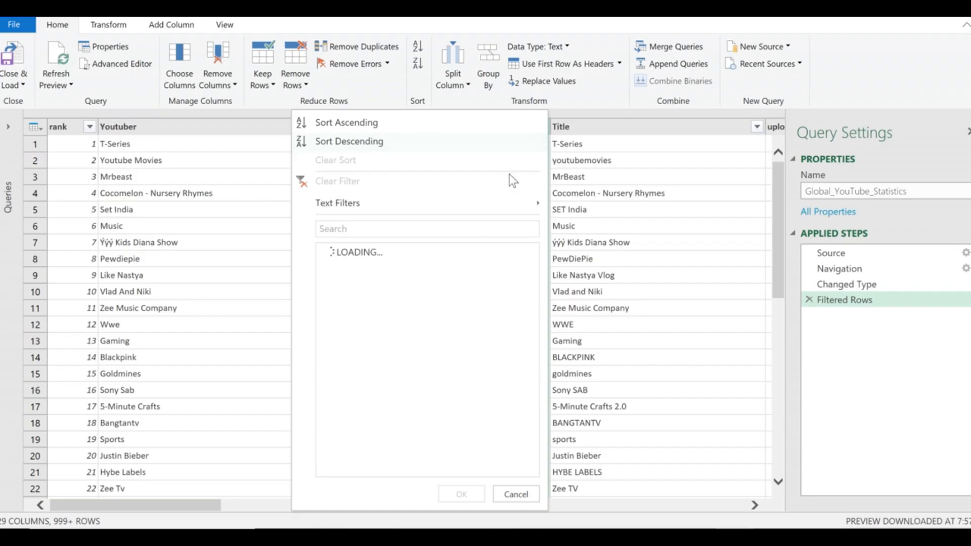
{"action": "left_click", "coordinate": [329, 253]}
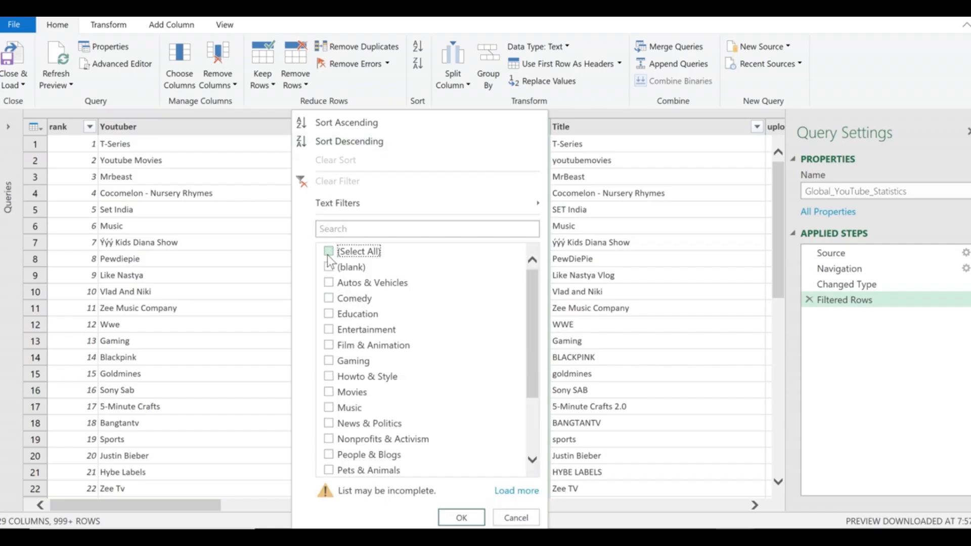
{"action": "left_click", "coordinate": [329, 268]}
{"action": "left_click", "coordinate": [330, 252]}
{"action": "left_click", "coordinate": [329, 252]}
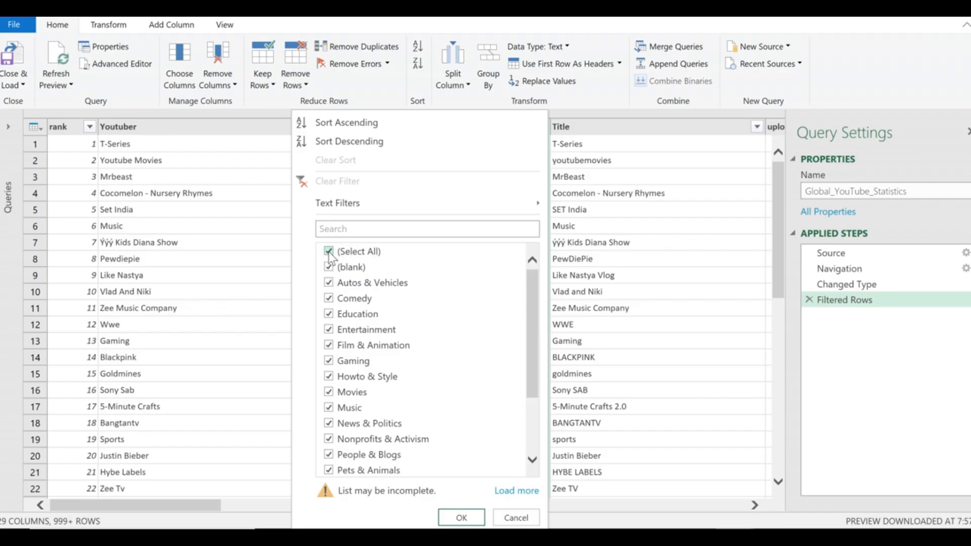
{"action": "left_click", "coordinate": [328, 252]}
{"action": "left_click", "coordinate": [329, 268]}
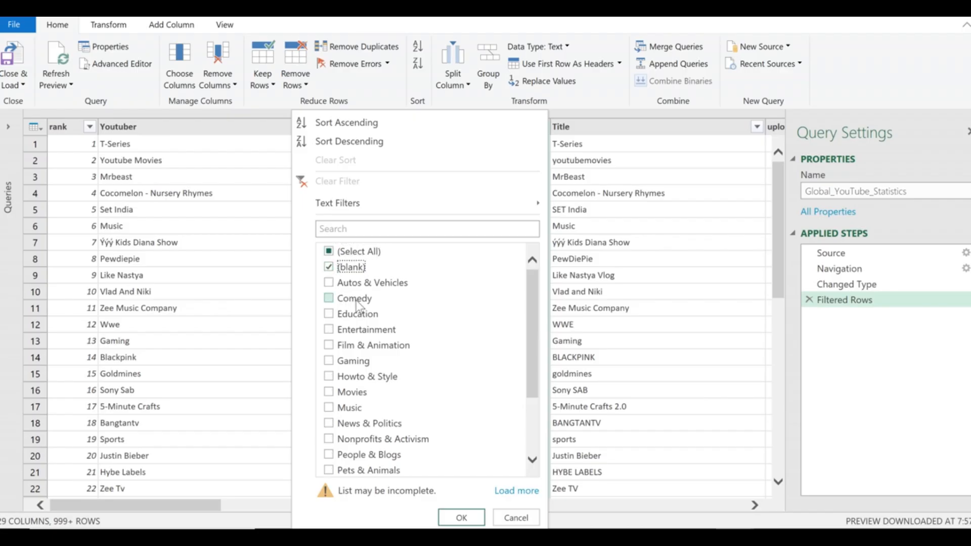
{"action": "left_click", "coordinate": [462, 517]}
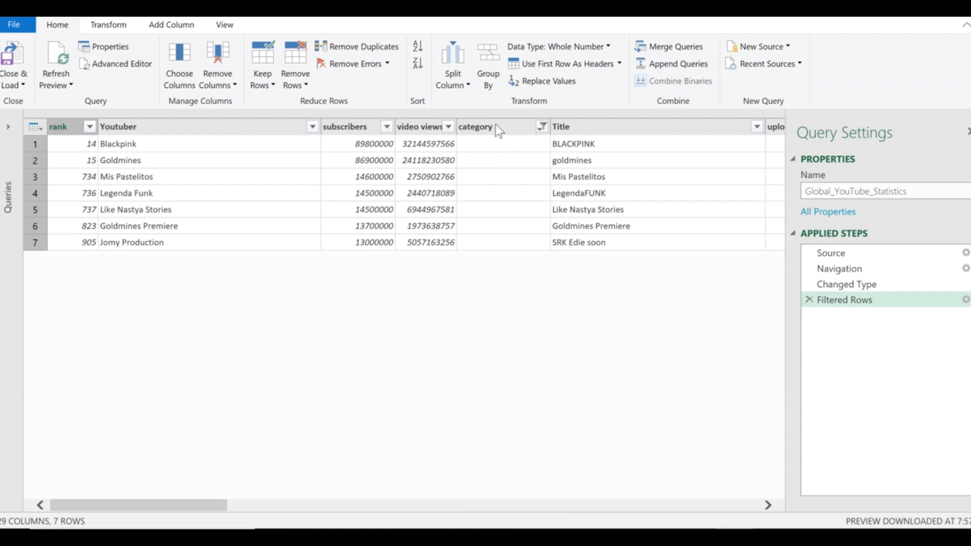
{"action": "left_click", "coordinate": [482, 144]}
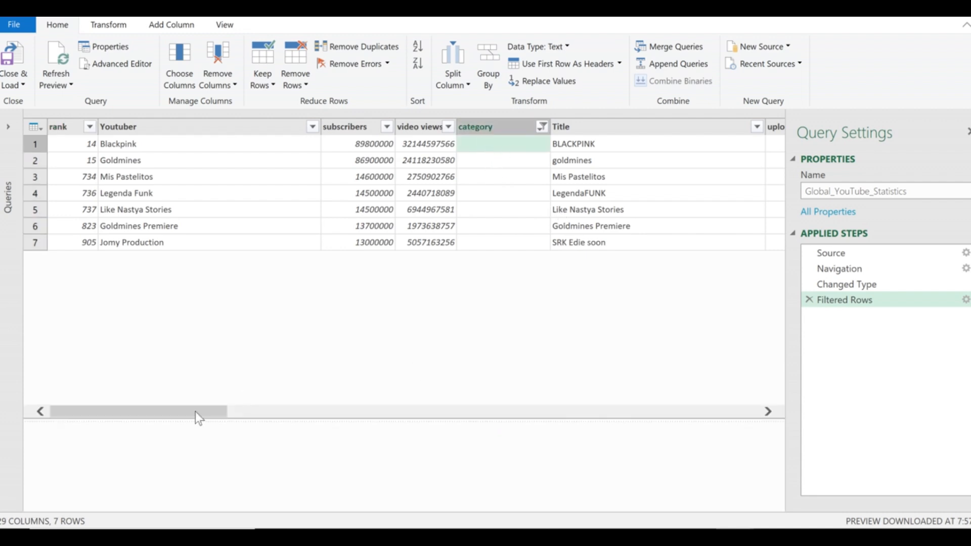
{"action": "left_click_drag", "start_coordinate": [129, 407], "coordinate": [650, 400]}
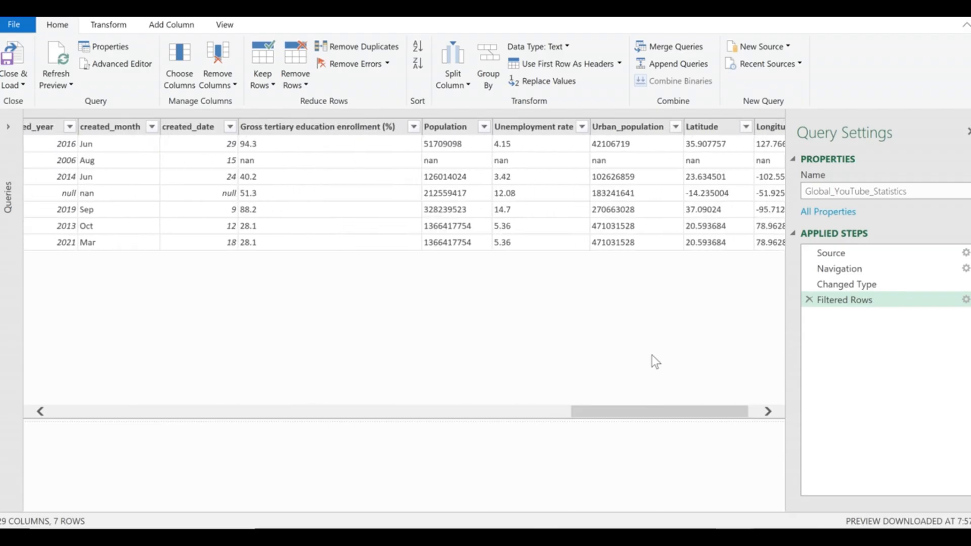
{"action": "left_click", "coordinate": [605, 162]}
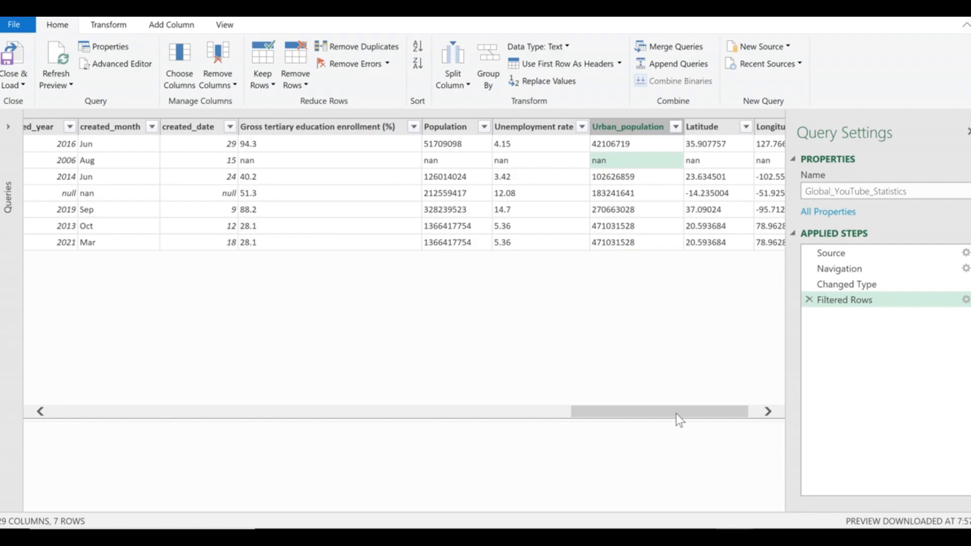
{"action": "left_click_drag", "start_coordinate": [675, 414], "coordinate": [121, 376]}
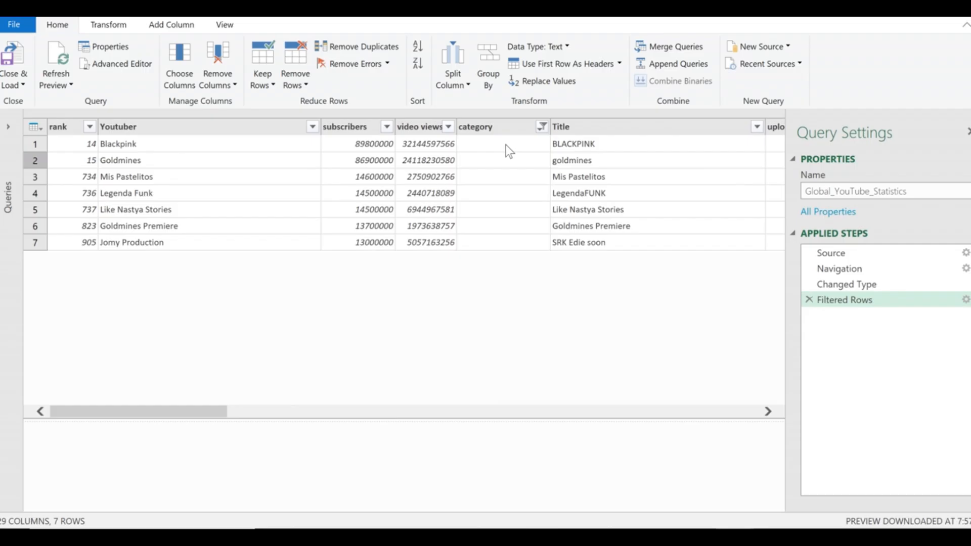
{"action": "left_click", "coordinate": [512, 125]}
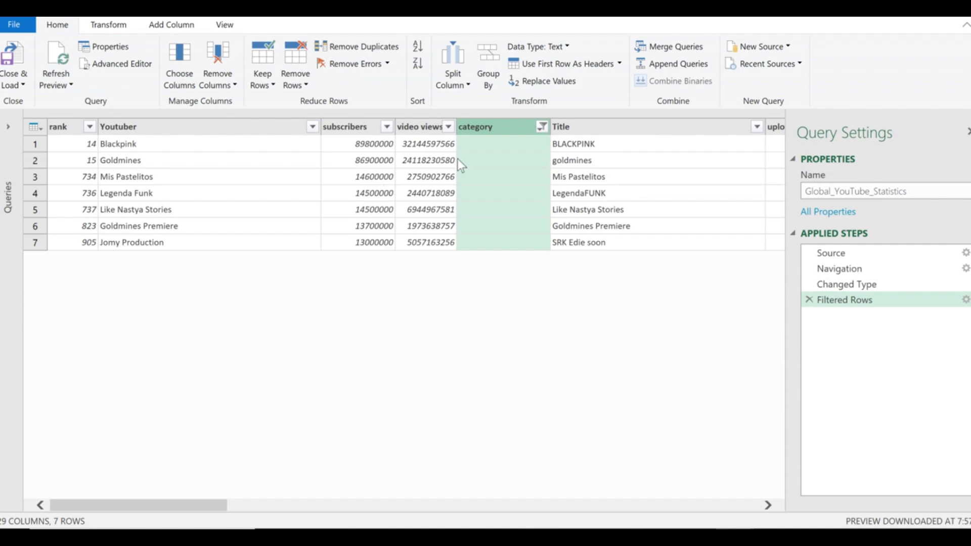
{"action": "left_click", "coordinate": [542, 127]}
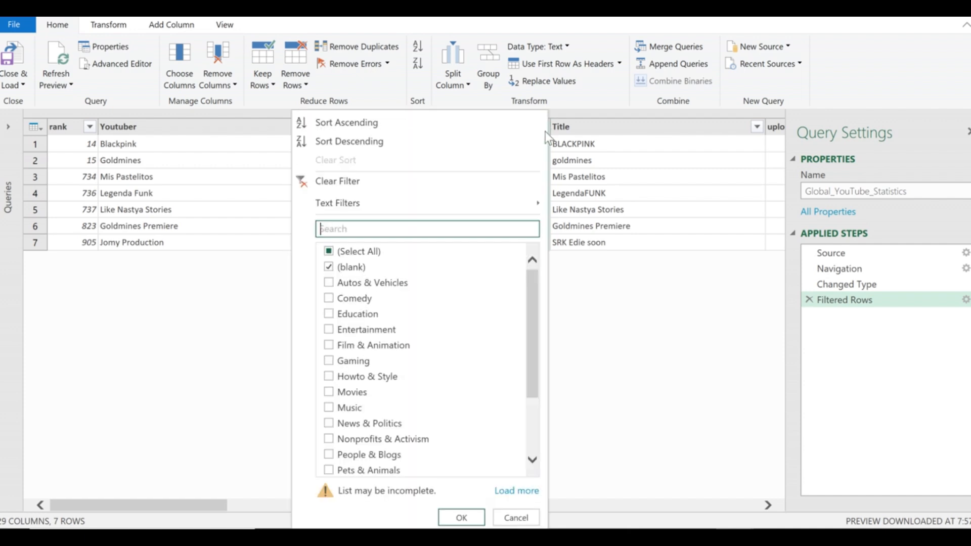
{"action": "scroll", "coordinate": [409, 339], "scroll_direction": "down", "scroll_amount": 2}
{"action": "scroll", "coordinate": [411, 343], "scroll_direction": "up", "scroll_amount": 2}
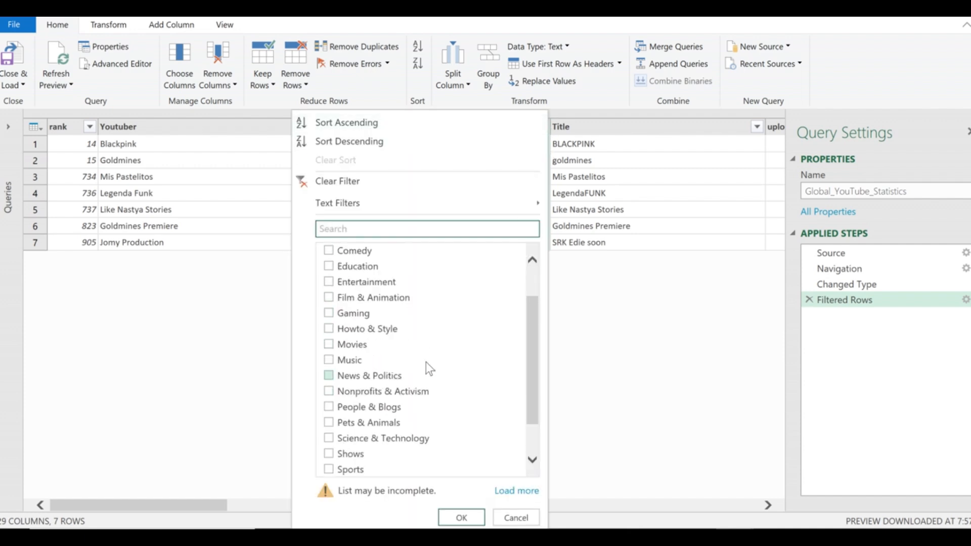
{"action": "left_click", "coordinate": [573, 193]}
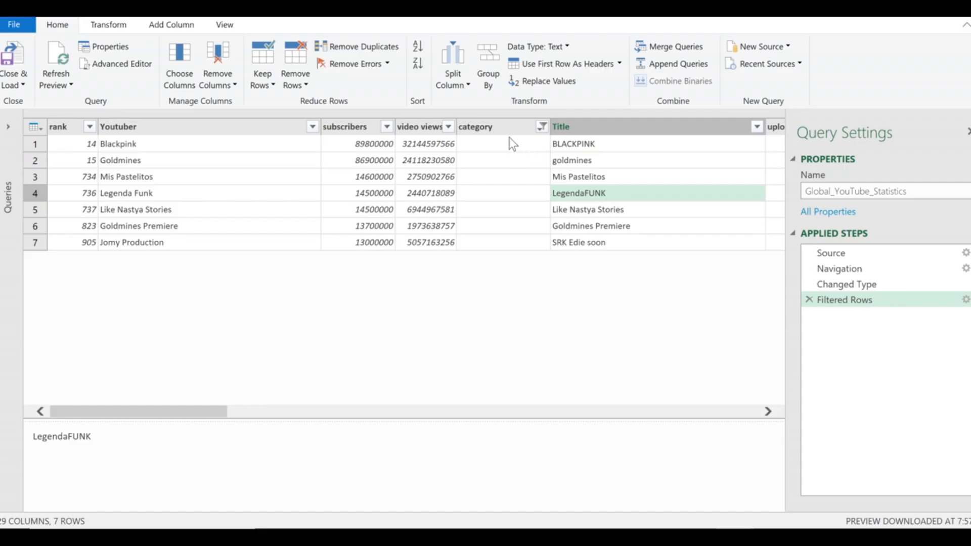
{"action": "left_click", "coordinate": [480, 129]}
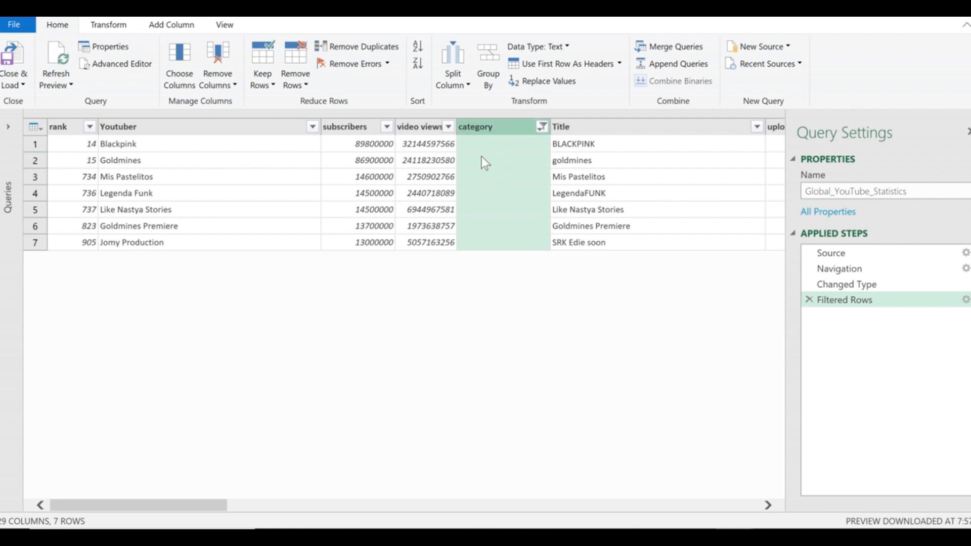
{"action": "left_click", "coordinate": [293, 82]}
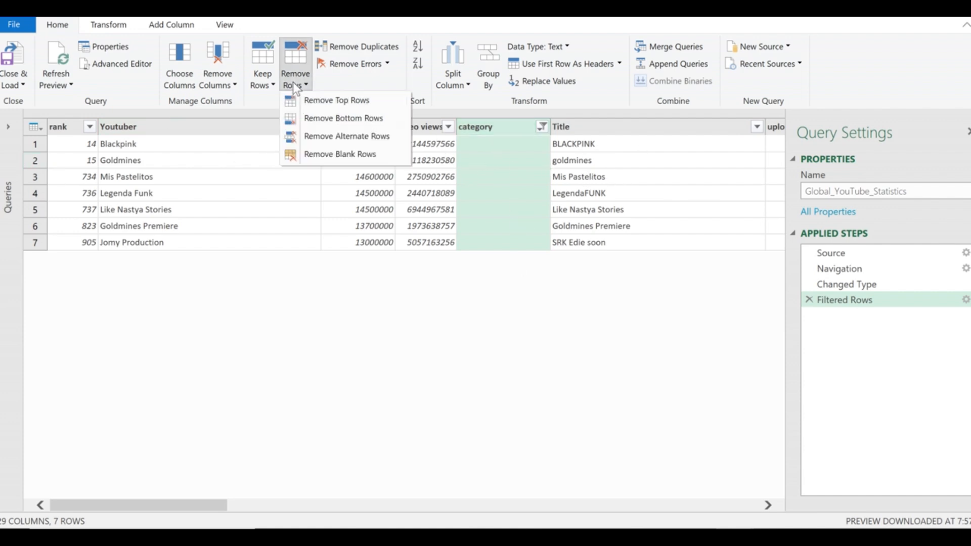
{"action": "left_click", "coordinate": [346, 155]}
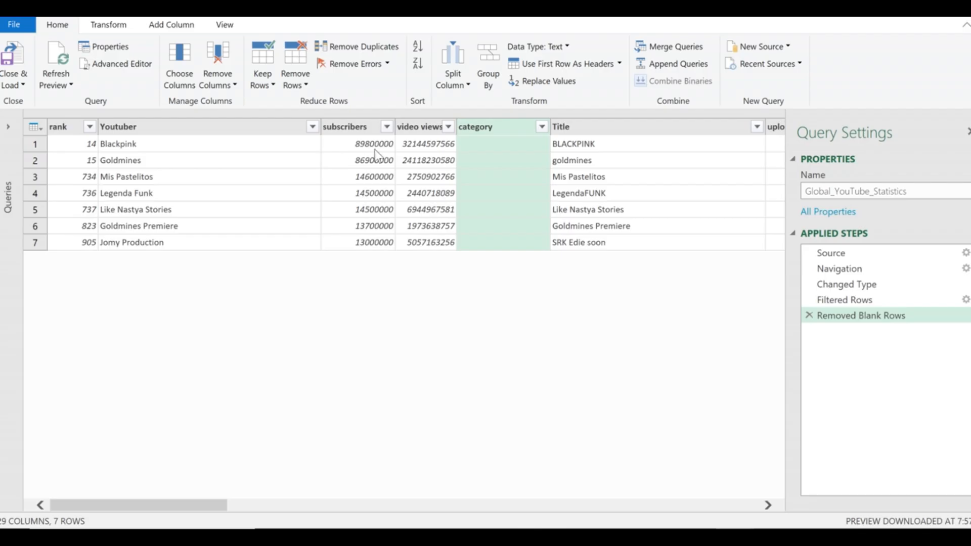
{"action": "left_click", "coordinate": [808, 317]}
{"action": "left_click", "coordinate": [474, 147]}
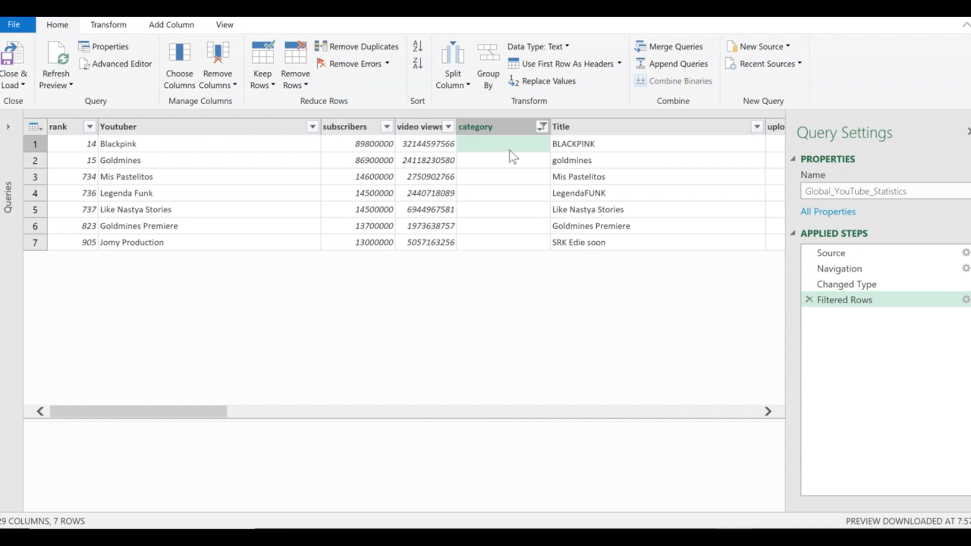
Use Replace Values with an empty Value To Find and 'null' as the replacement in category.
{"action": "left_click", "coordinate": [535, 86]}
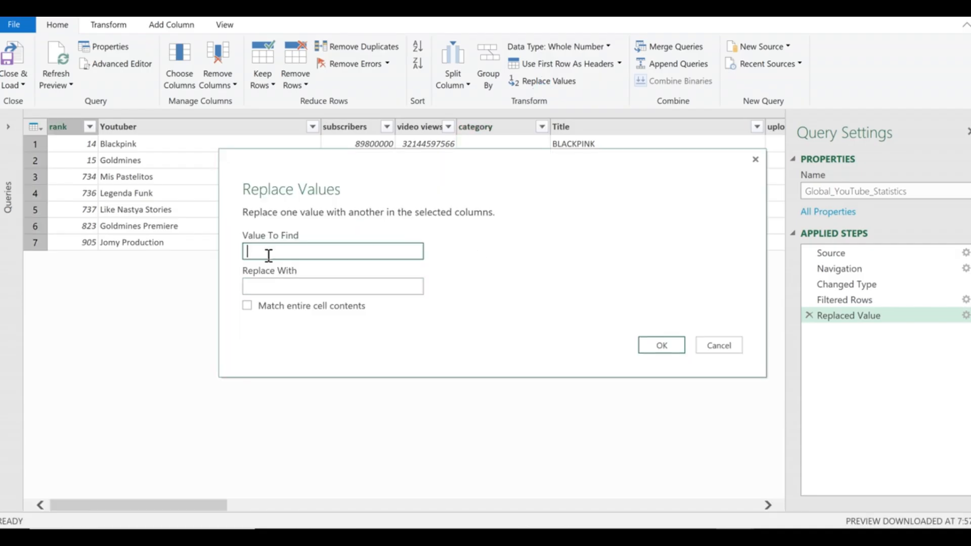
{"action": "left_click", "coordinate": [271, 286]}
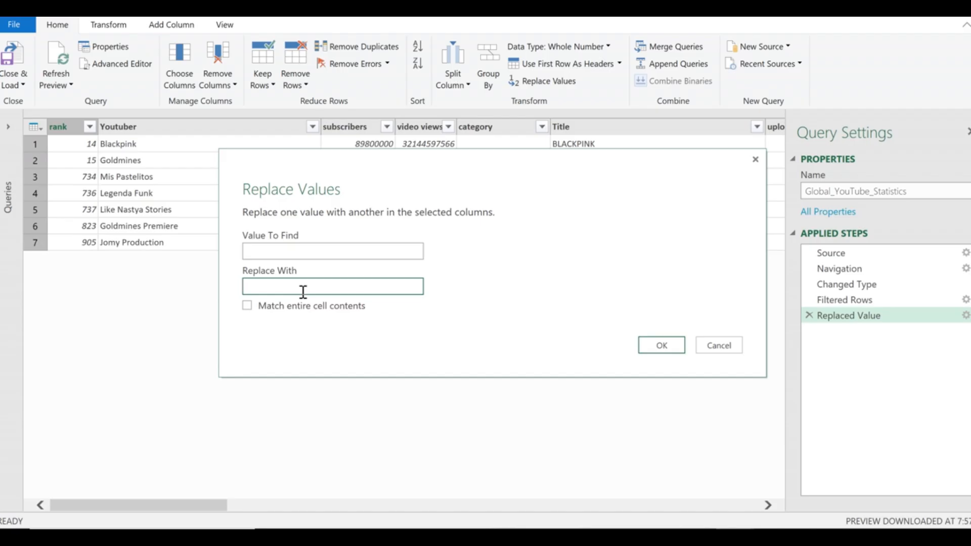
{"action": "type", "text": "nU"}
{"action": "key", "text": "BackSpace"}
{"action": "key", "text": "BackSpace"}
{"action": "type", "text": "null"}
{"action": "left_click", "coordinate": [663, 347]}
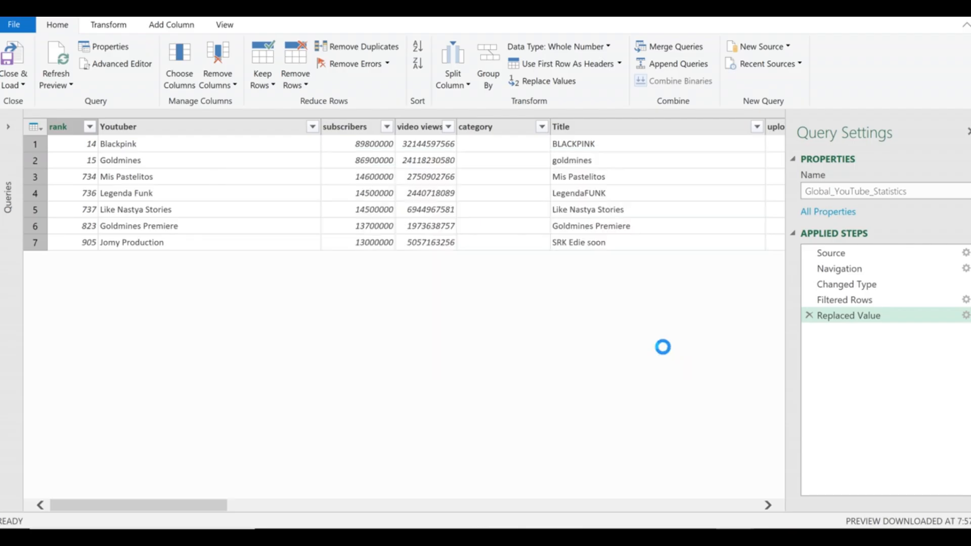
{"action": "left_click", "coordinate": [518, 159]}
{"action": "left_click", "coordinate": [511, 146]}
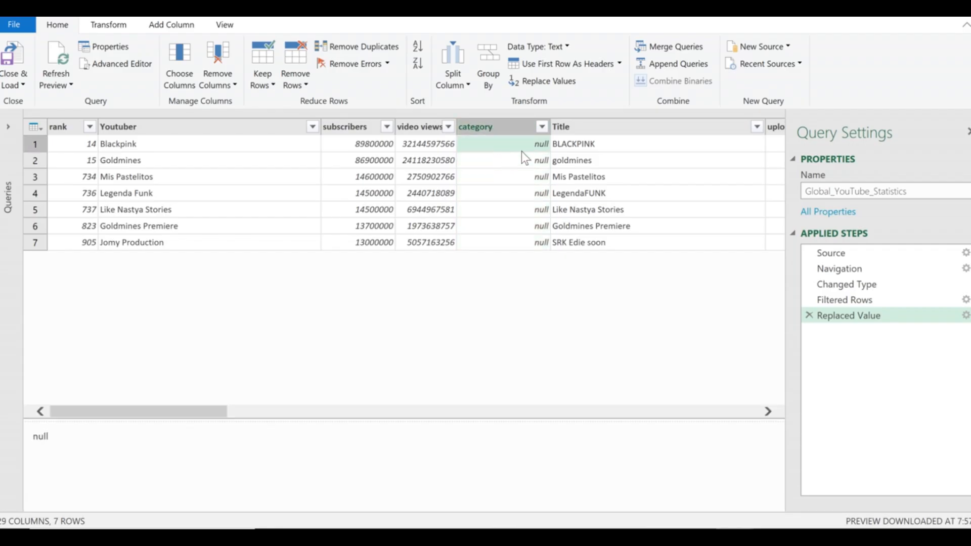
{"action": "left_click", "coordinate": [542, 127]}
{"action": "left_click", "coordinate": [543, 127]}
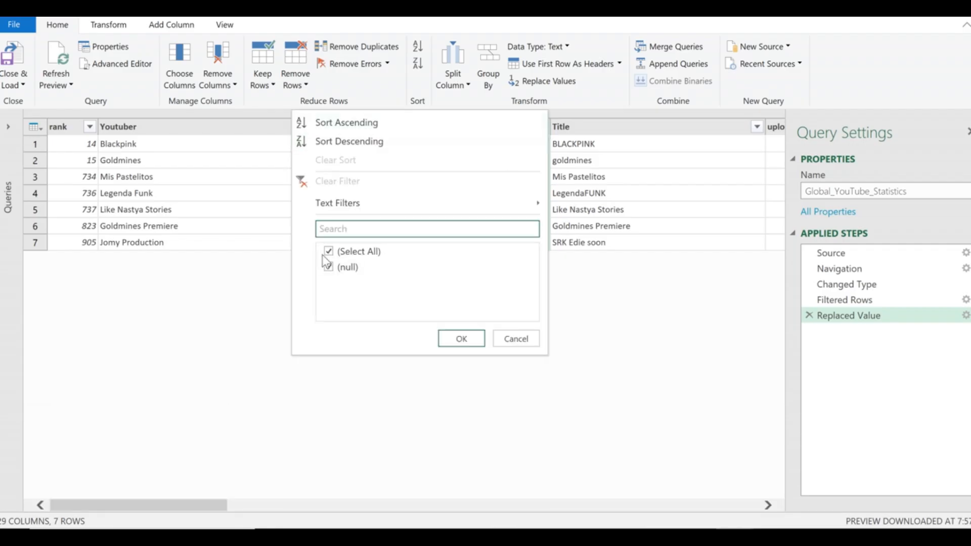
Delete the Filtered Rows step from Applied Steps.
{"action": "left_click", "coordinate": [715, 210]}
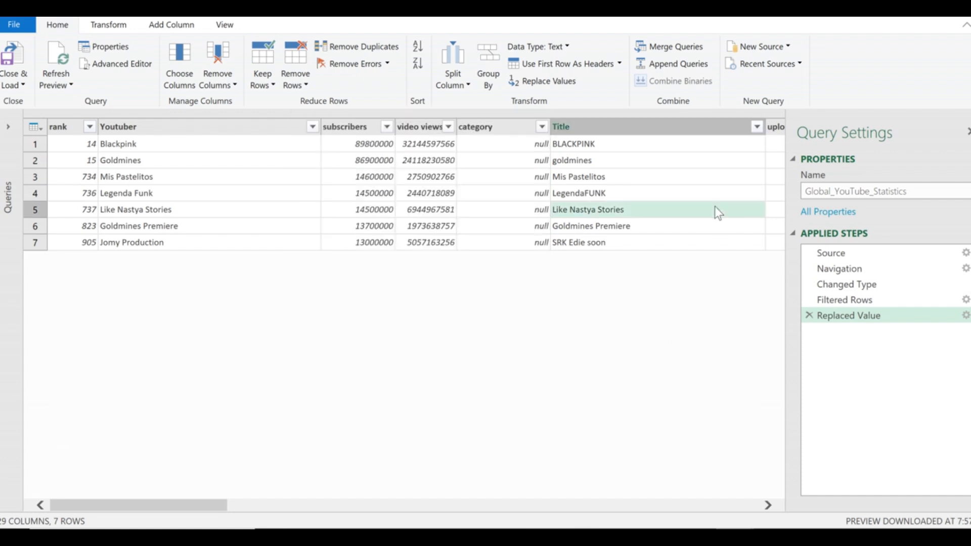
{"action": "left_click", "coordinate": [809, 300]}
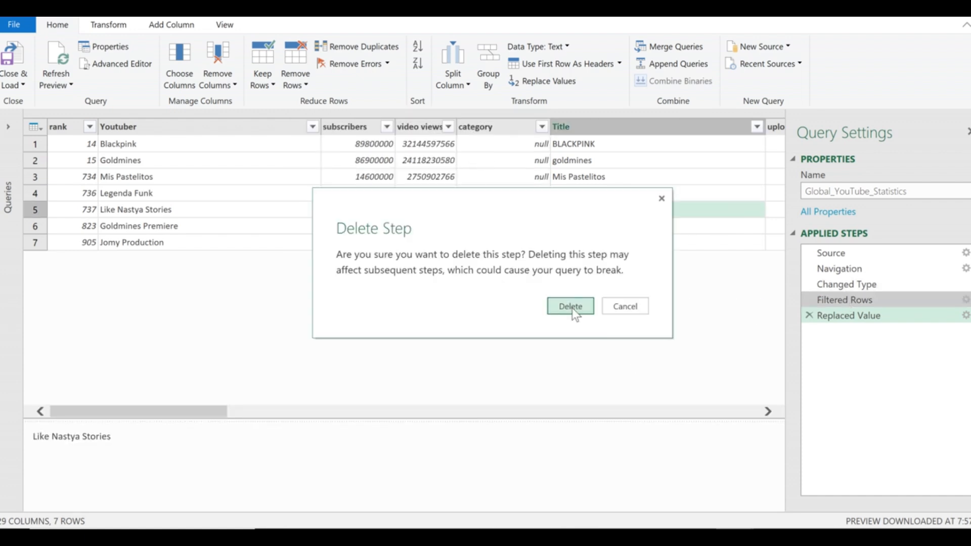
{"action": "left_click", "coordinate": [572, 308]}
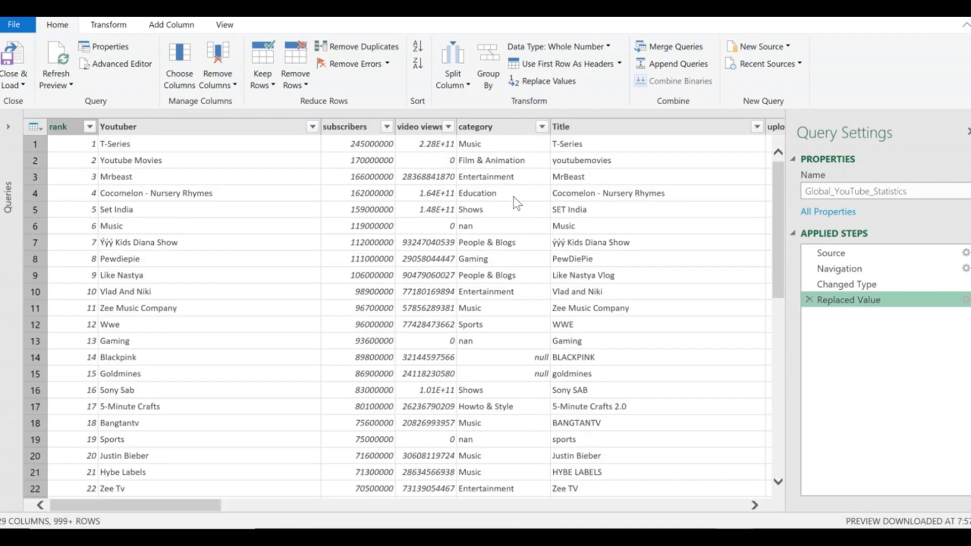
Check the restored table: null categories in rows 14 and 15, subscribers in row 10.
{"action": "left_click", "coordinate": [533, 358]}
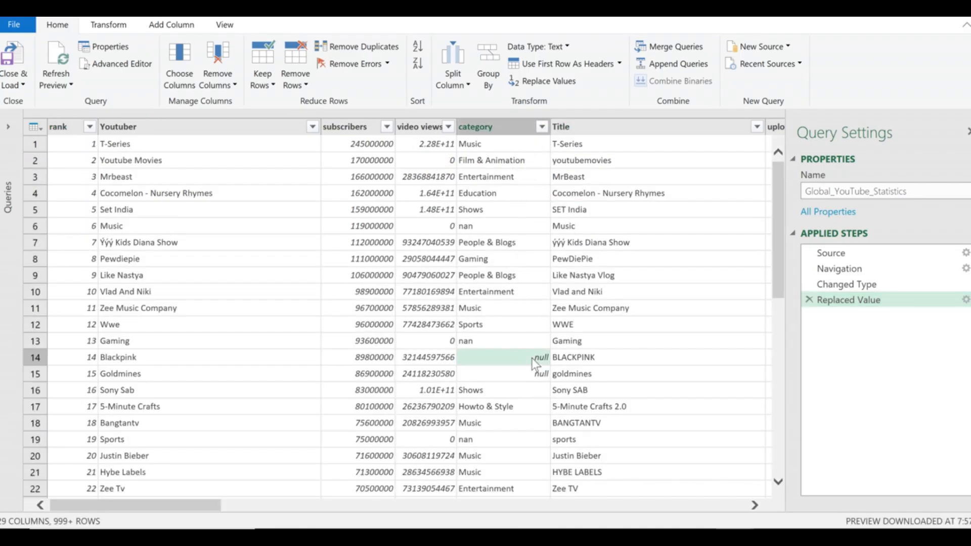
{"action": "left_click", "coordinate": [506, 374]}
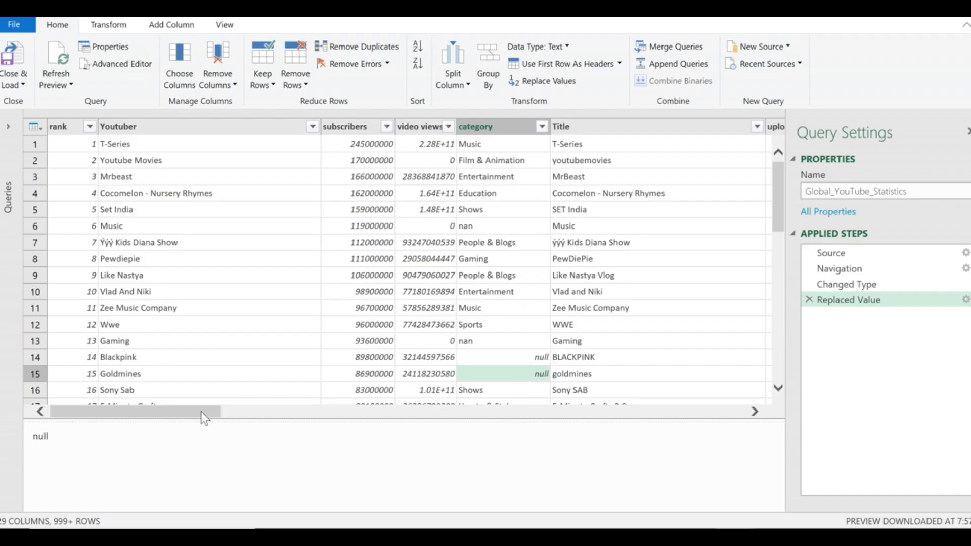
{"action": "left_click_drag", "start_coordinate": [201, 412], "coordinate": [154, 438]}
{"action": "left_click", "coordinate": [326, 298]}
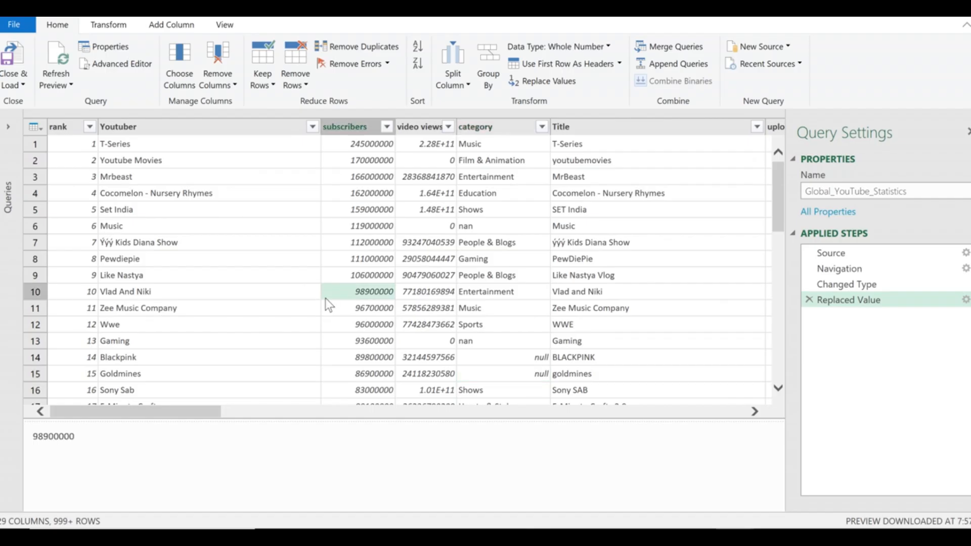